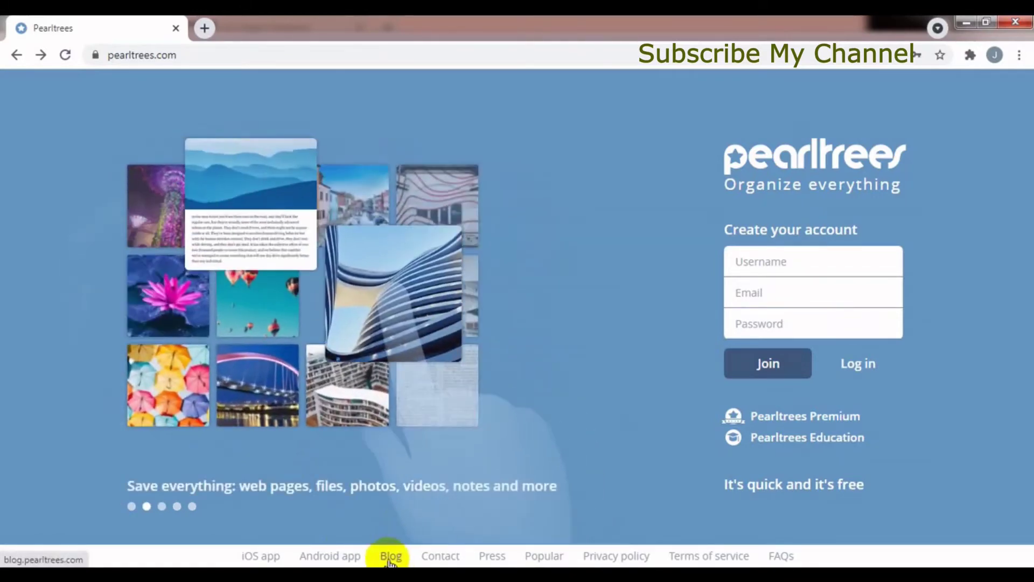
pyautogui.click(441, 556)
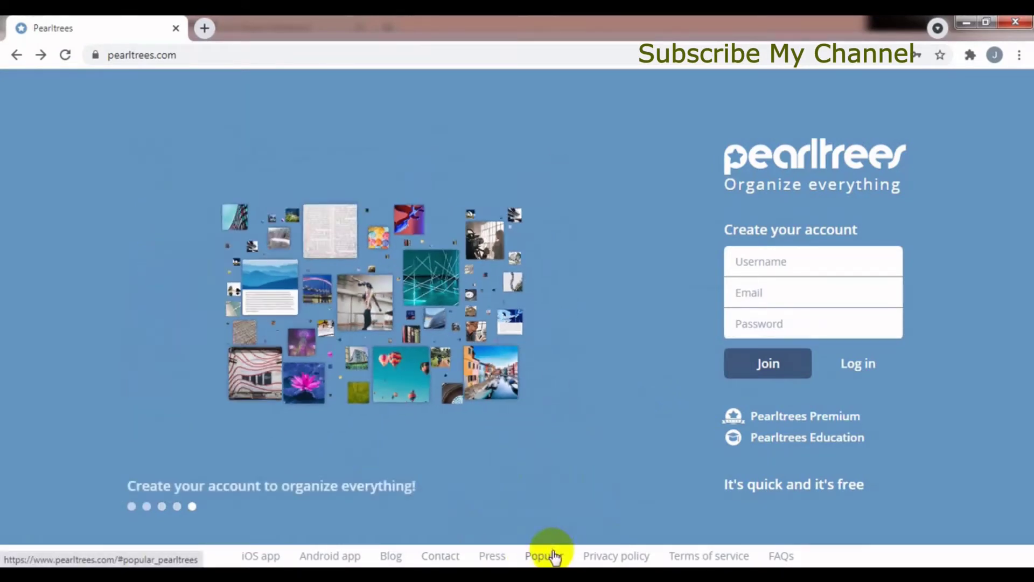
pyautogui.click(544, 556)
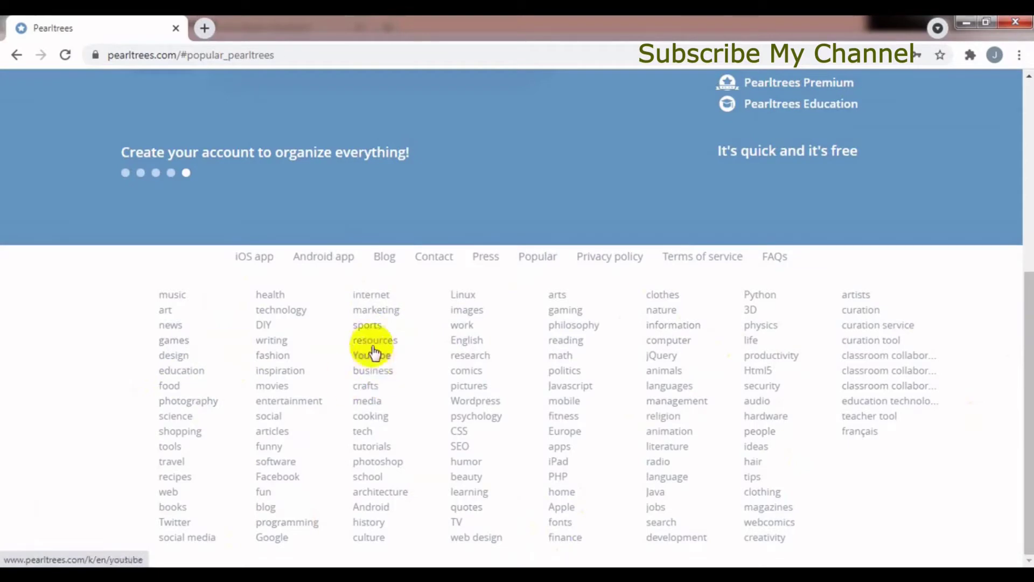
pyautogui.click(285, 313)
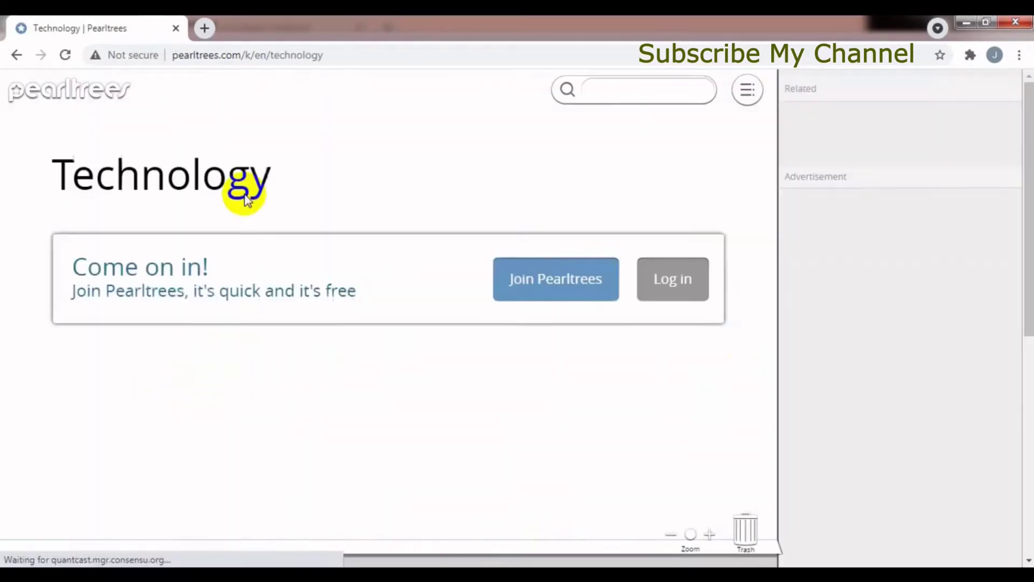
pyautogui.moveTo(1018, 219); pyautogui.dragTo(1016, 456)
pyautogui.click(937, 466)
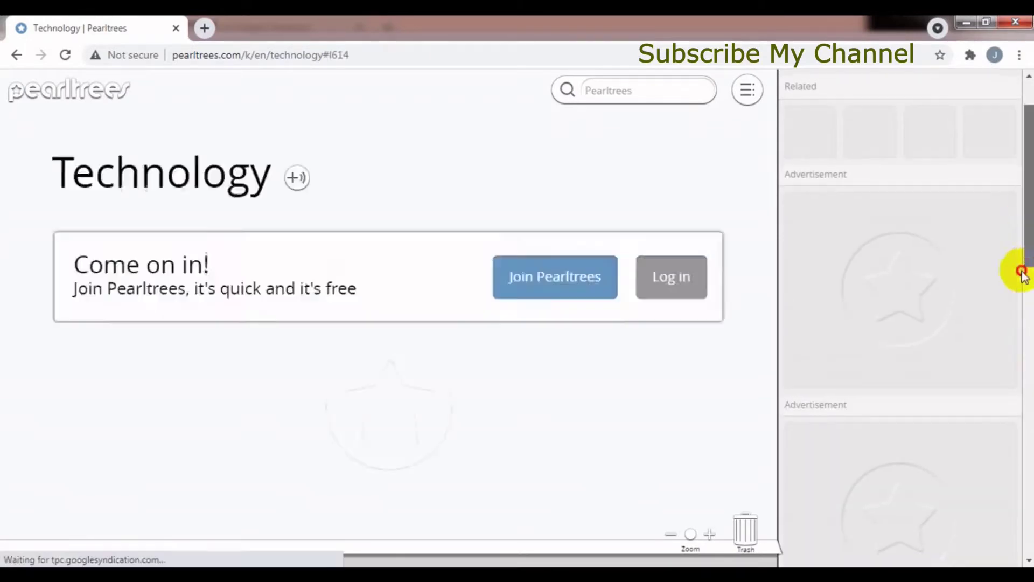
pyautogui.moveTo(1022, 273); pyautogui.dragTo(990, 146)
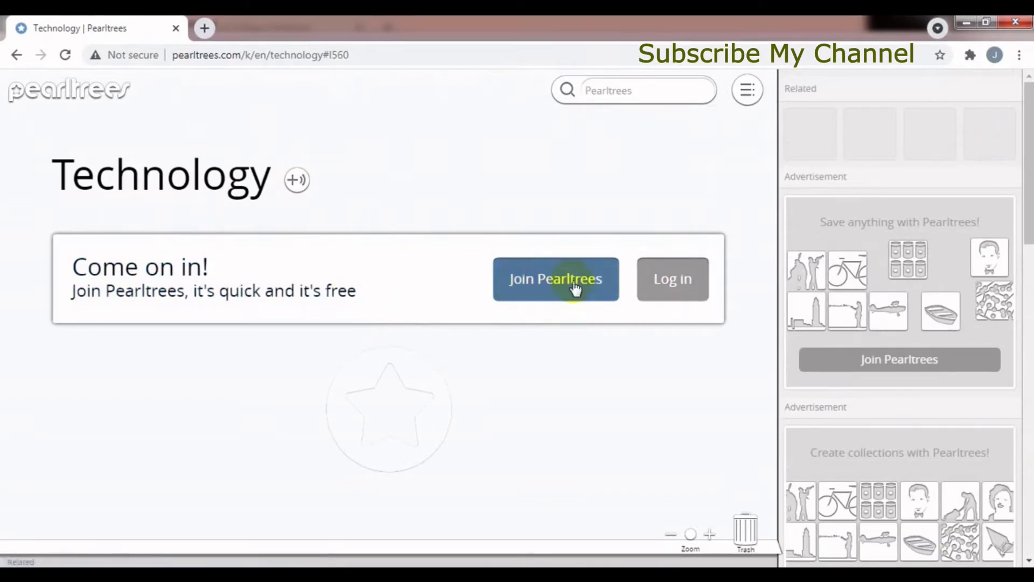
pyautogui.click(18, 55)
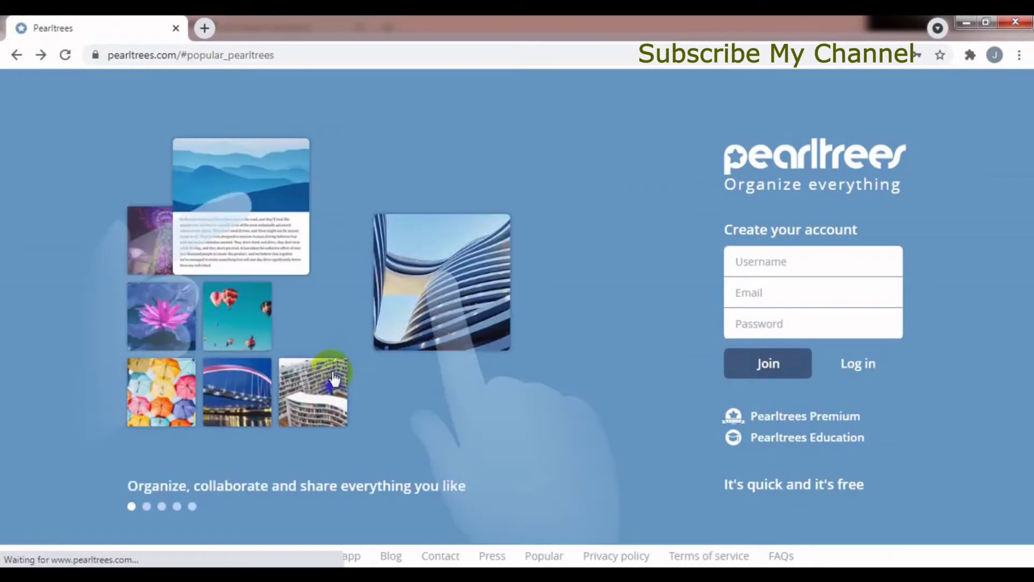
# Open the Health topic page from the footer's Popular topics list.
pyautogui.click(543, 556)
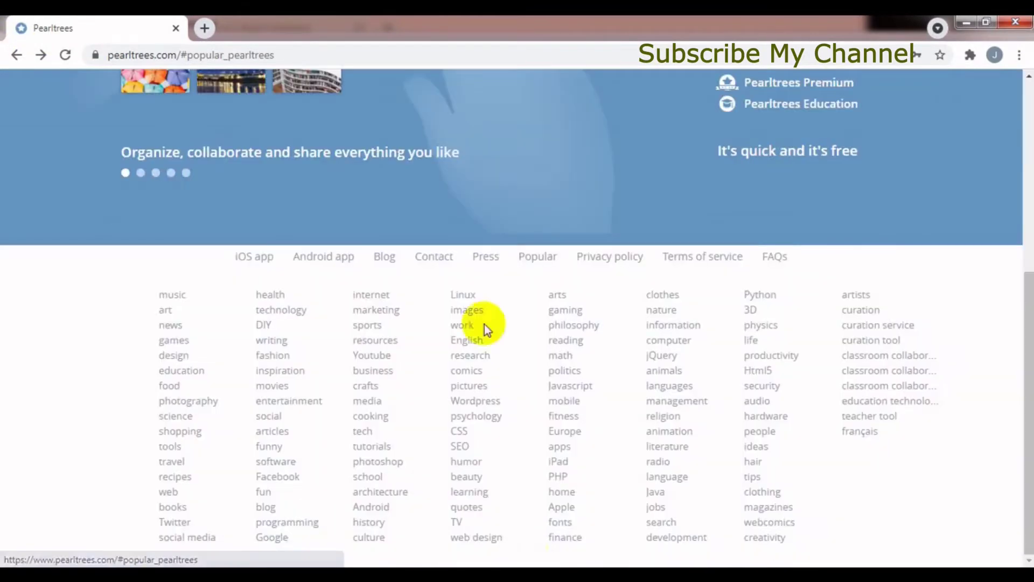
pyautogui.click(272, 295)
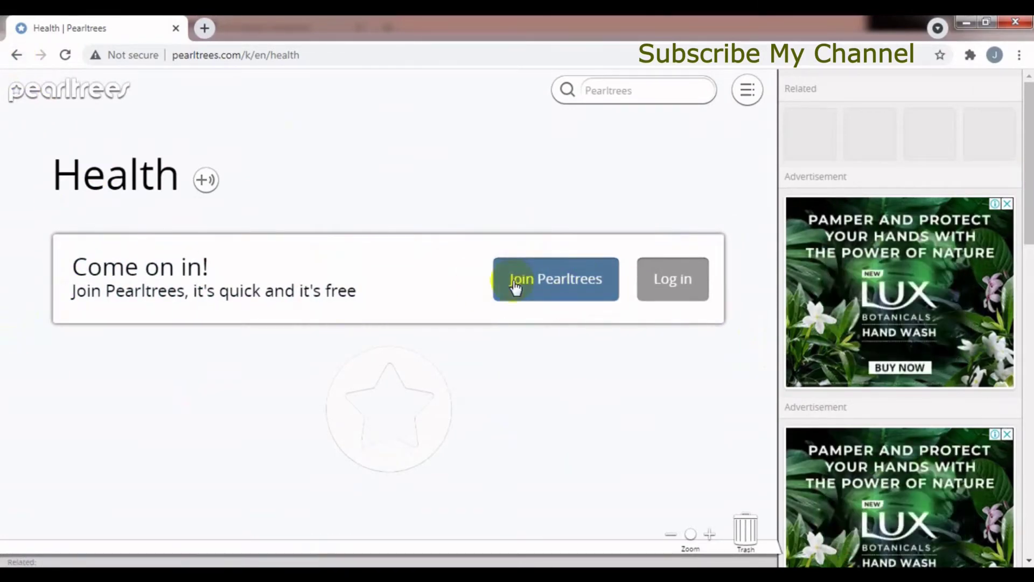
# Go back to the Pearltrees home page showing the Create your account form.
pyautogui.click(13, 57)
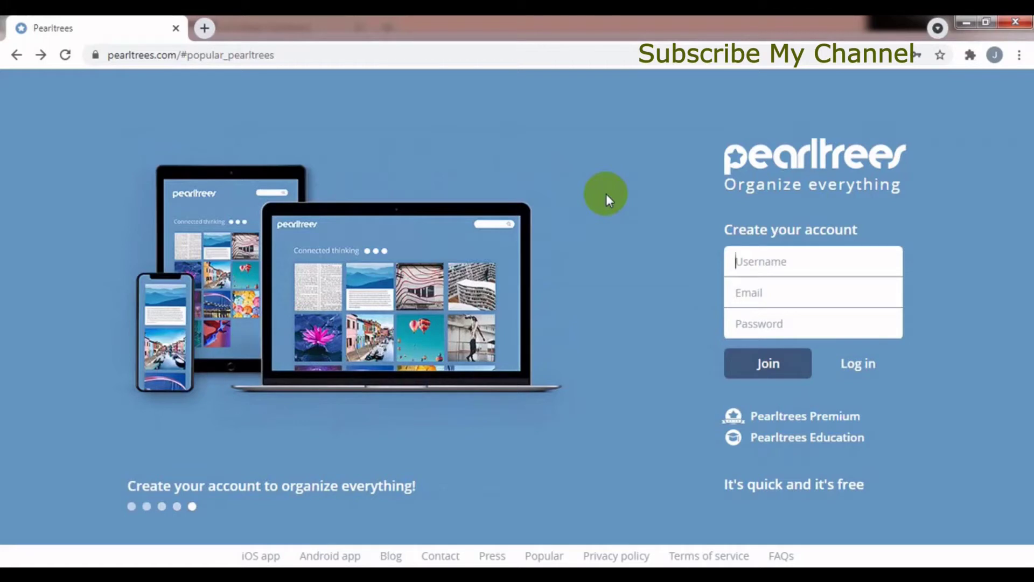
# Enter the chosen username in the Username field, then move to the Email field.
pyautogui.write('hbtips01')
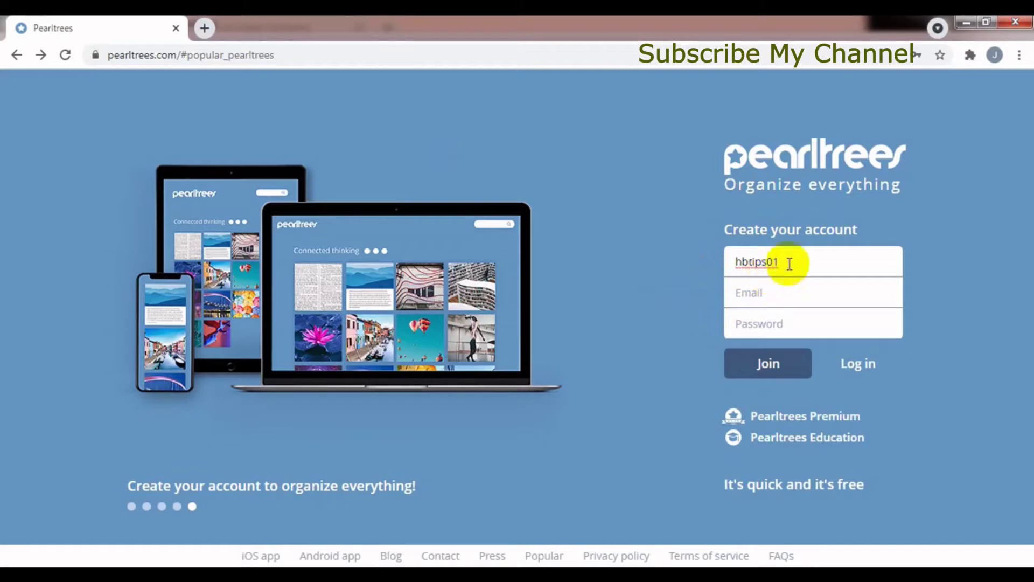
pyautogui.click(743, 293)
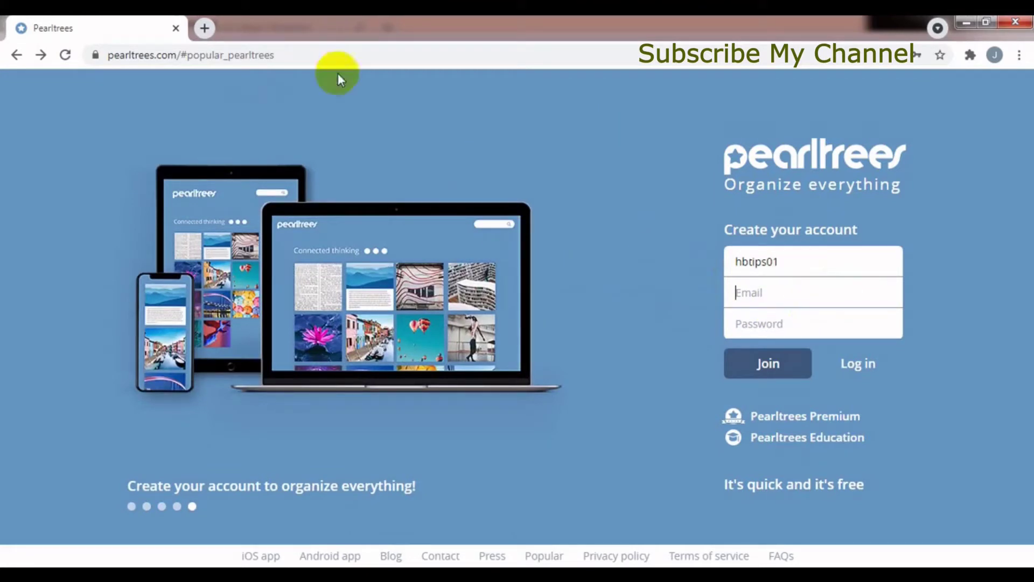
# Open the Gmail inbox in a new tab after checking which Google account is signed in.
pyautogui.click(205, 28)
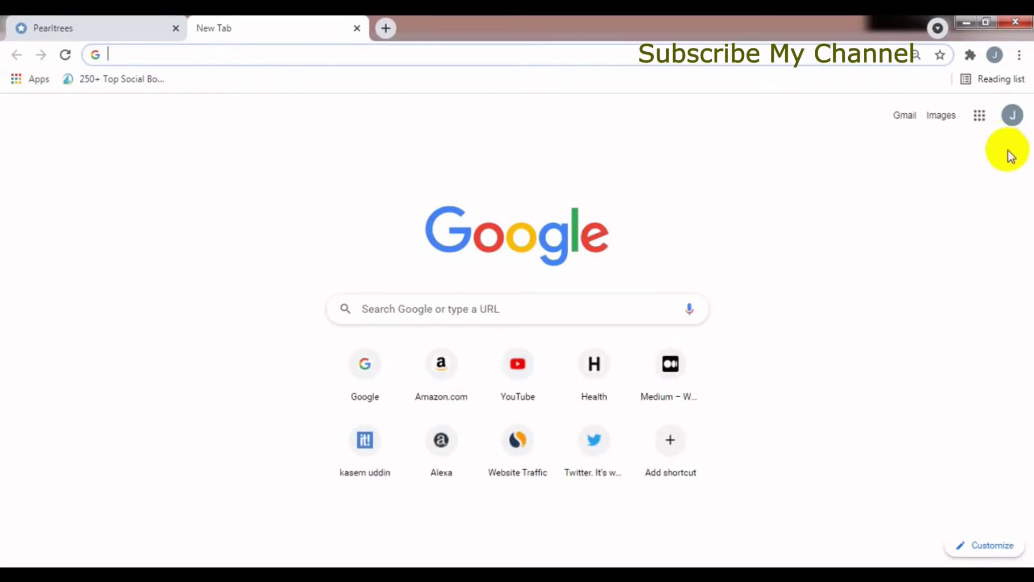
pyautogui.click(1013, 115)
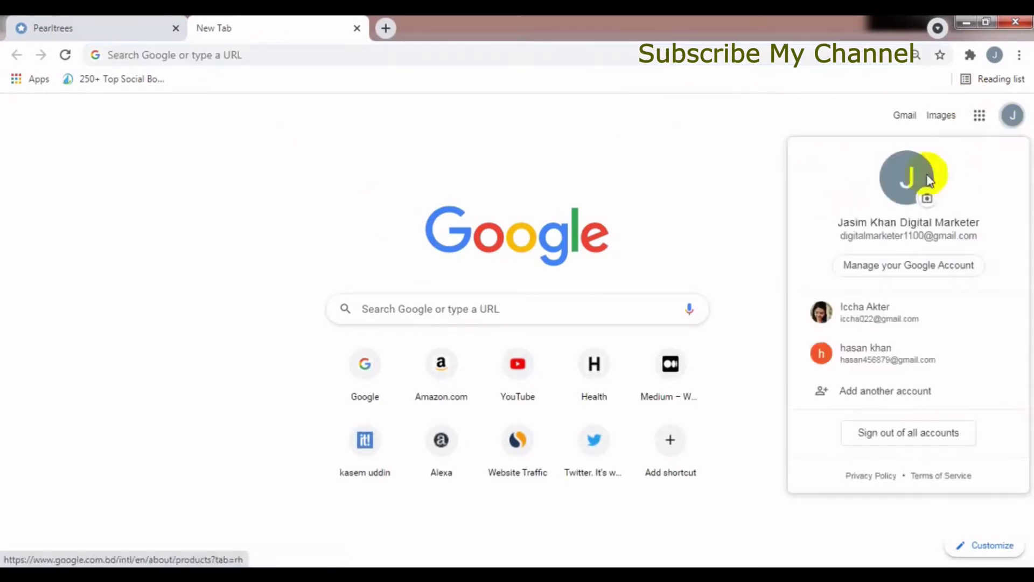
pyautogui.click(704, 189)
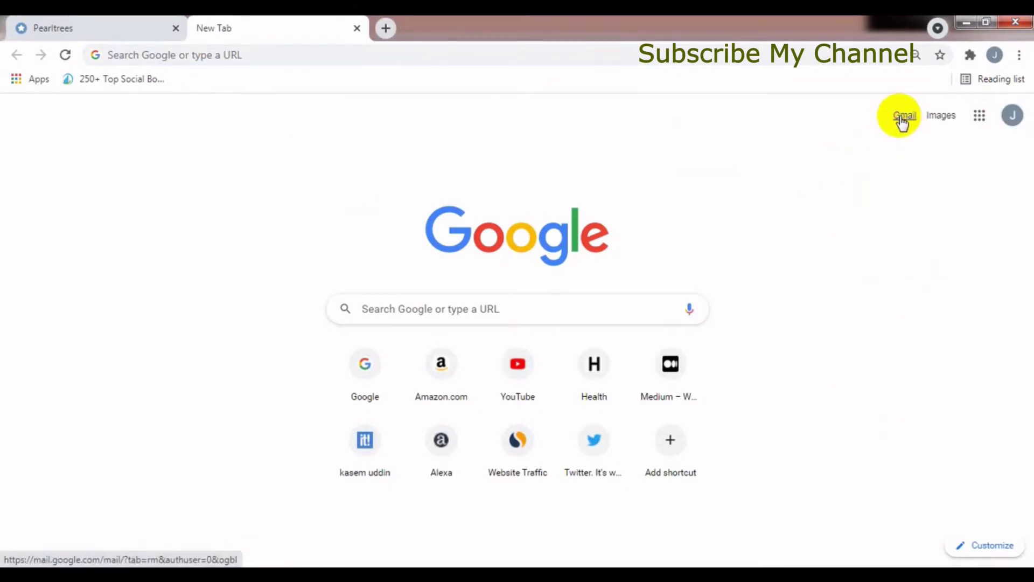
pyautogui.click(903, 117)
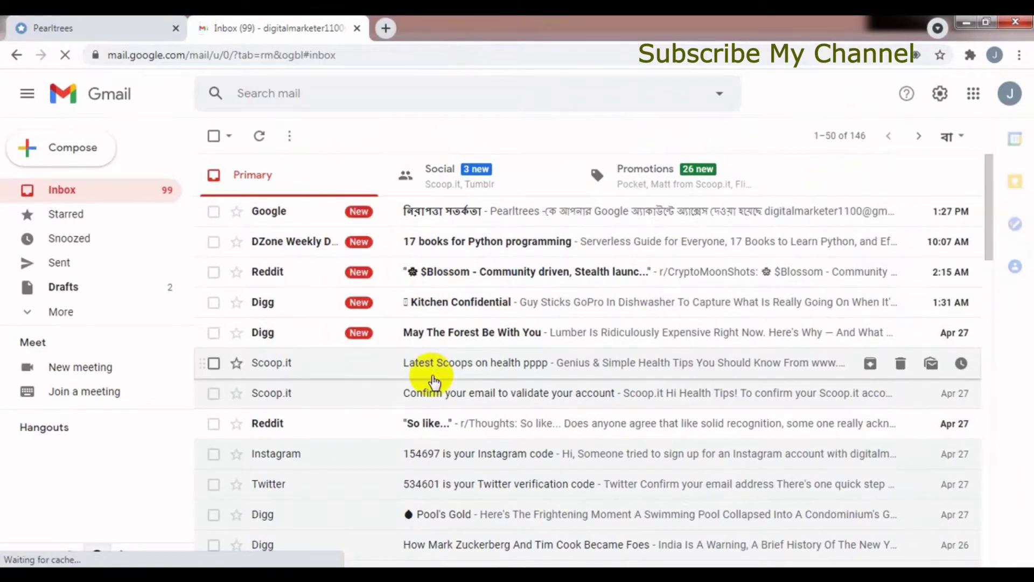
pyautogui.scroll(-1, 323, 161)
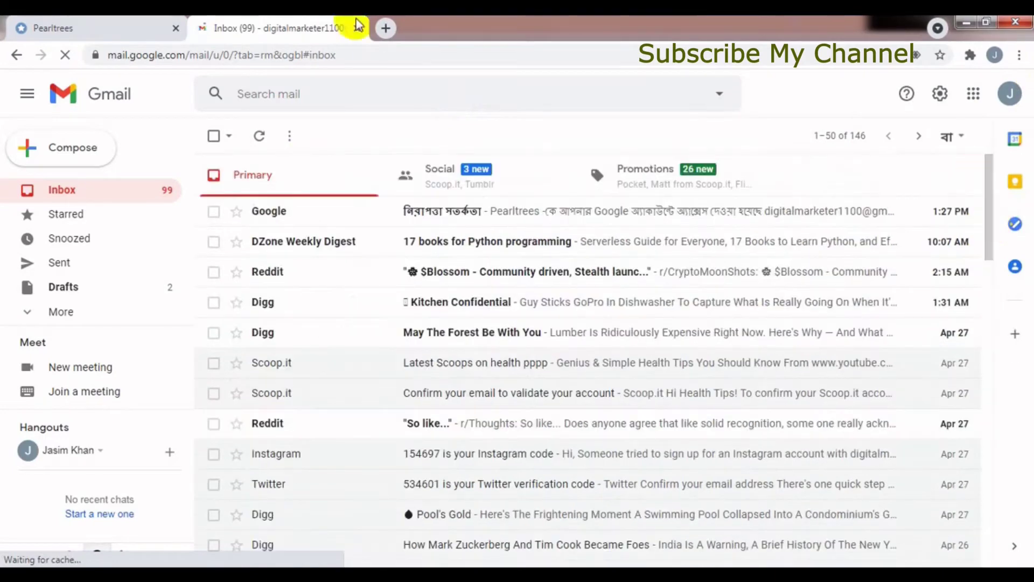
pyautogui.click(100, 28)
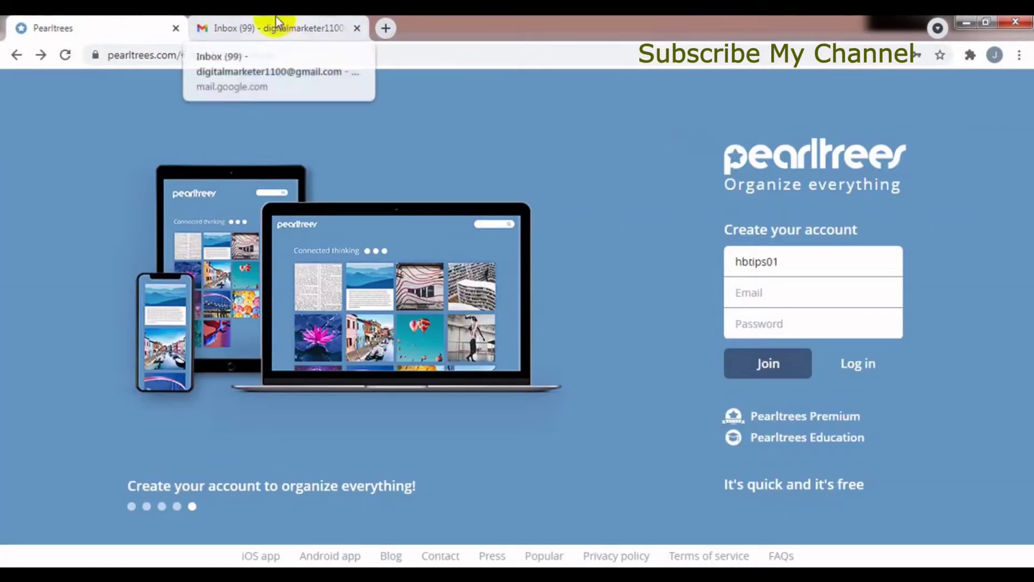
pyautogui.click(272, 28)
# Copy the account's email address from the avatar panel and return to the Pearltrees tab.
pyautogui.click(1008, 93)
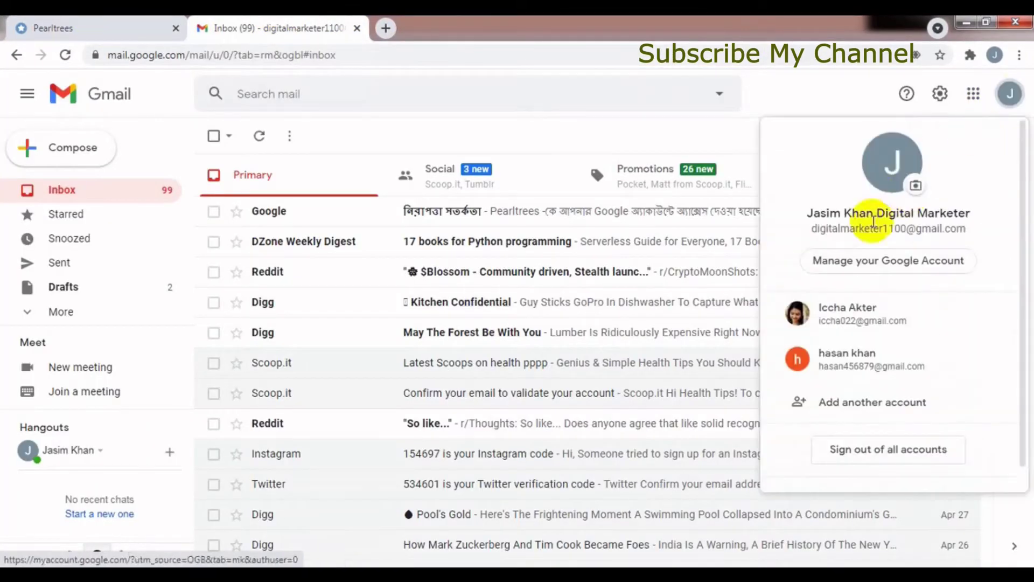
pyautogui.moveTo(811, 229); pyautogui.dragTo(967, 226)
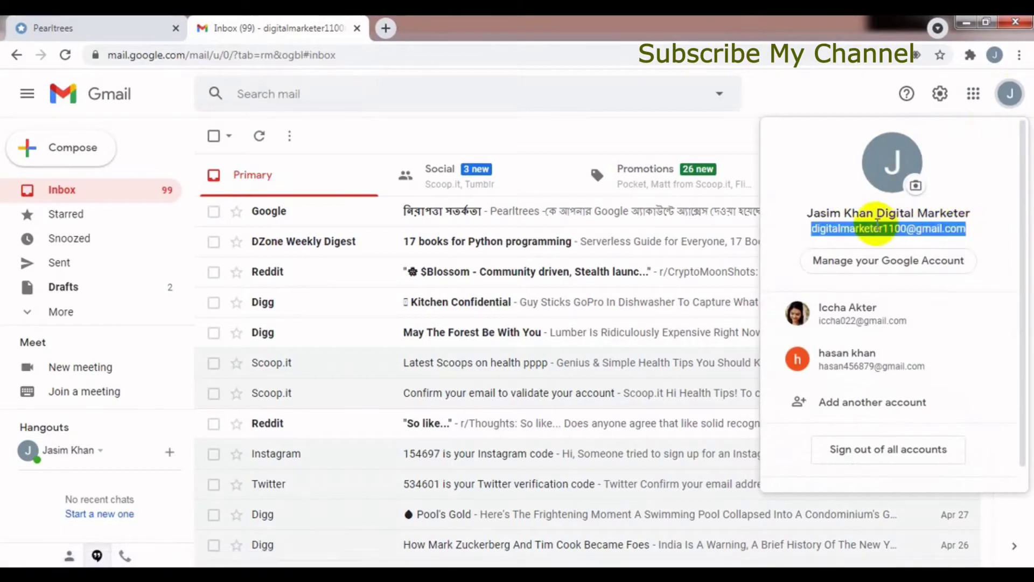
pyautogui.rightClick(825, 231)
pyautogui.click(810, 235)
pyautogui.click(96, 27)
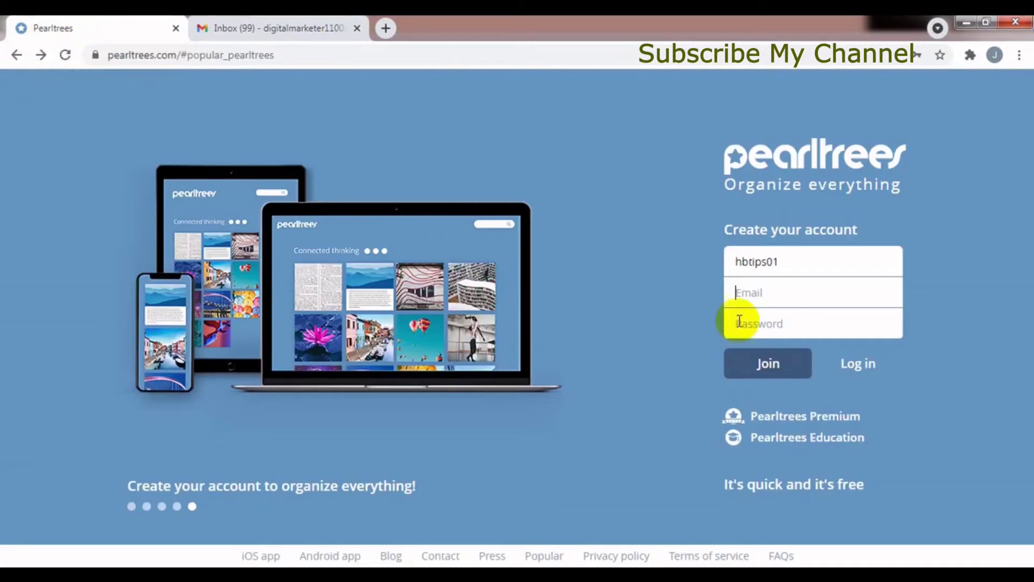
# Paste the Gmail address into Email, enter a password, and submit the form with Join.
pyautogui.hotkey('ctrl', 'v')
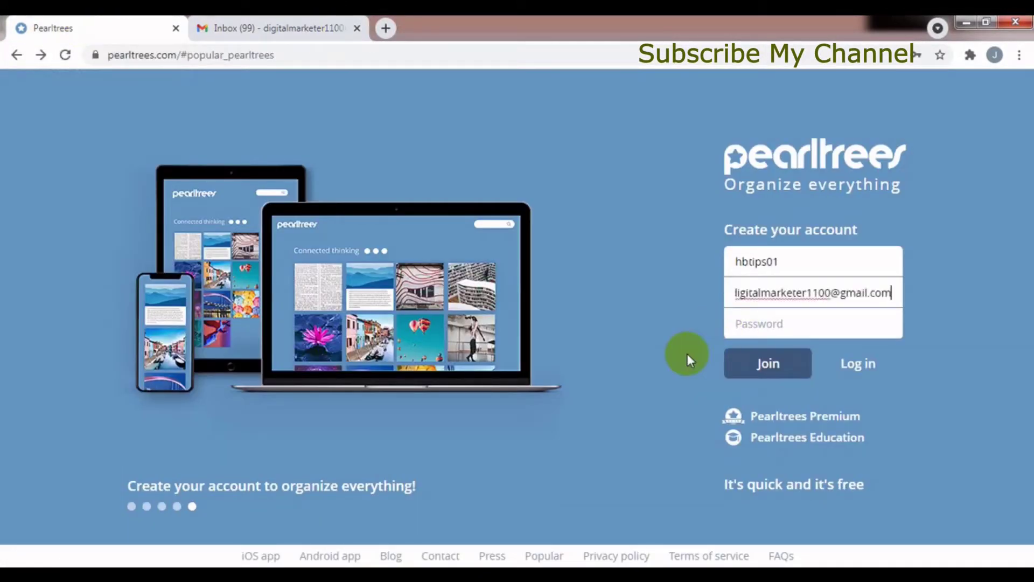
pyautogui.click(762, 324)
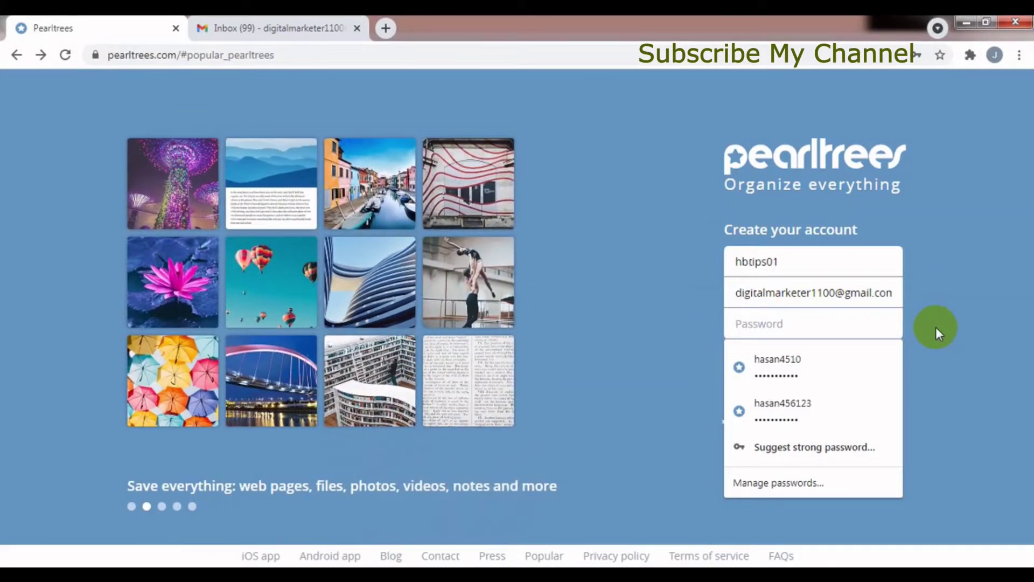
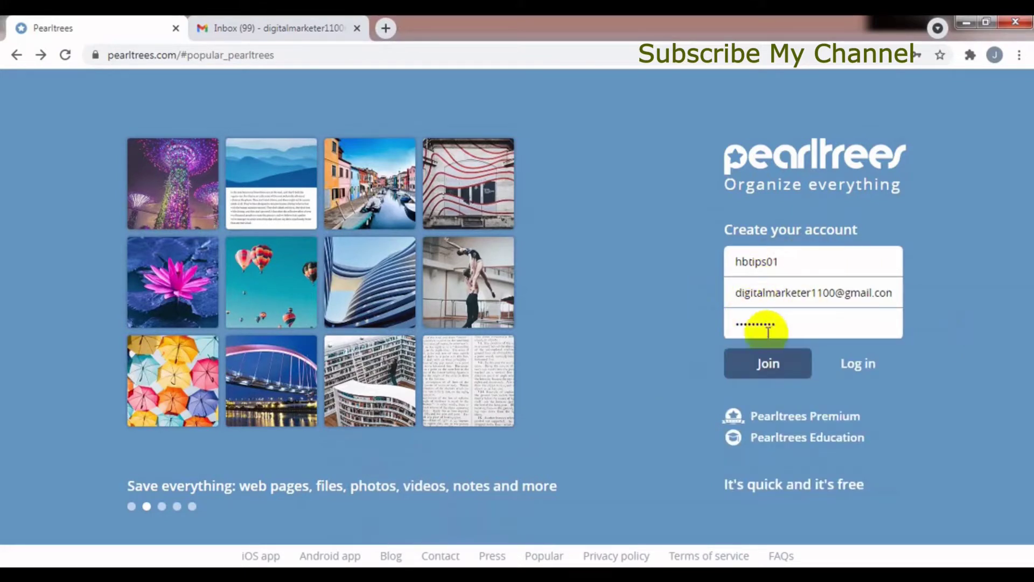
pyautogui.click(754, 371)
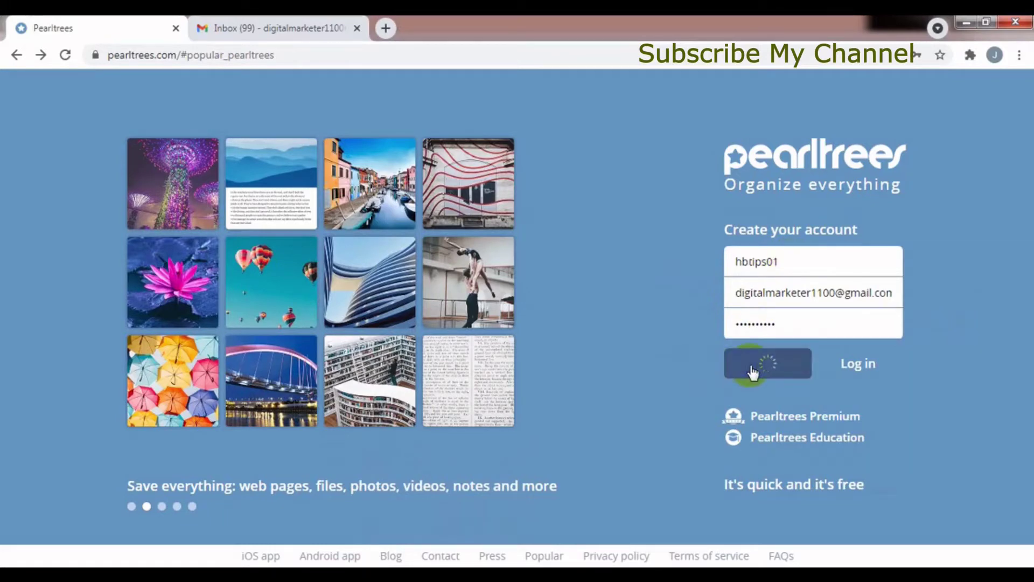
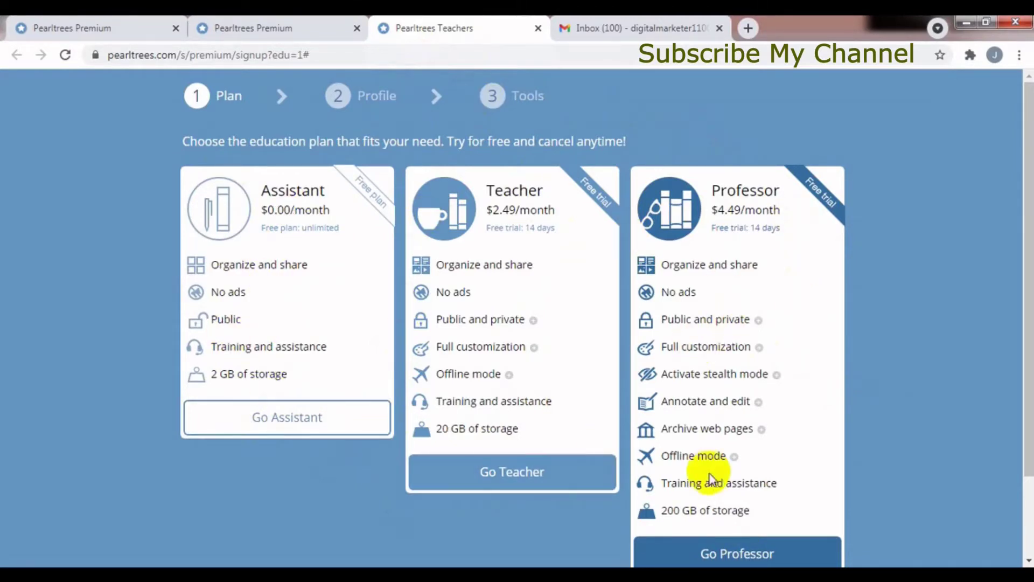
# Close the Teachers and second Premium tabs, back to the Public, Personal and Advanced plan list.
pyautogui.click(538, 28)
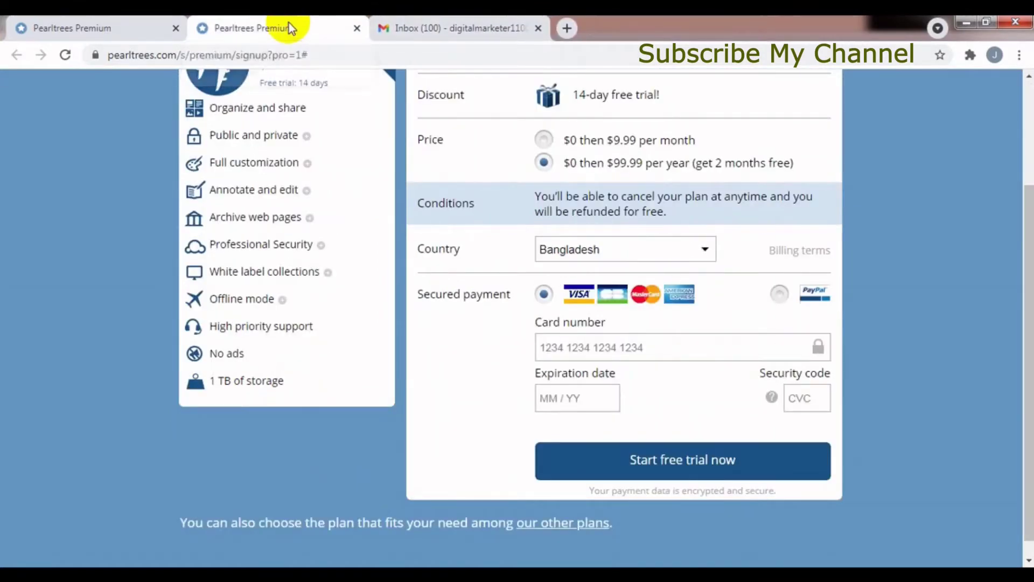
pyautogui.moveTo(1023, 349); pyautogui.dragTo(1018, 238)
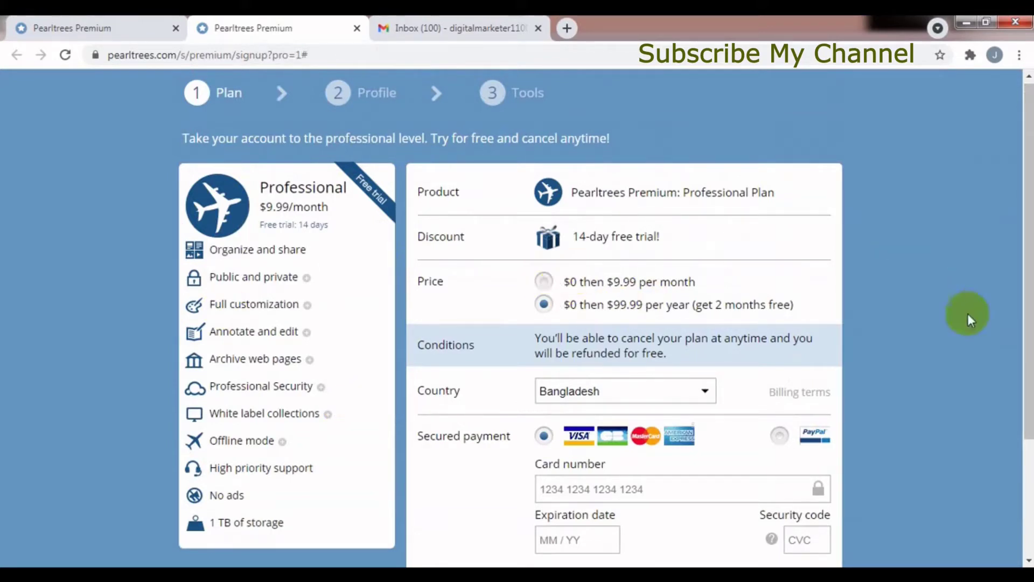
pyautogui.moveTo(1026, 381); pyautogui.dragTo(1023, 408)
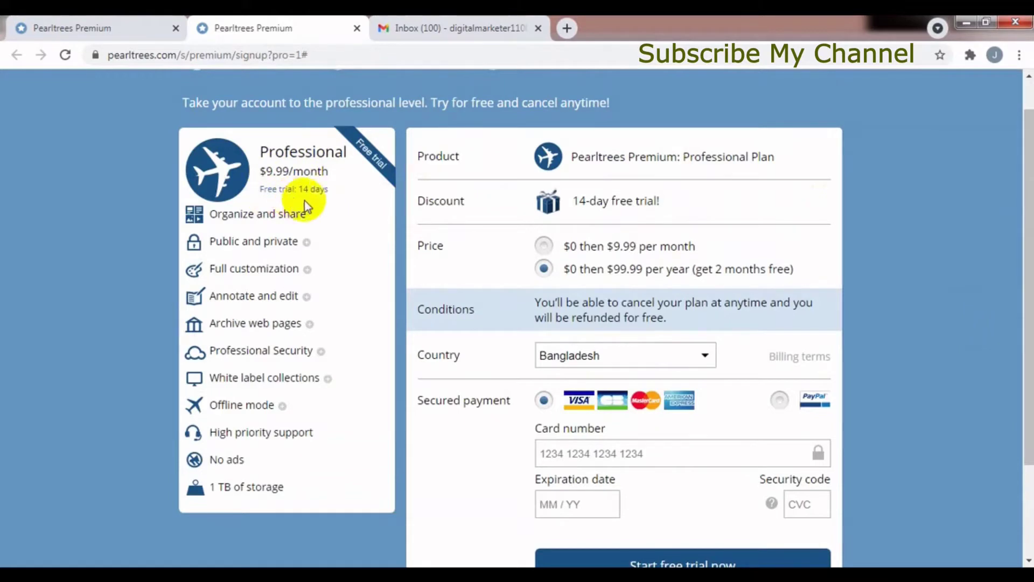
pyautogui.moveTo(1029, 342); pyautogui.dragTo(1023, 365)
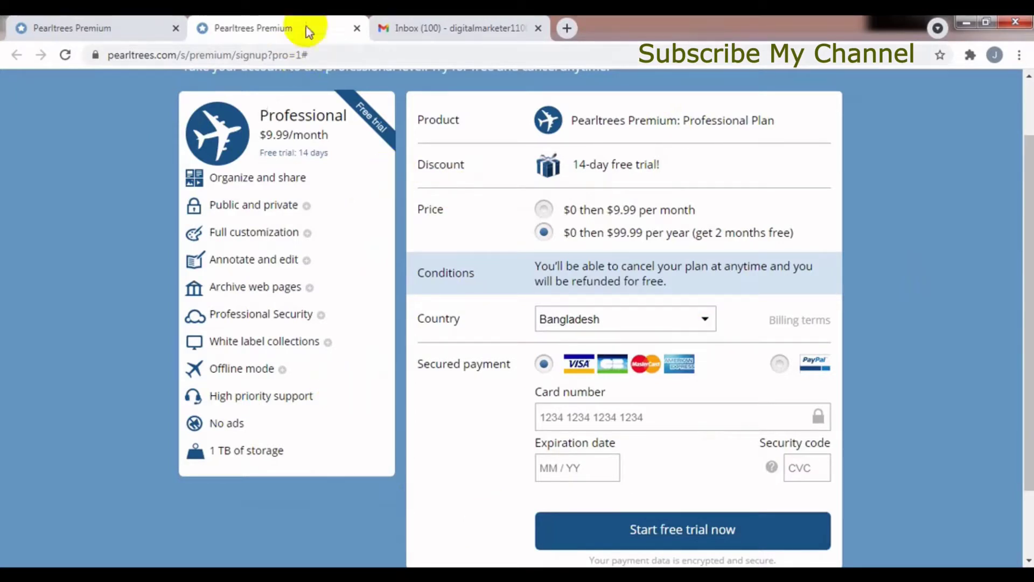
pyautogui.click(357, 29)
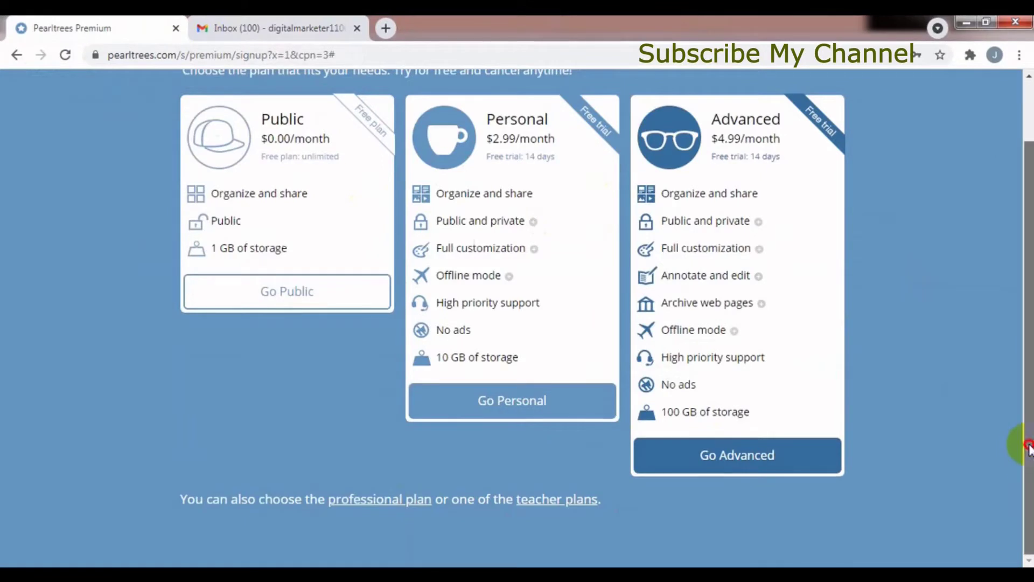
pyautogui.moveTo(1023, 439); pyautogui.dragTo(1017, 321)
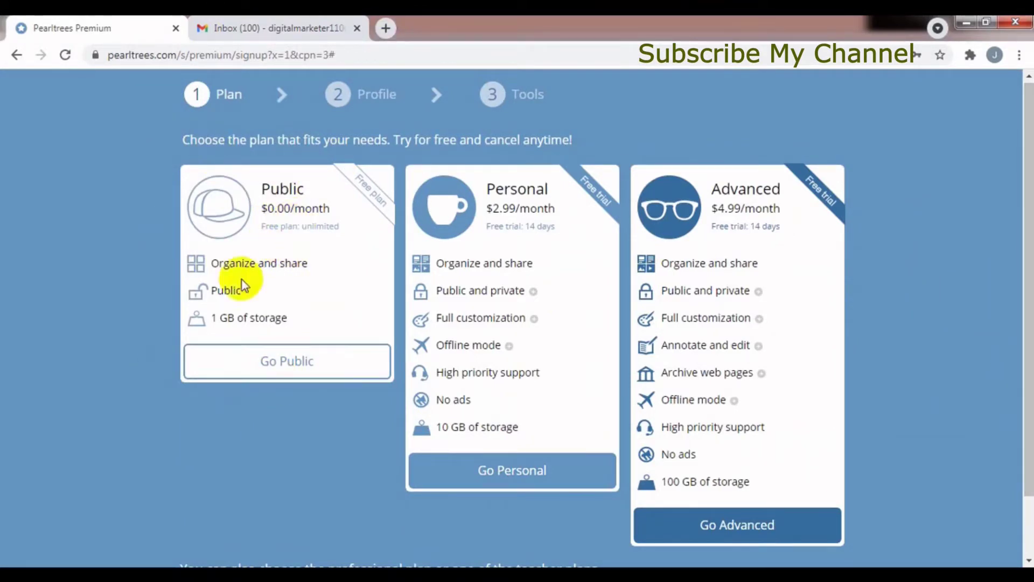
# Choose the free Public plan to start signup.
pyautogui.click(274, 364)
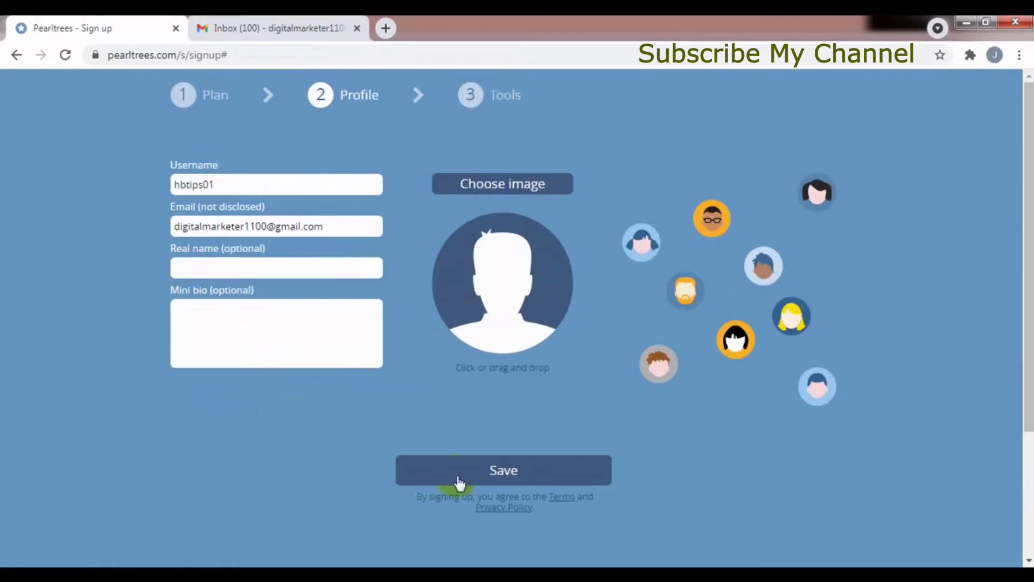
pyautogui.scroll(-1, 1021, 425)
pyautogui.scroll(-2, 1021, 425)
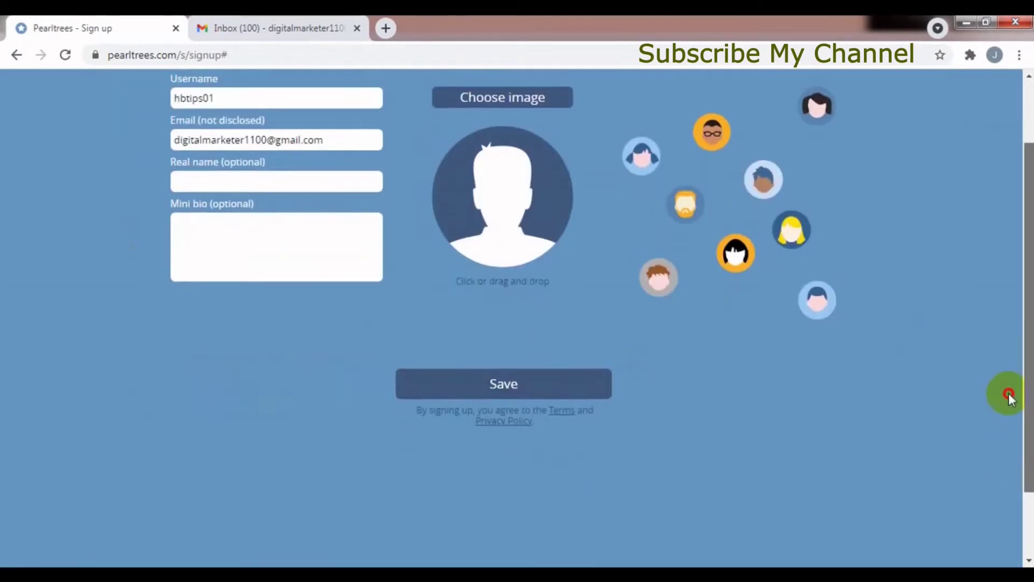
pyautogui.scroll(2, 1009, 395)
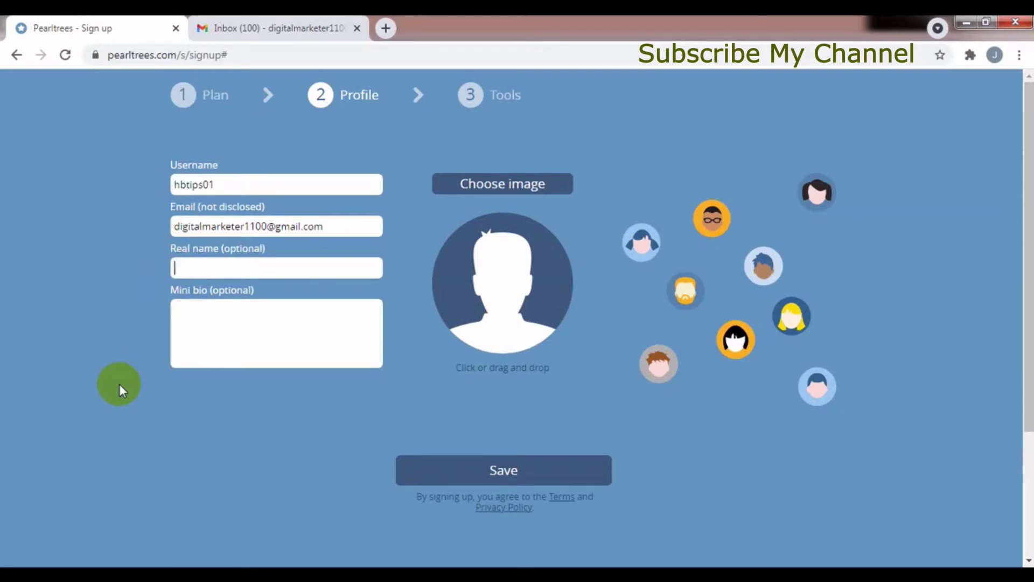
# Enter 'Health-Beauty' as the real name and type a short placeholder mini bio.
pyautogui.write('Health-Beauty Shop')
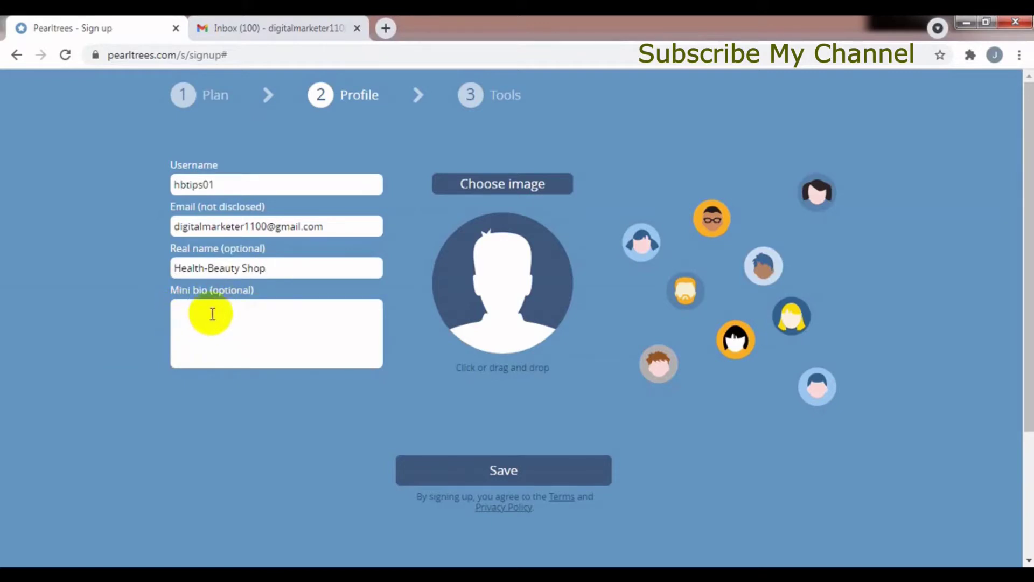
pyautogui.click(240, 326)
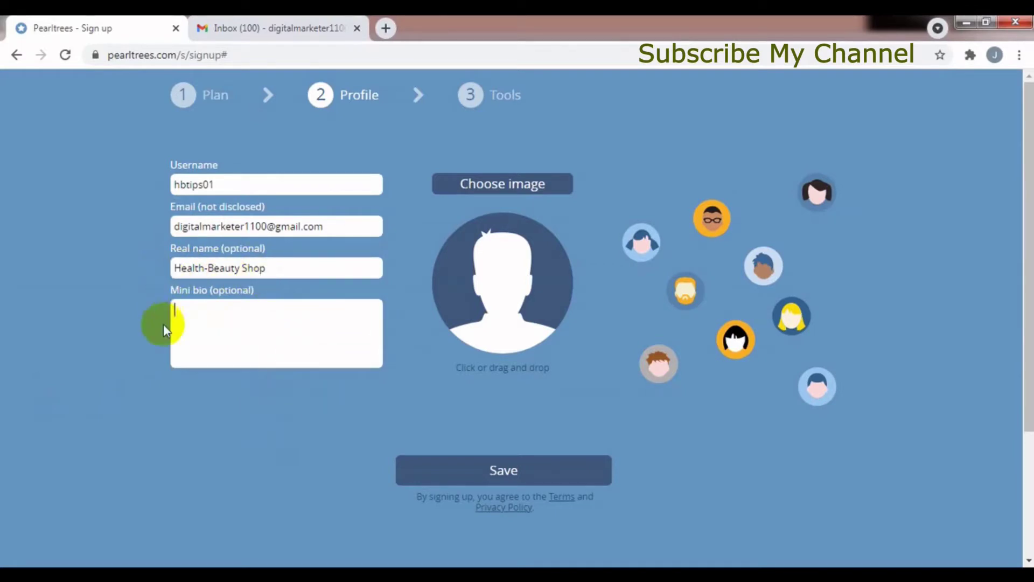
pyautogui.write('hghghj')
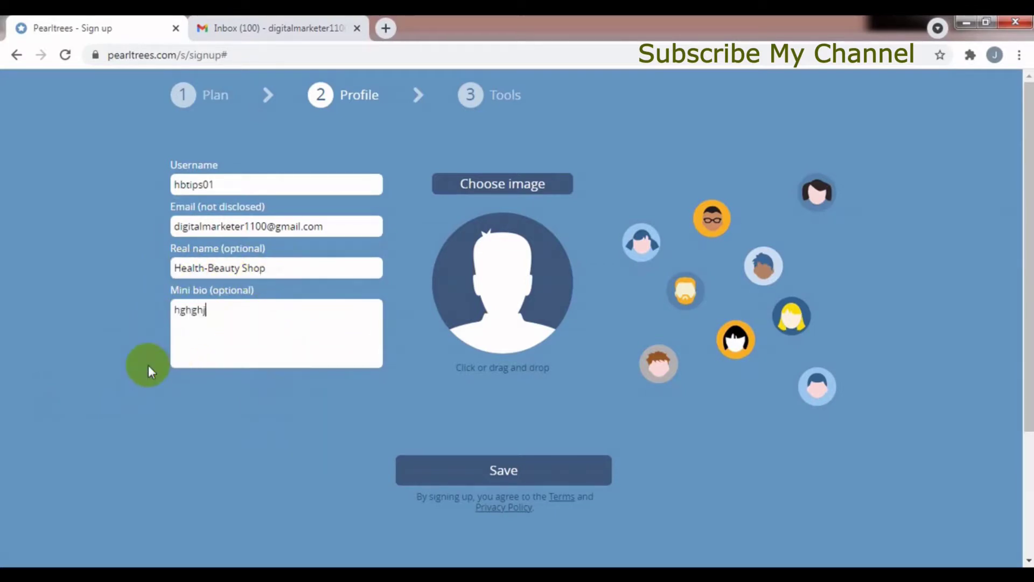
pyautogui.write(' hjghj hg hjgh ')
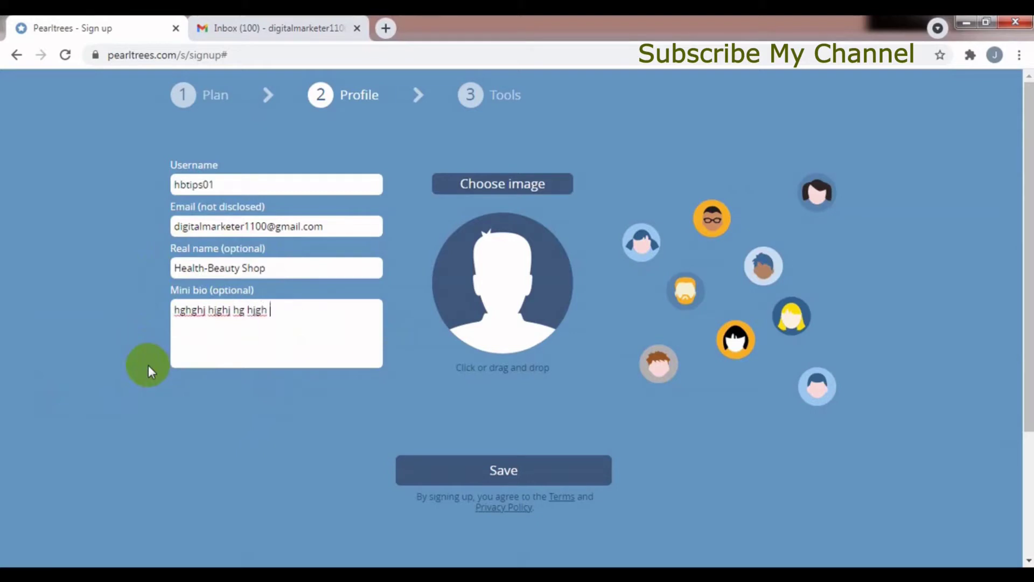
pyautogui.write('hg hhj hj jj jhjjj kj')
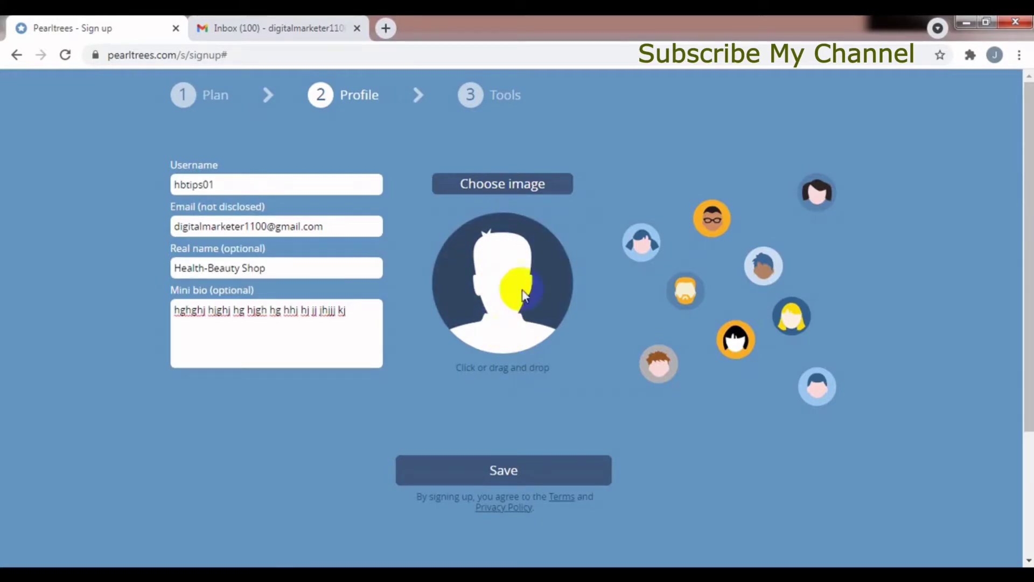
# Try Desktop > Scoop.it > Avatar as the profile picture; it's rejected as under 300x300.
pyautogui.click(502, 204)
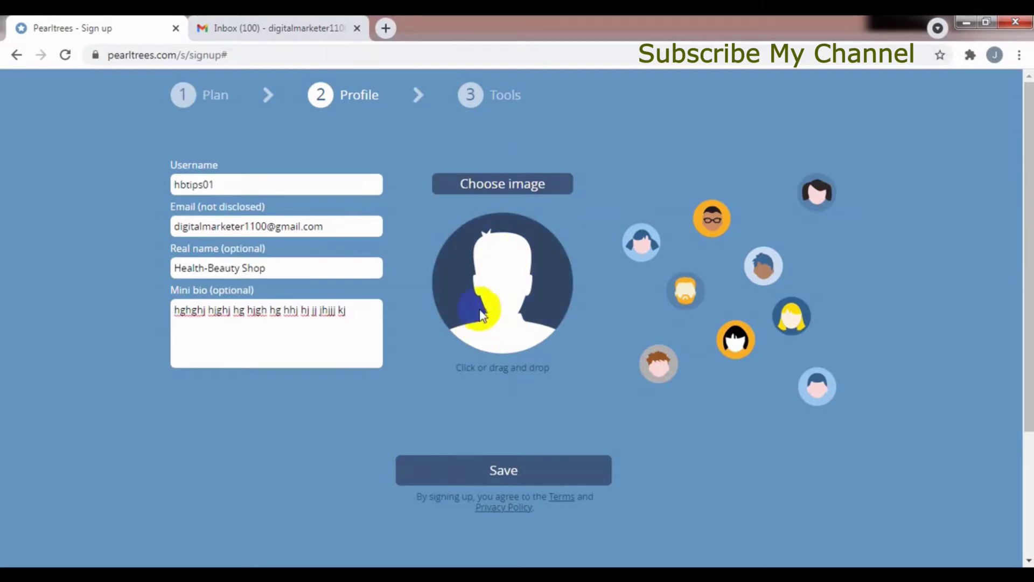
pyautogui.click(510, 281)
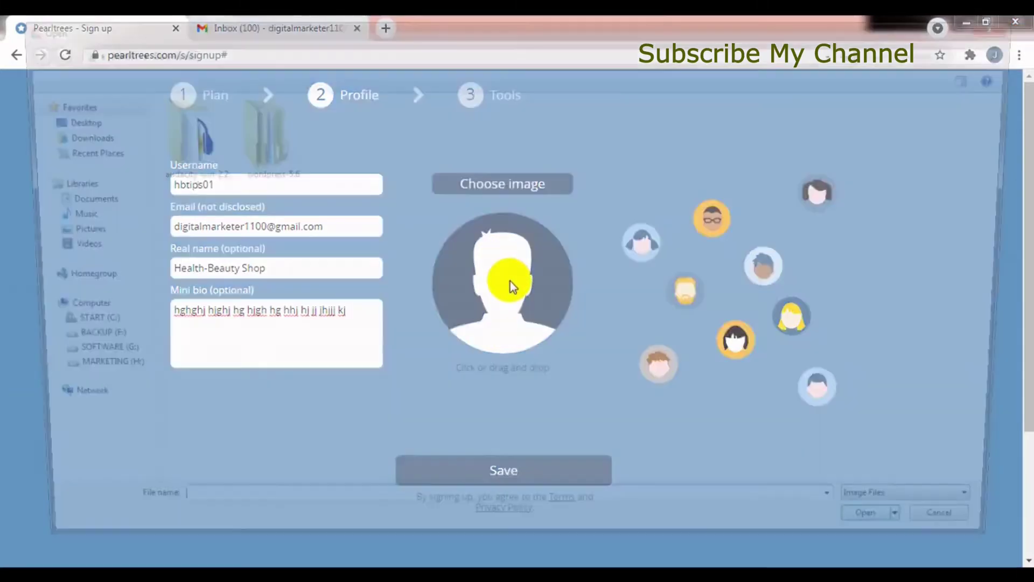
pyautogui.click(75, 120)
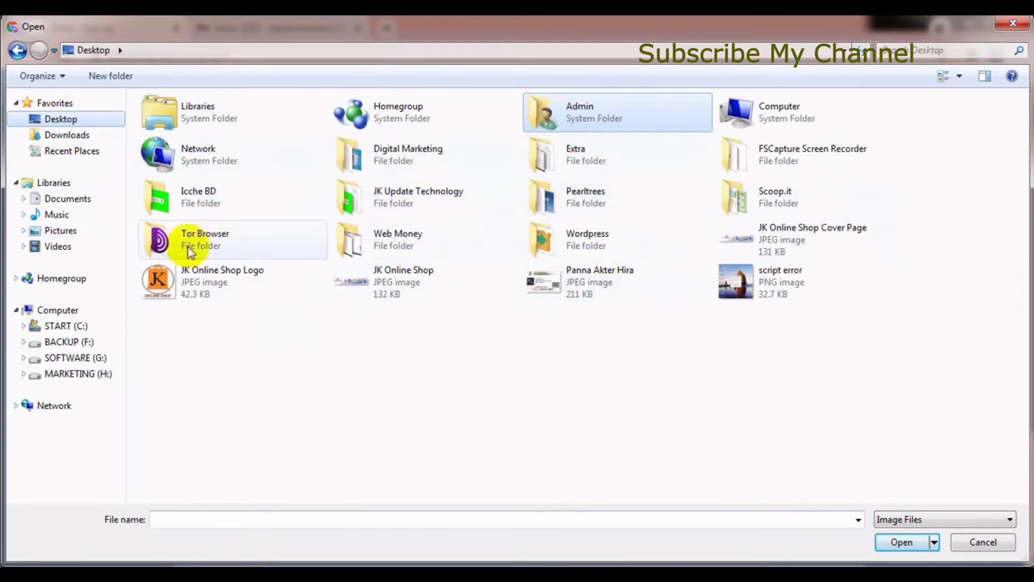
pyautogui.doubleClick(781, 191)
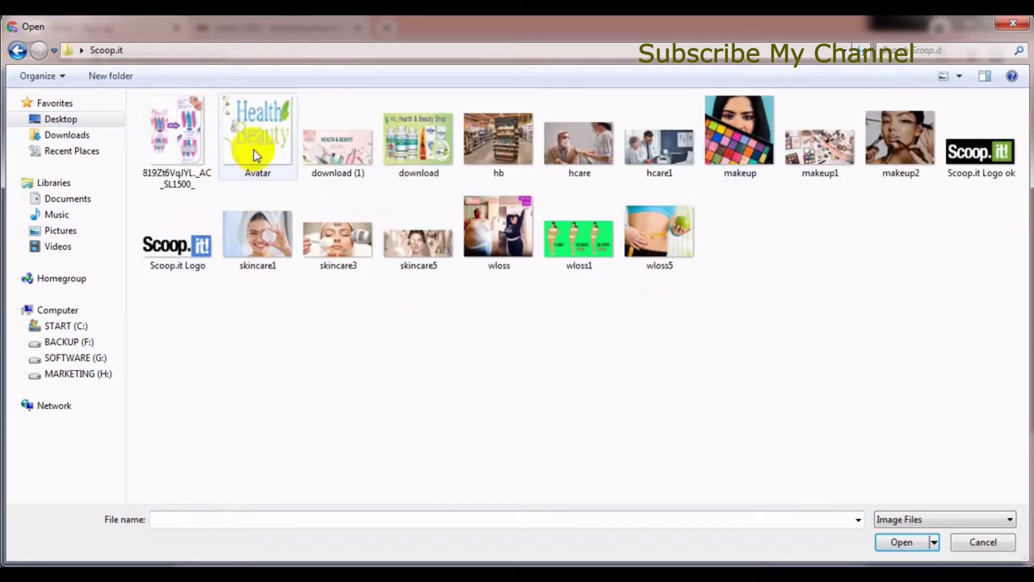
pyautogui.click(253, 157)
pyautogui.press('Return')
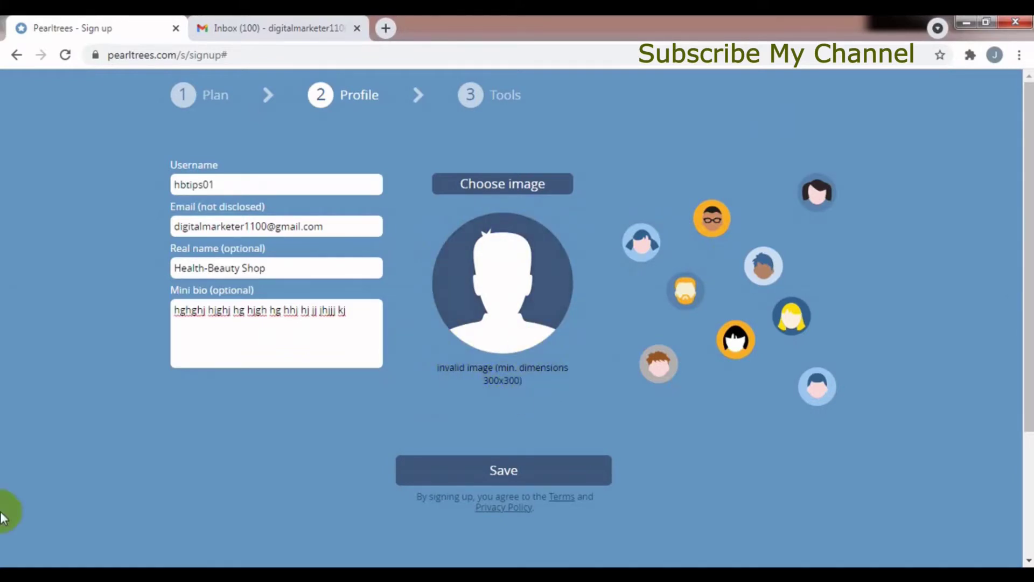
pyautogui.click(27, 567)
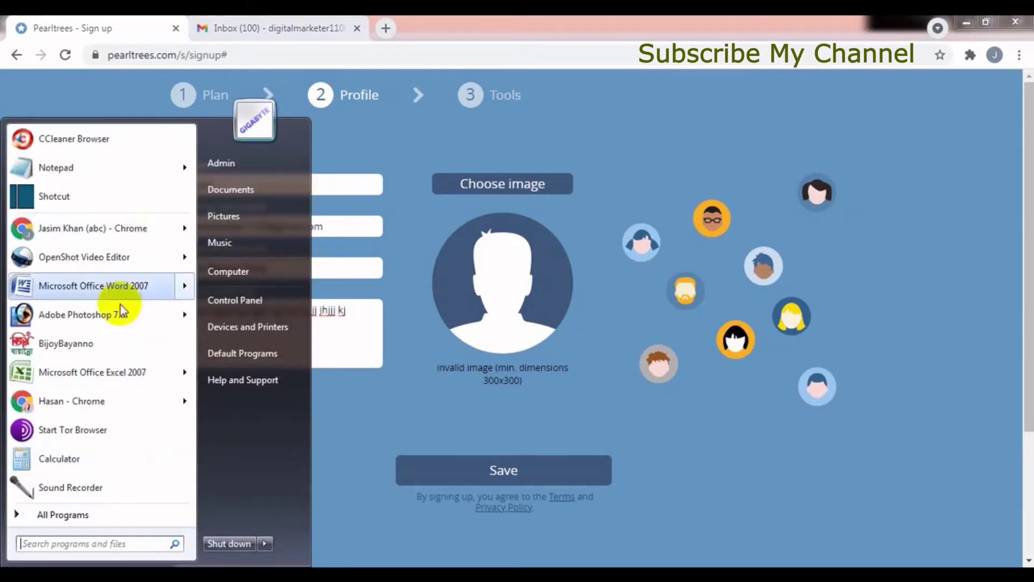
# Launch Adobe Photoshop 7.0 to an empty workspace.
pyautogui.click(98, 322)
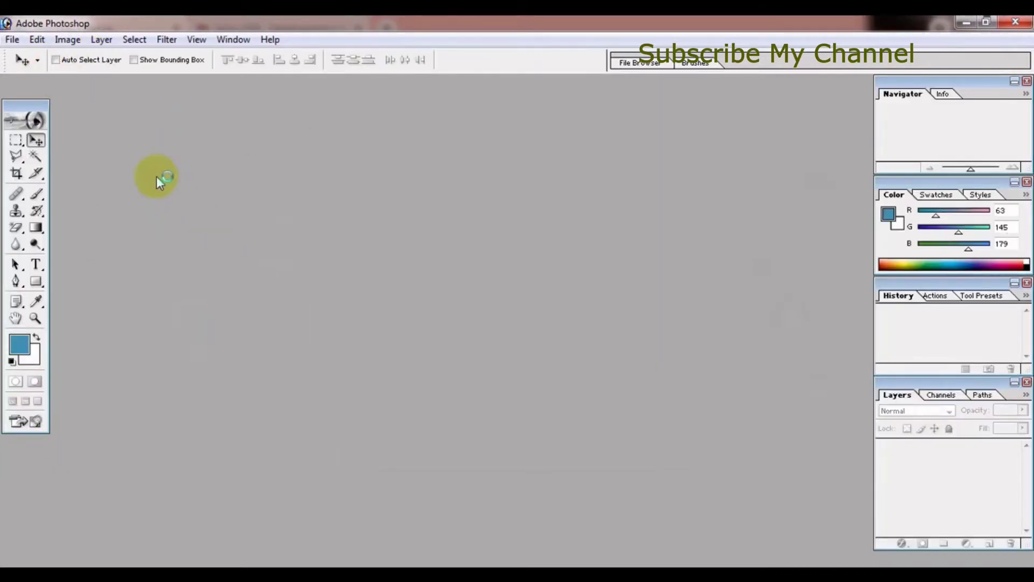
pyautogui.click(13, 40)
pyautogui.click(418, 220)
# Open Avatar.jpg from the Desktop's Scoop.it folder in Photoshop.
pyautogui.click(12, 40)
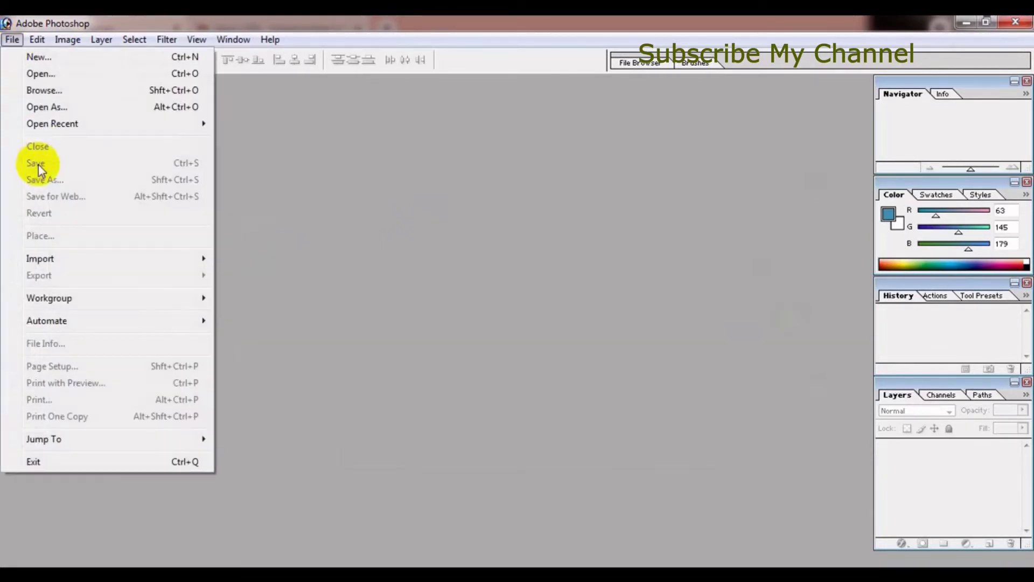
pyautogui.click(76, 81)
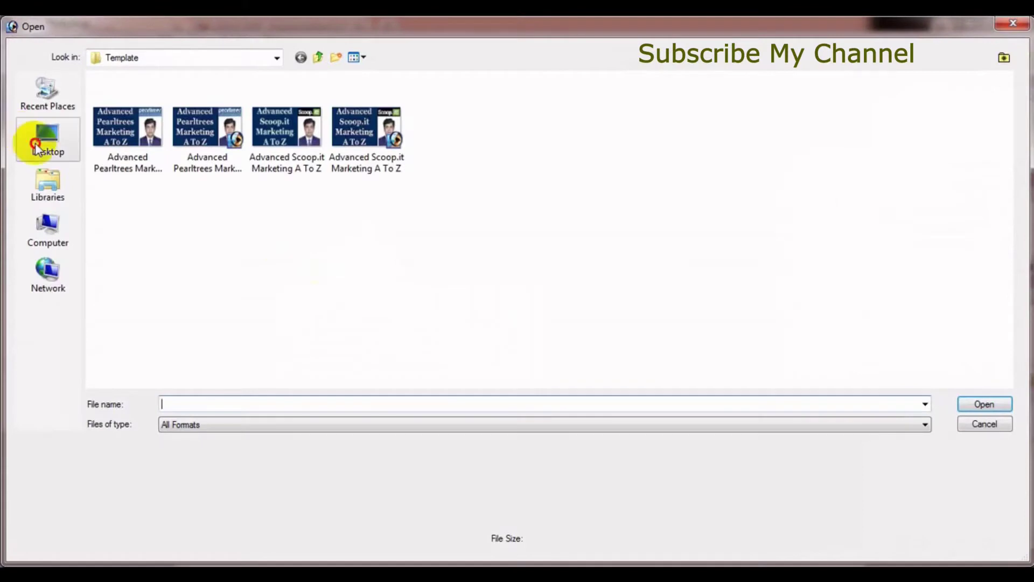
pyautogui.click(22, 139)
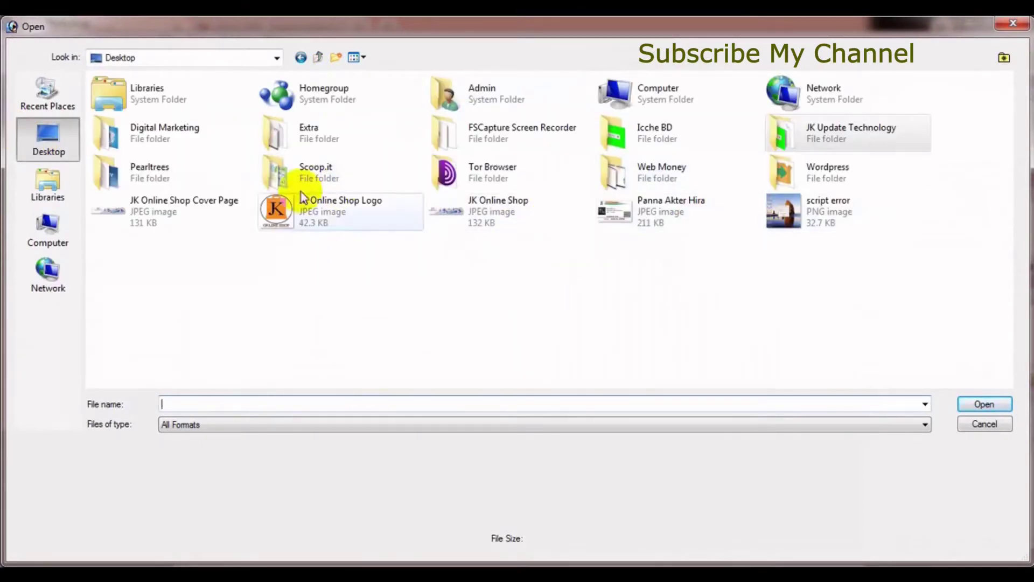
pyautogui.doubleClick(304, 190)
pyautogui.doubleClick(203, 139)
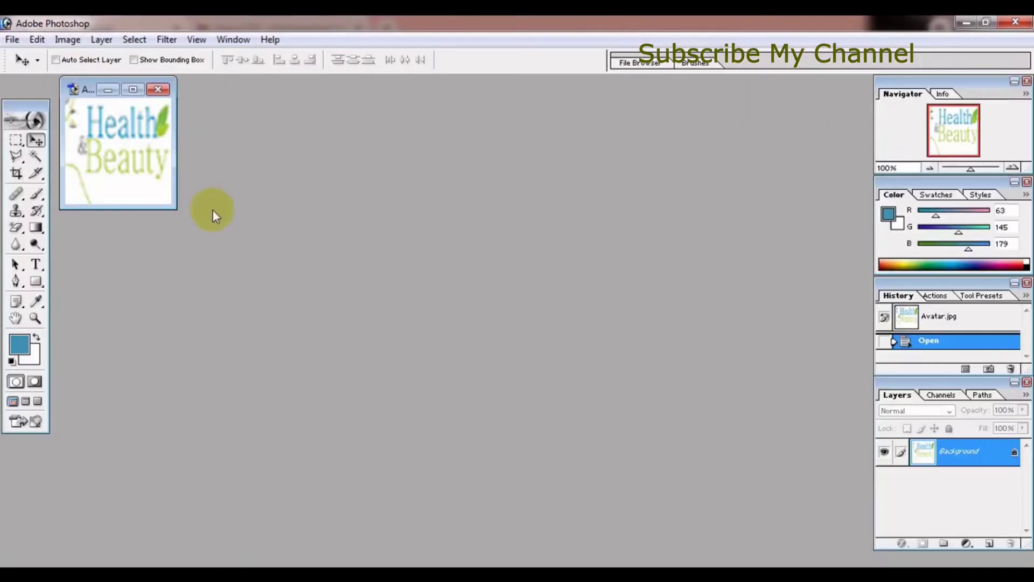
# Resize the image to 300 by 300 pixels.
pyautogui.click(67, 40)
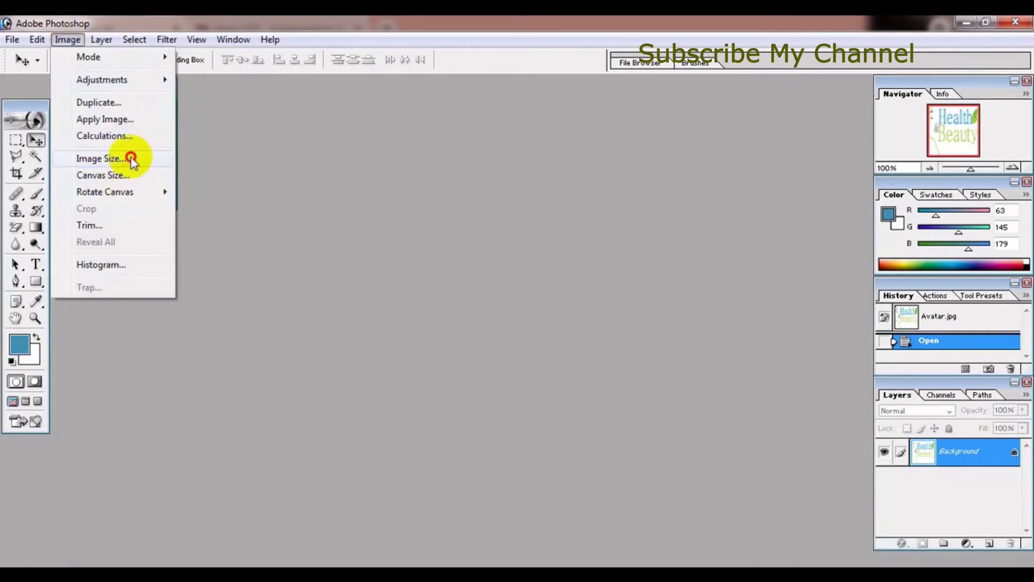
pyautogui.click(131, 156)
pyautogui.write('300')
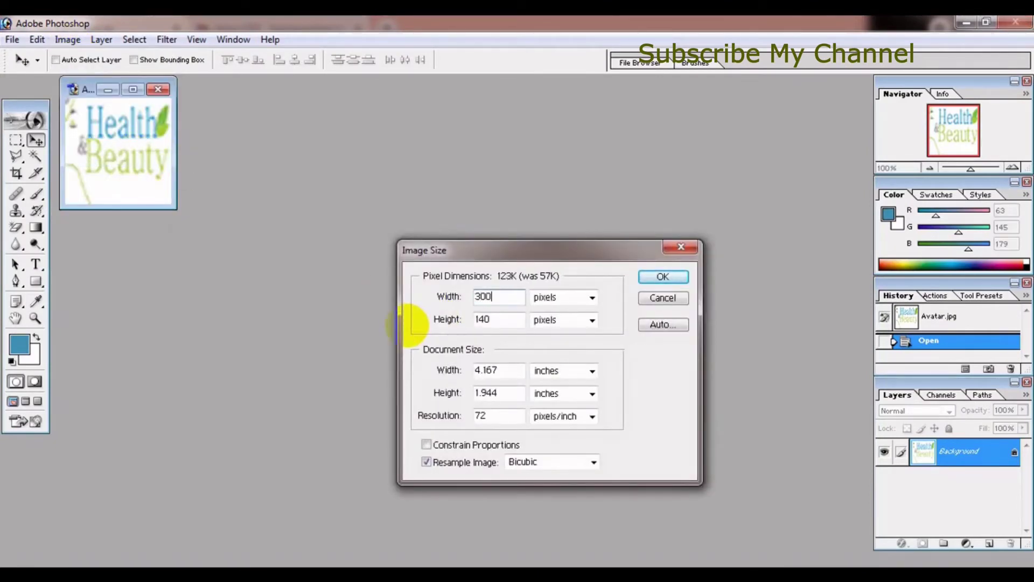
pyautogui.press('Tab')
pyautogui.press('Tab')
pyautogui.write('300')
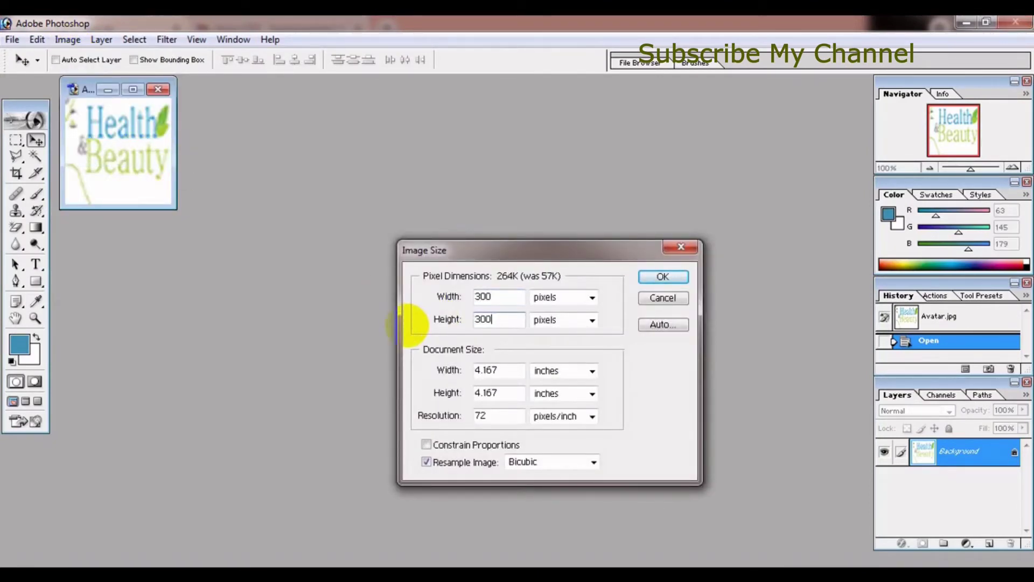
pyautogui.press('Return')
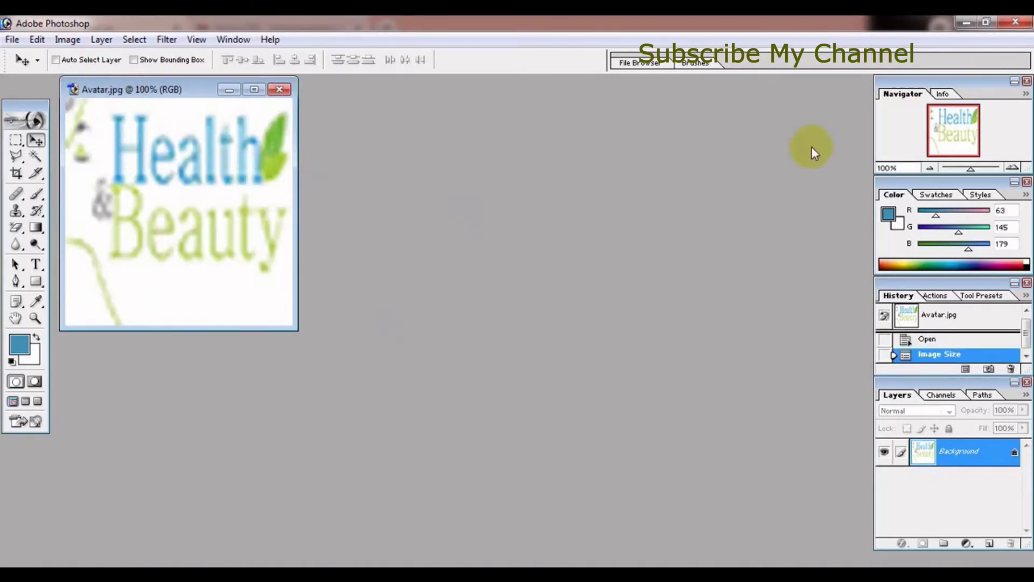
# Upload the resized Avatar image as the Pearltrees profile picture and continue to the Tools step.
pyautogui.click(245, 566)
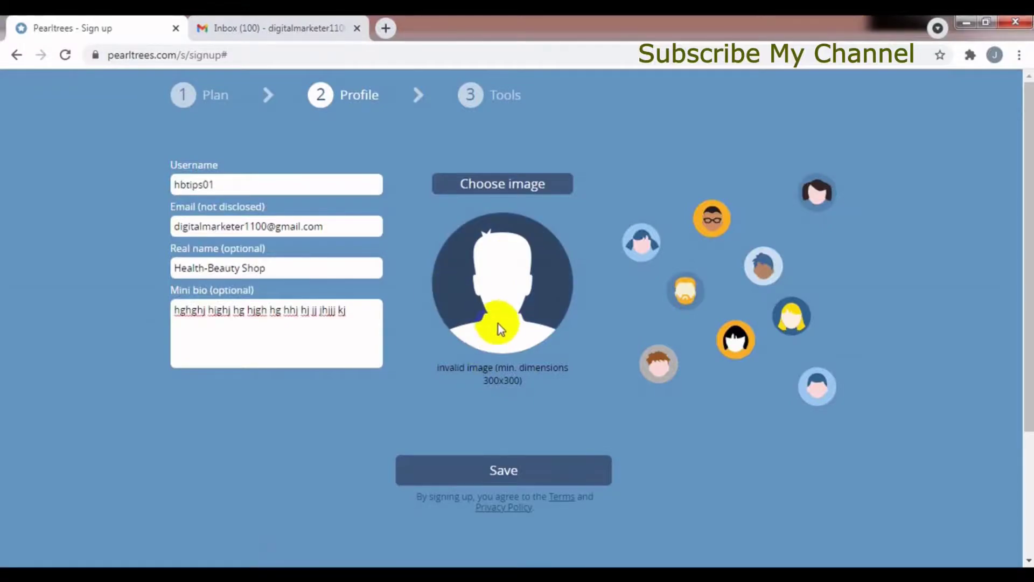
pyautogui.click(500, 291)
pyautogui.click(269, 174)
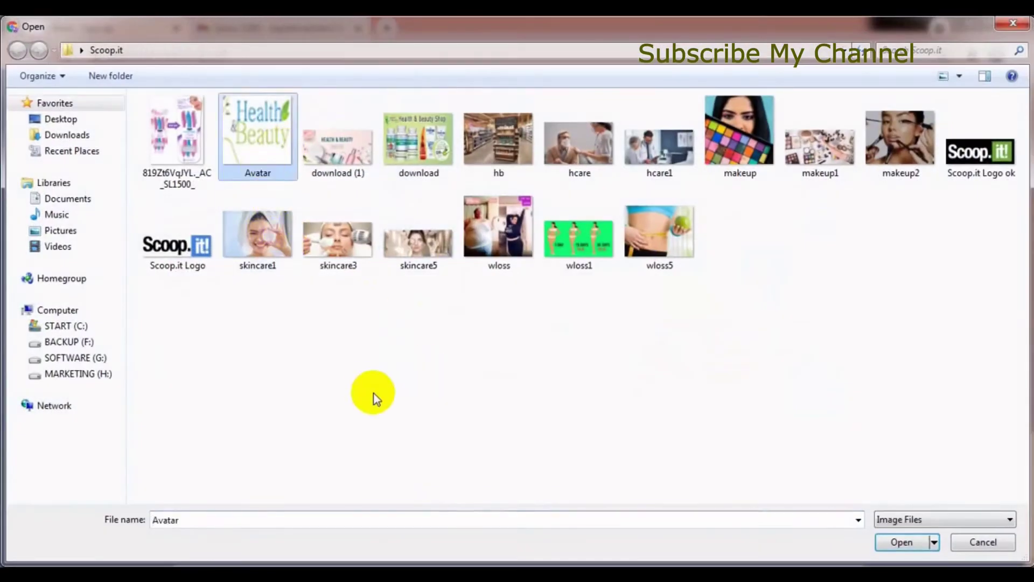
pyautogui.press('Return')
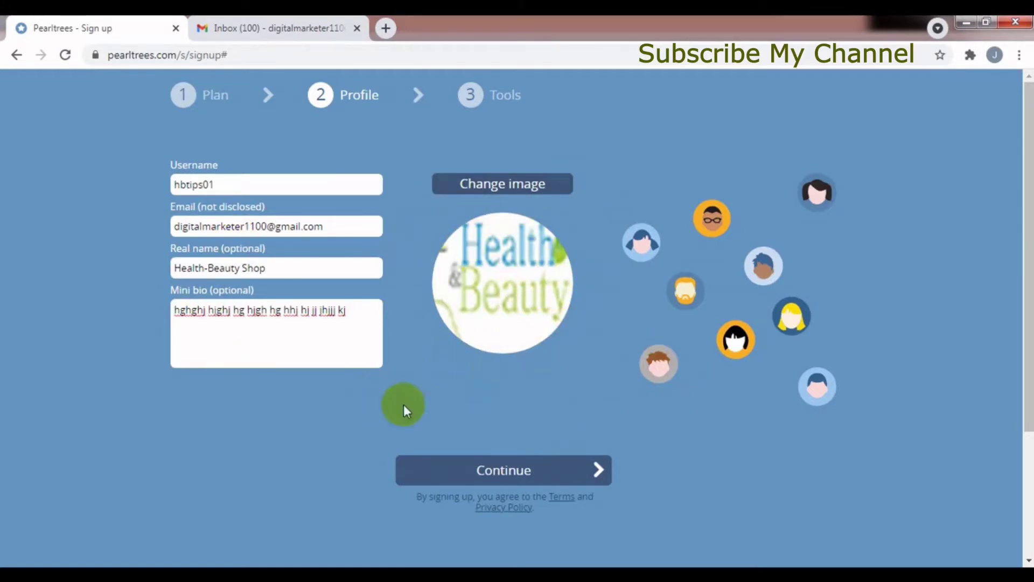
pyautogui.click(501, 474)
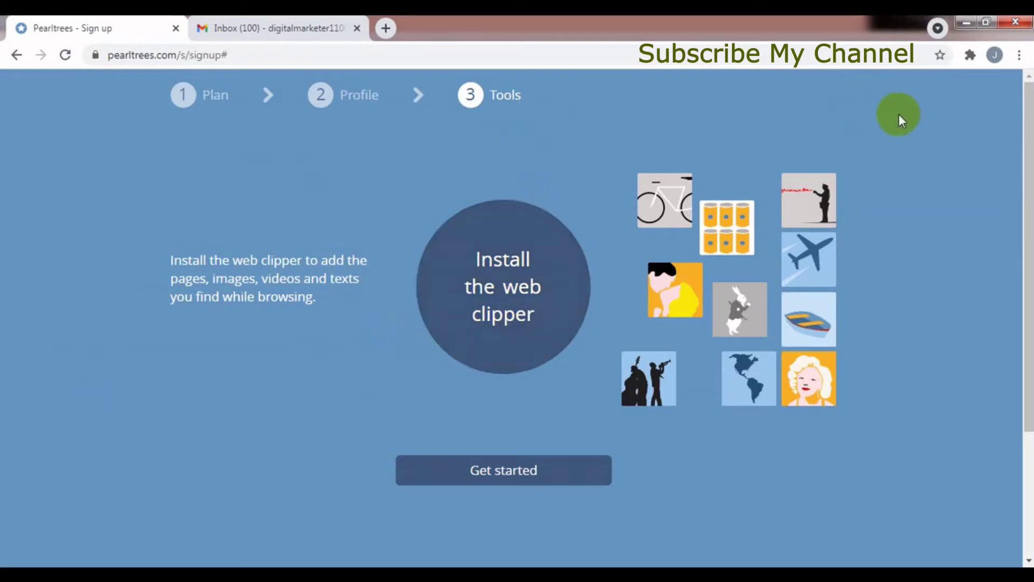
# Add the Pearltrees Extension to Chrome from the Chrome Web Store.
pyautogui.click(498, 291)
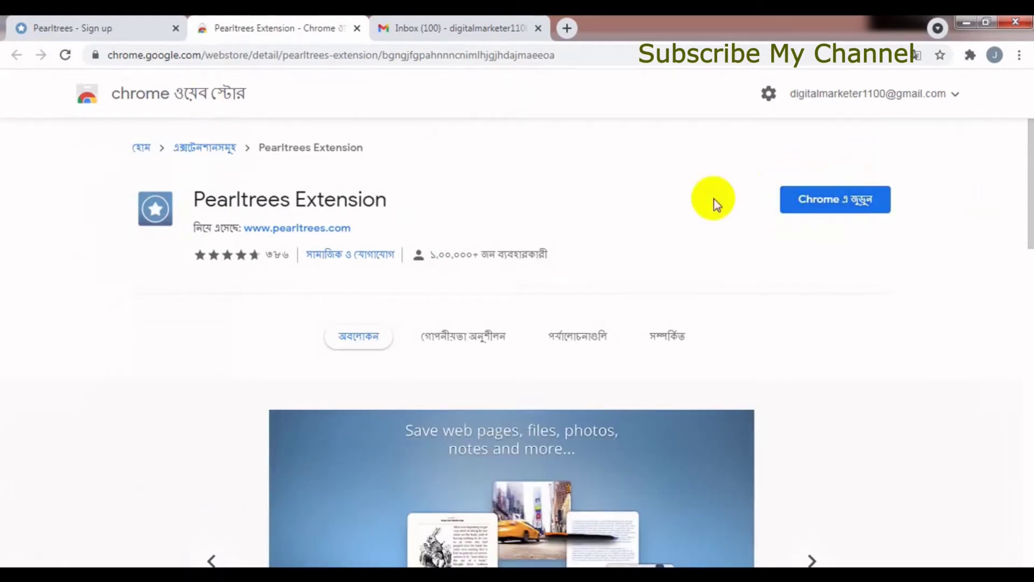
pyautogui.click(821, 204)
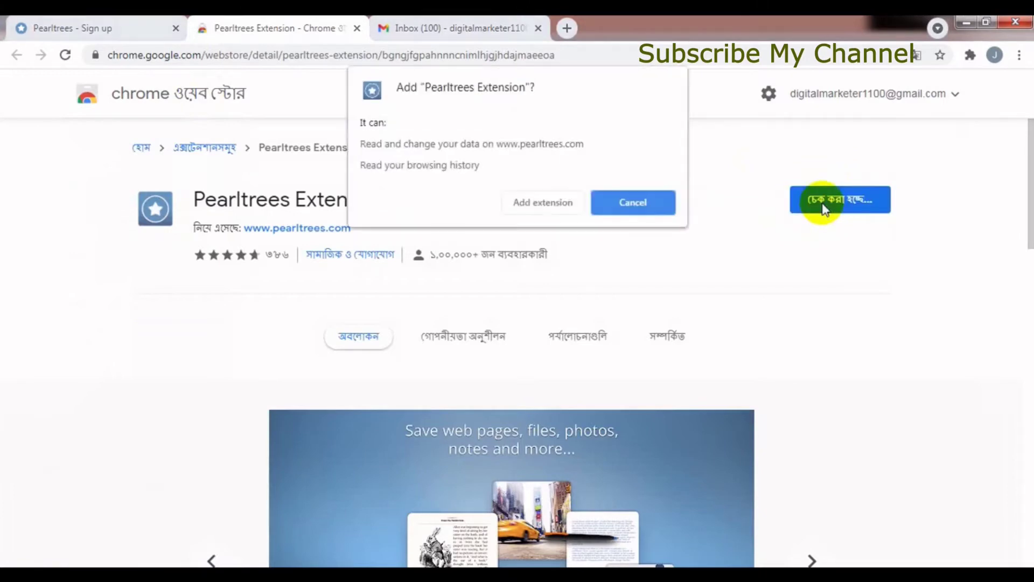
pyautogui.click(538, 203)
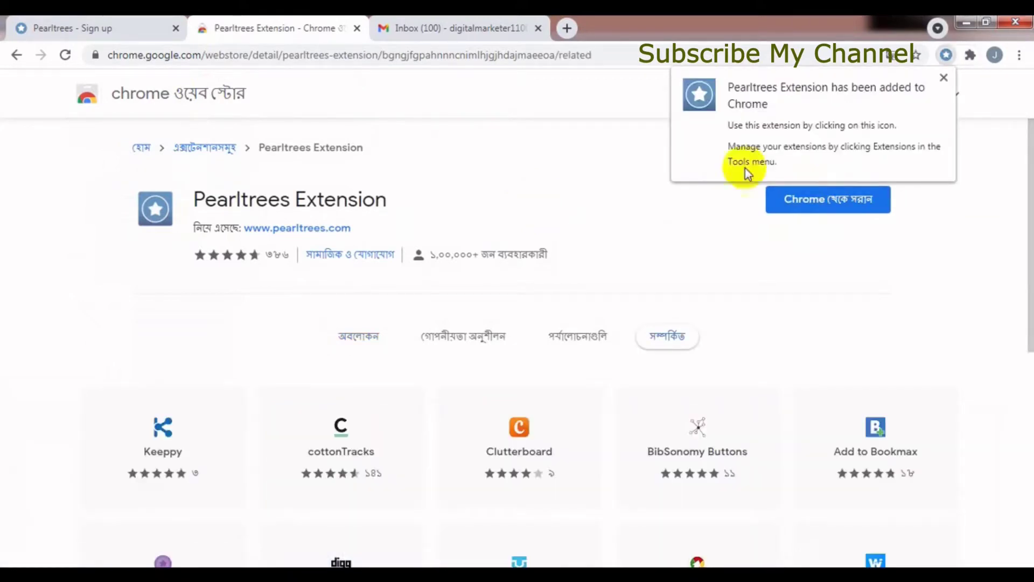
pyautogui.click(942, 80)
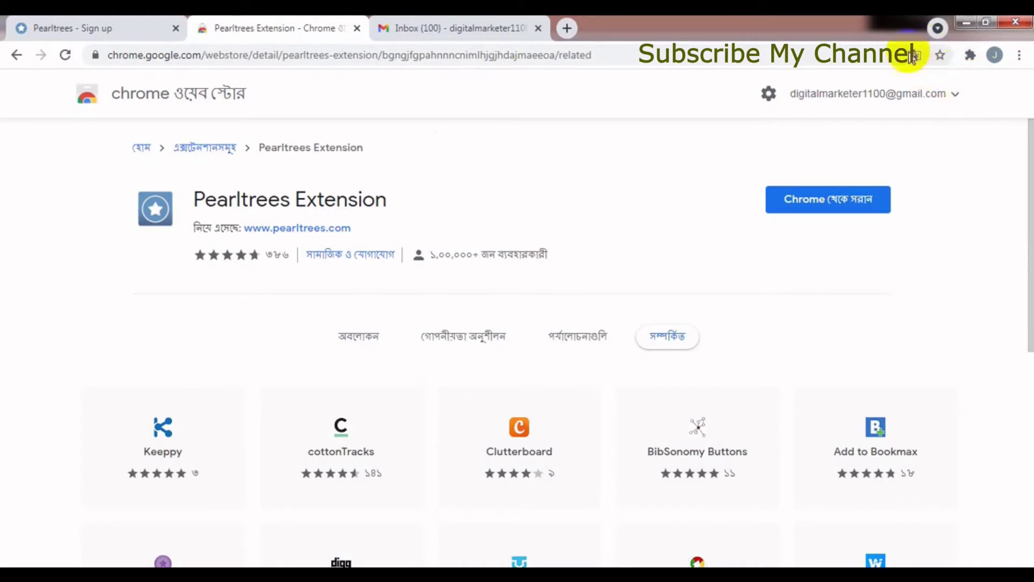
# Pin the Pearltrees Extension to the toolbar and close the store tab.
pyautogui.click(970, 56)
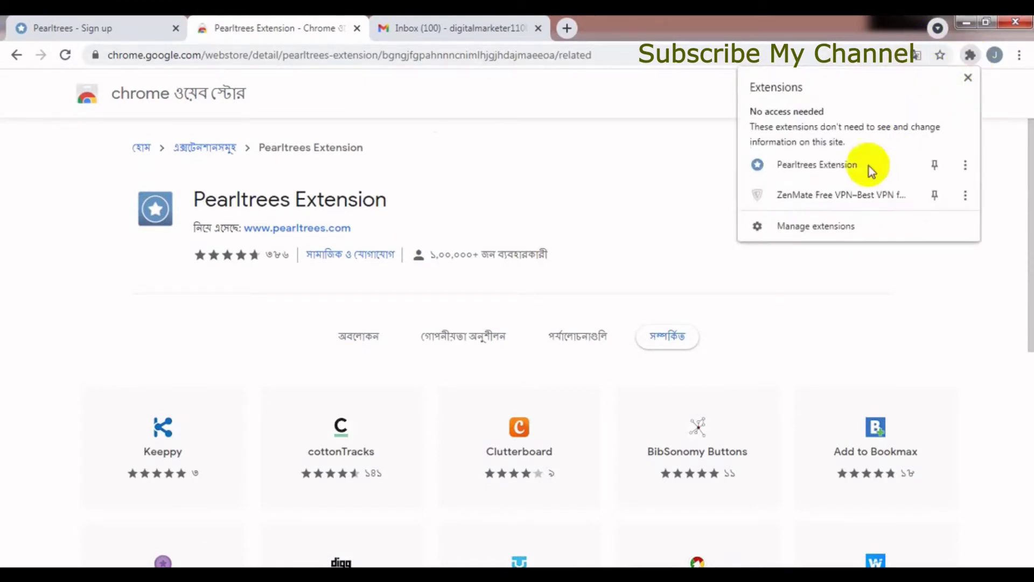
pyautogui.click(932, 166)
pyautogui.click(686, 153)
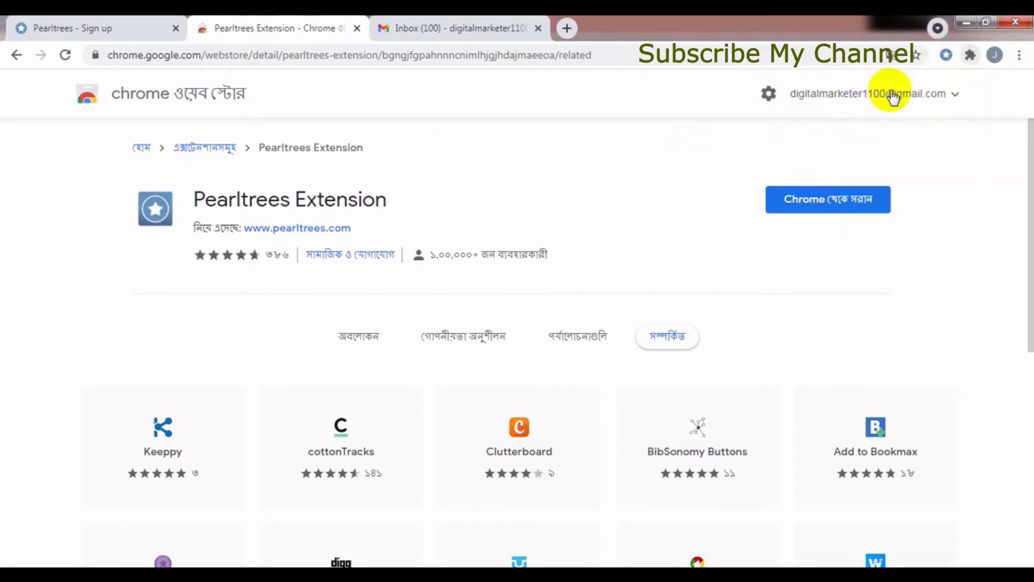
pyautogui.click(356, 28)
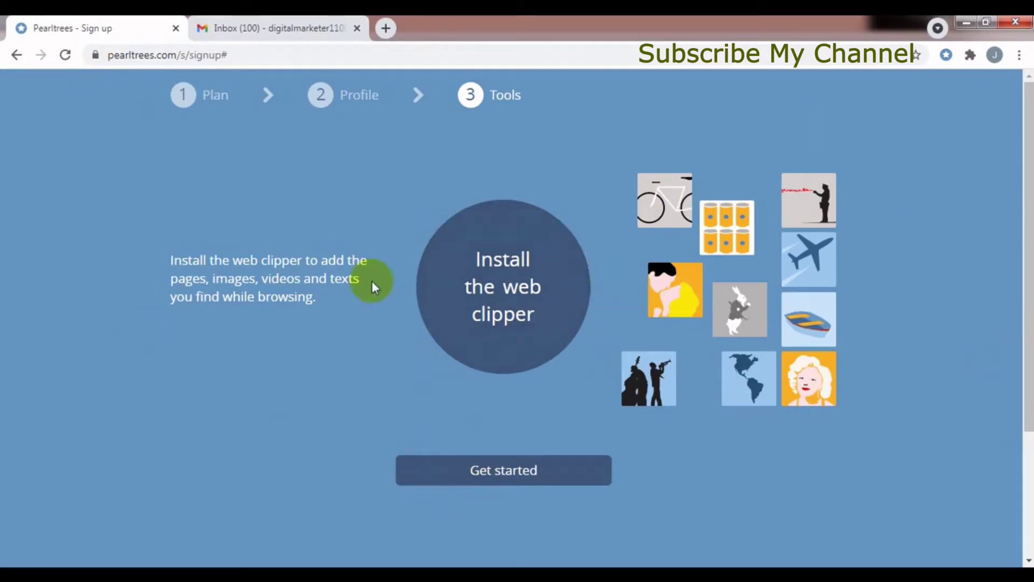
# Finish signup and advance the welcome tour two tips to 'Organize your collections'.
pyautogui.click(505, 477)
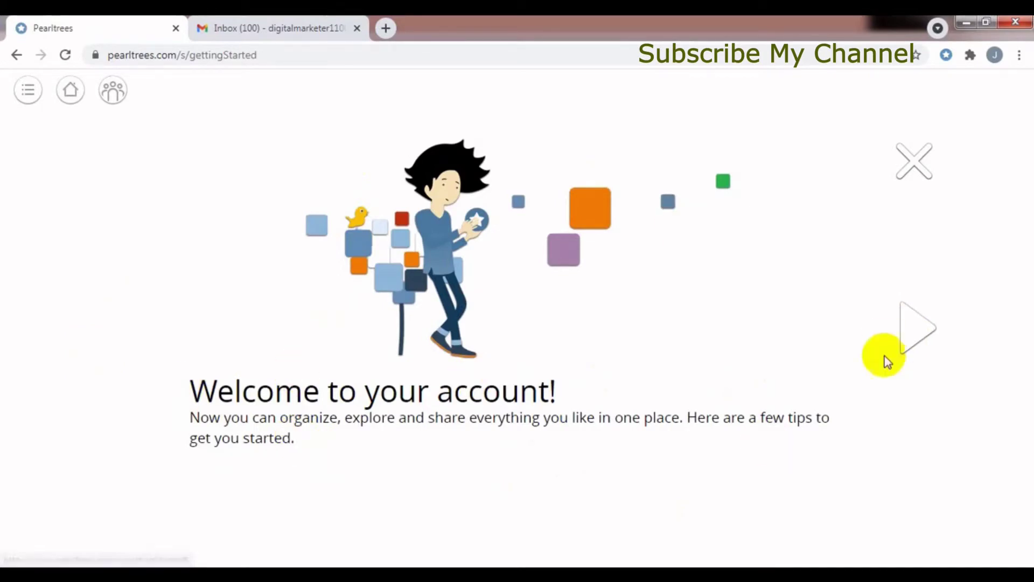
pyautogui.click(921, 337)
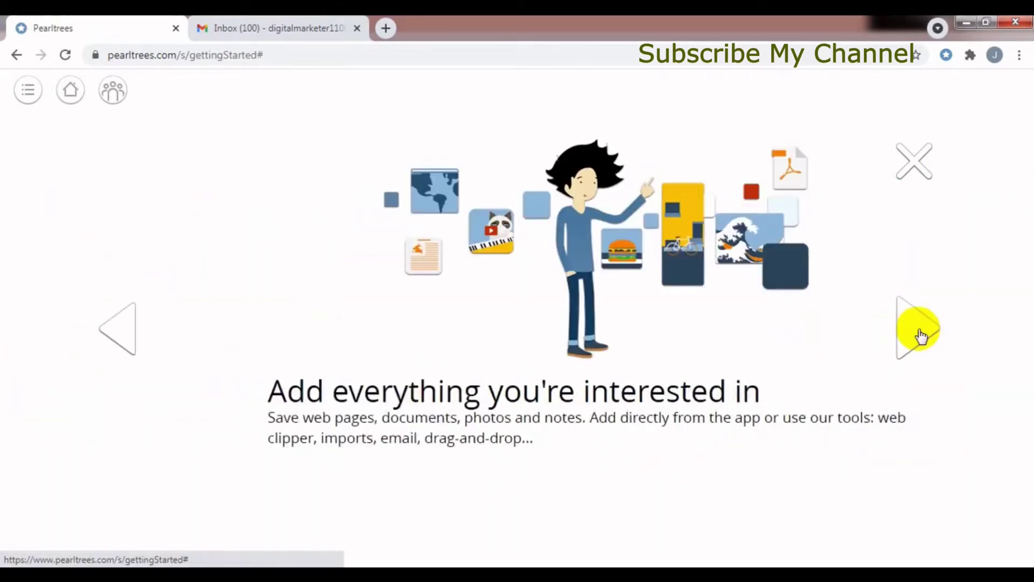
pyautogui.click(906, 338)
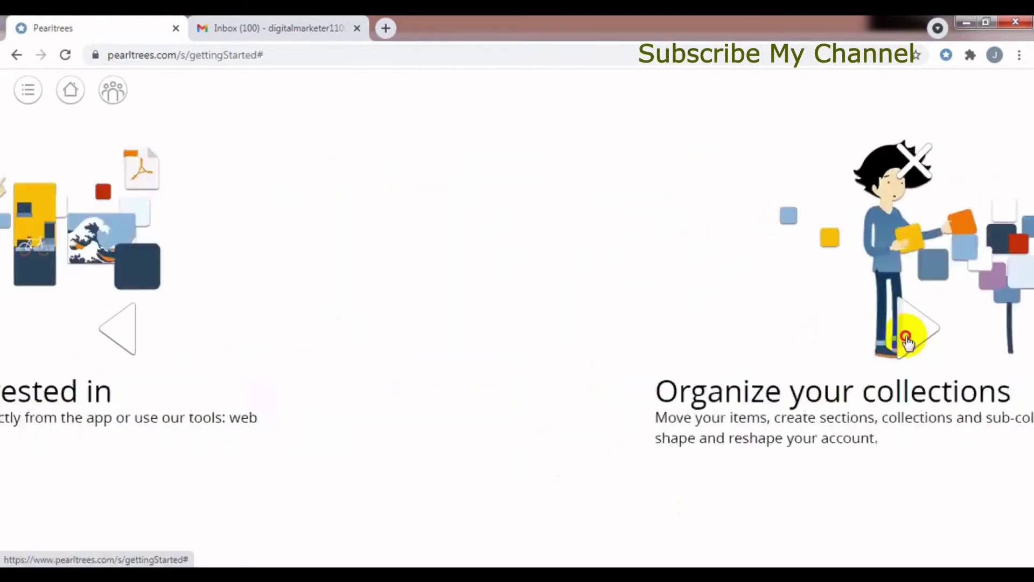
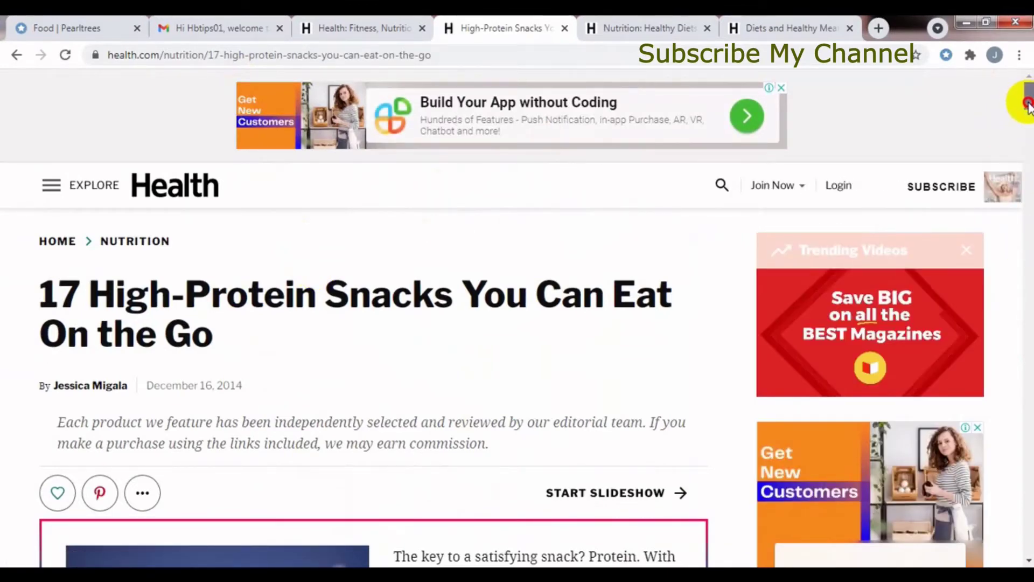
# Copy the High-Protein Snacks article's web address and return to Pearltrees' empty Food collection.
pyautogui.moveTo(1027, 105); pyautogui.dragTo(1026, 236)
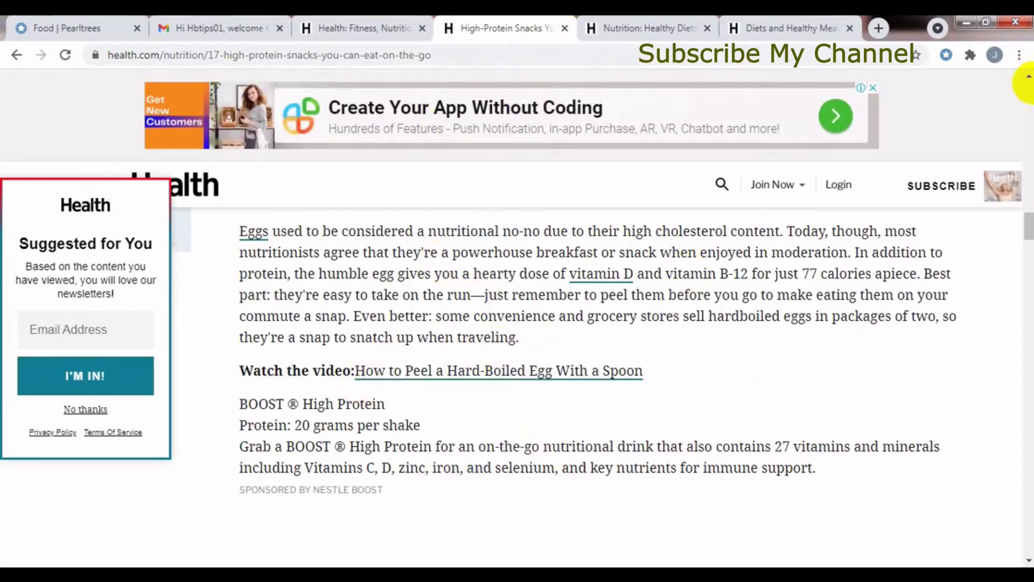
pyautogui.moveTo(1029, 229); pyautogui.dragTo(1005, 128)
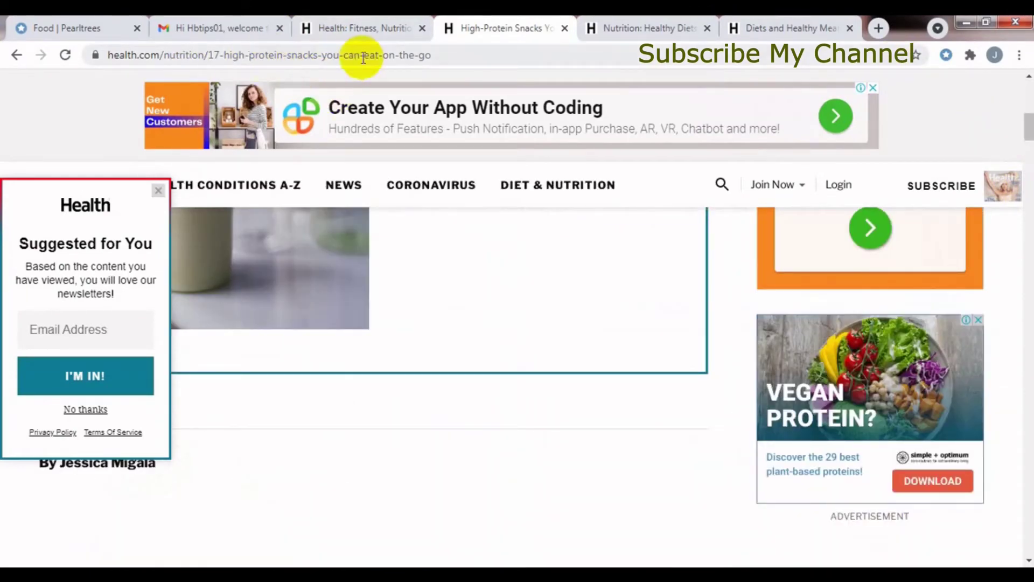
pyautogui.click(290, 53)
pyautogui.rightClick(271, 53)
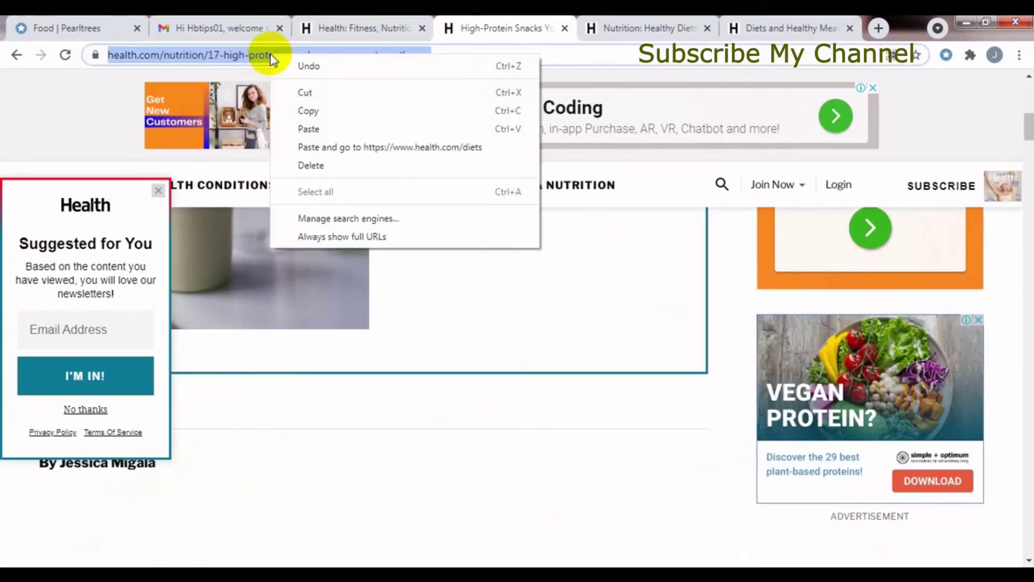
pyautogui.click(358, 110)
pyautogui.click(67, 28)
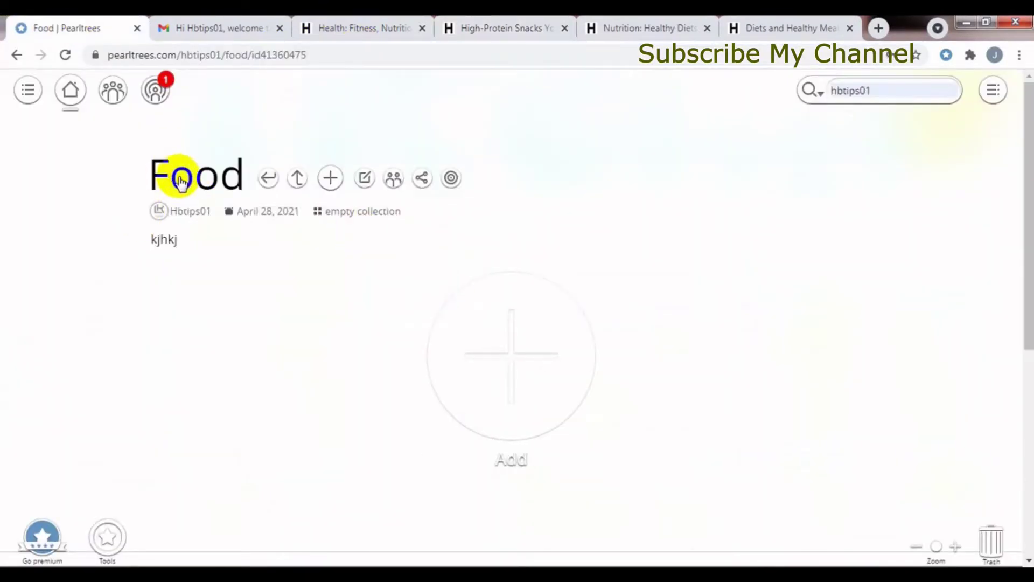
# Add the pasted snacks URL to Food as the pearl 'High-Protein Snacks You Can Eat On the Go'.
pyautogui.click(330, 178)
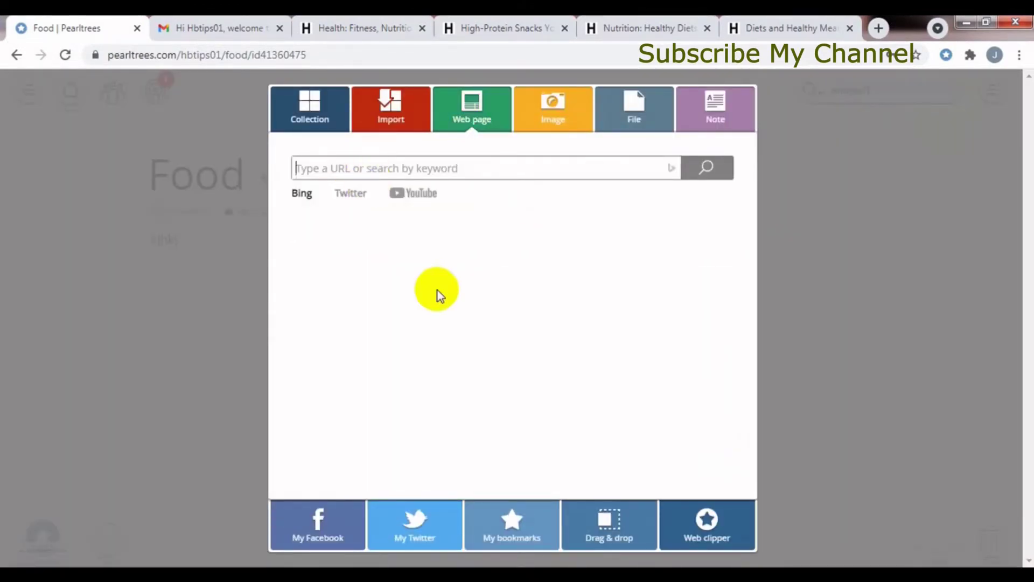
pyautogui.hotkey('ctrl', 'v')
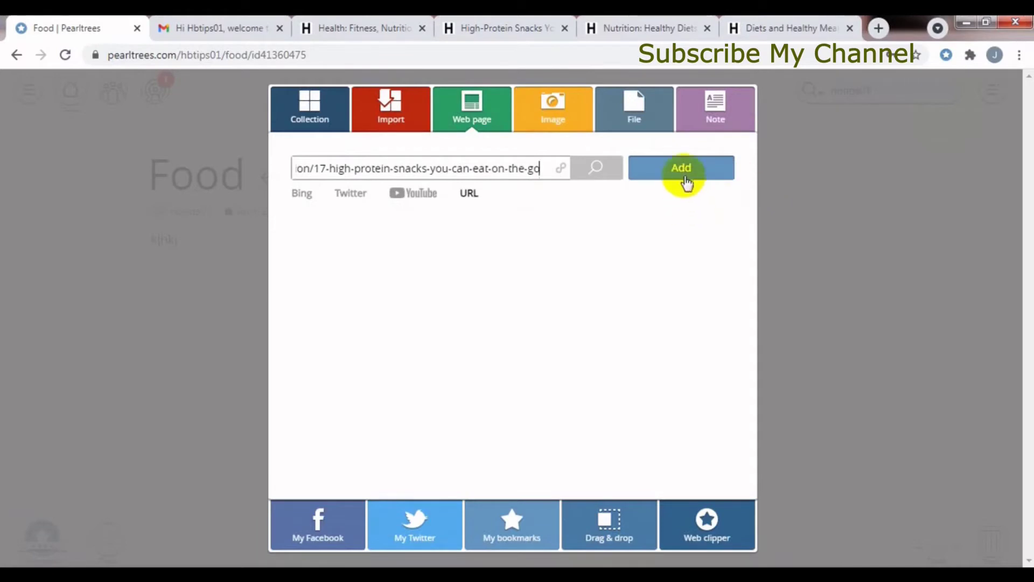
pyautogui.click(686, 181)
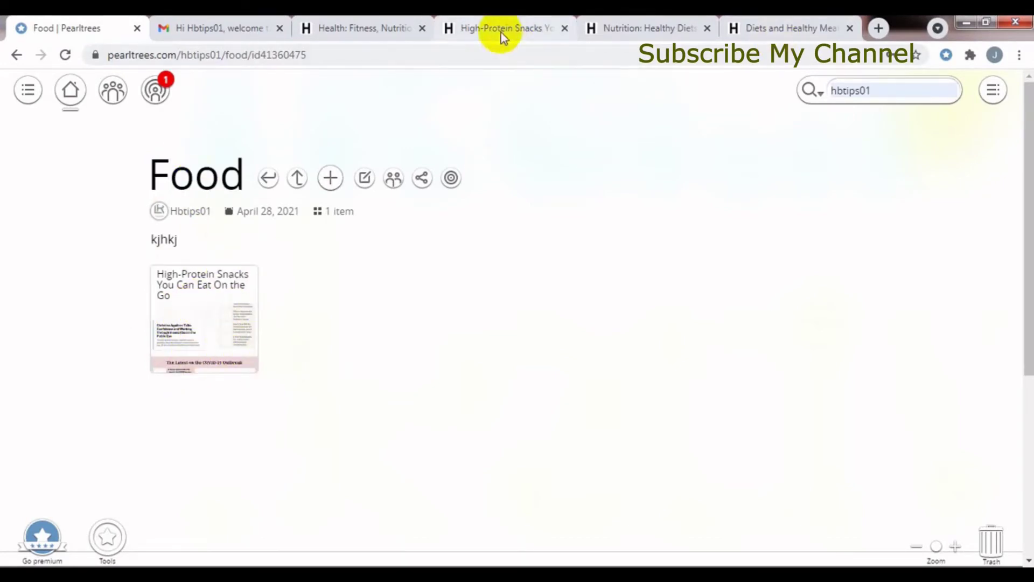
# Go back to the health.com food listing and open the 'What Eating the Right Amount of Protein' article.
pyautogui.click(525, 32)
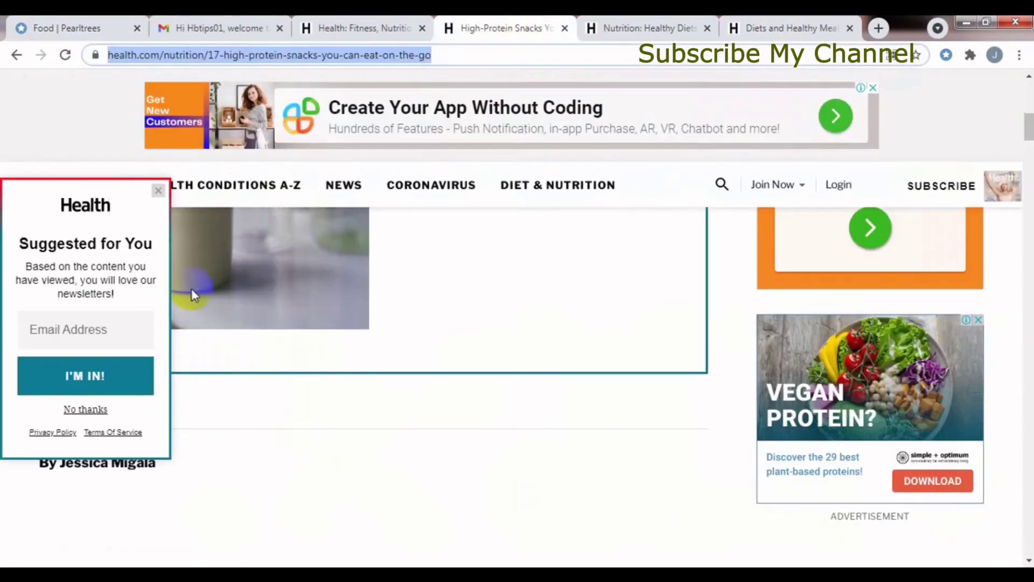
pyautogui.click(12, 56)
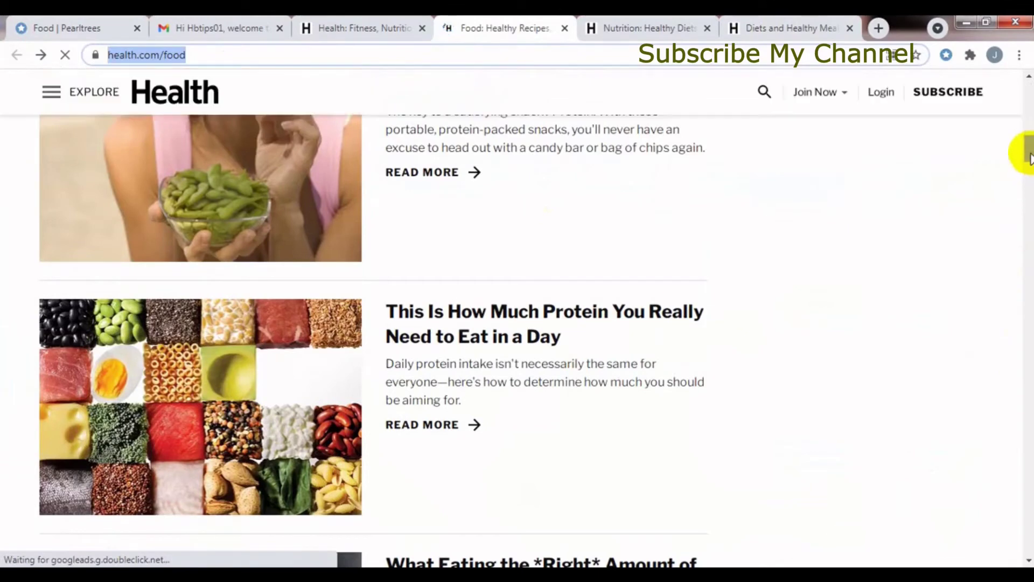
pyautogui.moveTo(1025, 152); pyautogui.dragTo(1026, 171)
pyautogui.click(237, 382)
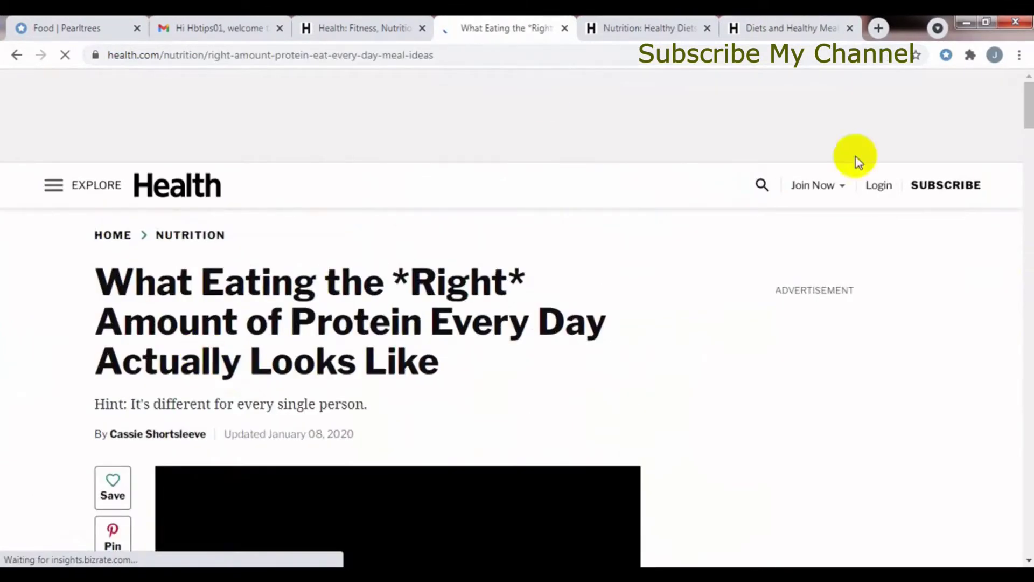
pyautogui.moveTo(1020, 109)
pyautogui.mouseDown()
pyautogui.moveTo(1019, 182)
pyautogui.moveTo(1016, 155)
pyautogui.moveTo(1029, 157)
pyautogui.moveTo(1018, 162)
pyautogui.moveTo(1005, 264)
pyautogui.moveTo(1001, 132)
pyautogui.mouseUp()
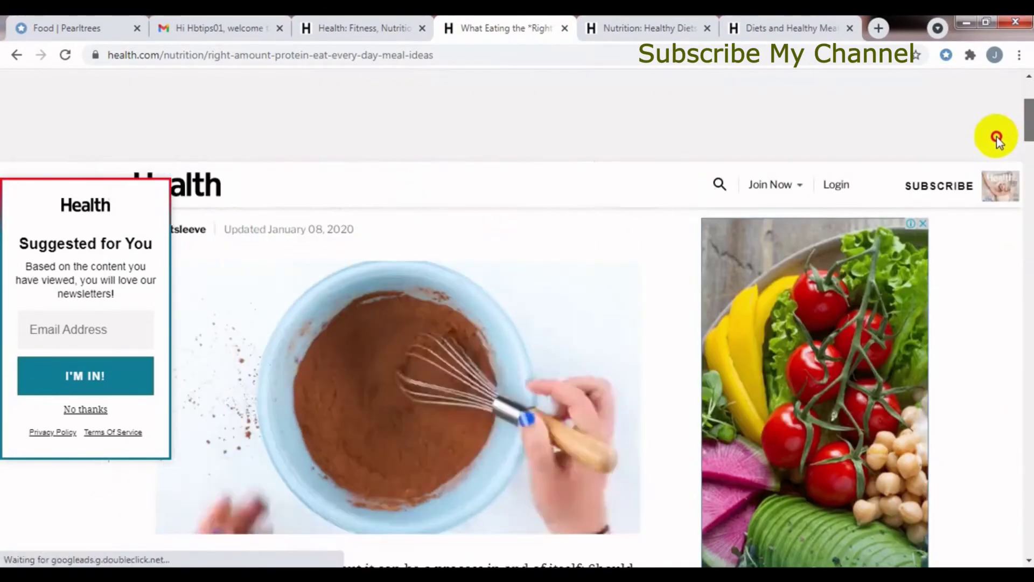
pyautogui.moveTo(997, 139); pyautogui.dragTo(1007, 114)
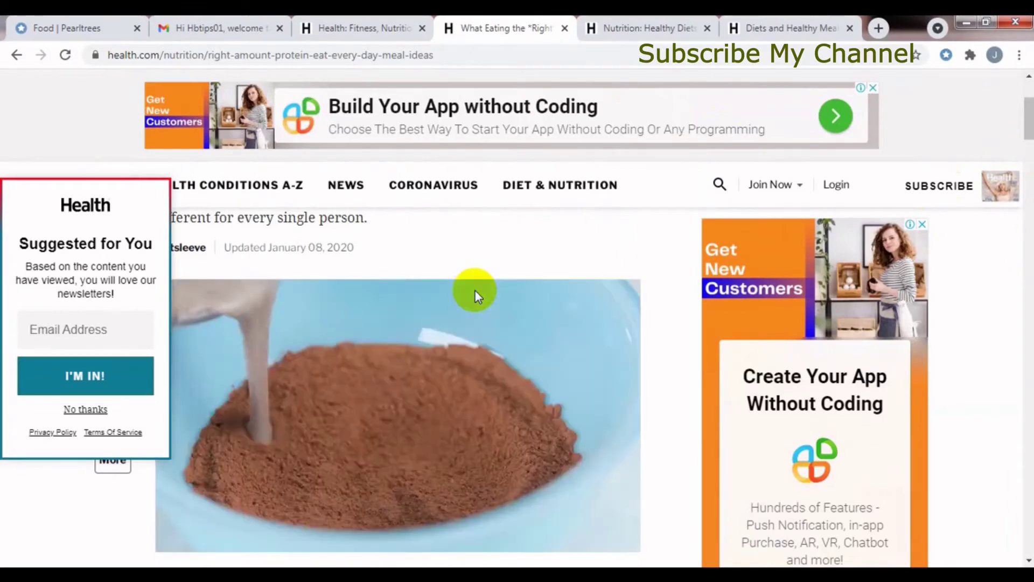
# Copy the protein-amount article's address and return to the Pearltrees Food collection.
pyautogui.click(353, 54)
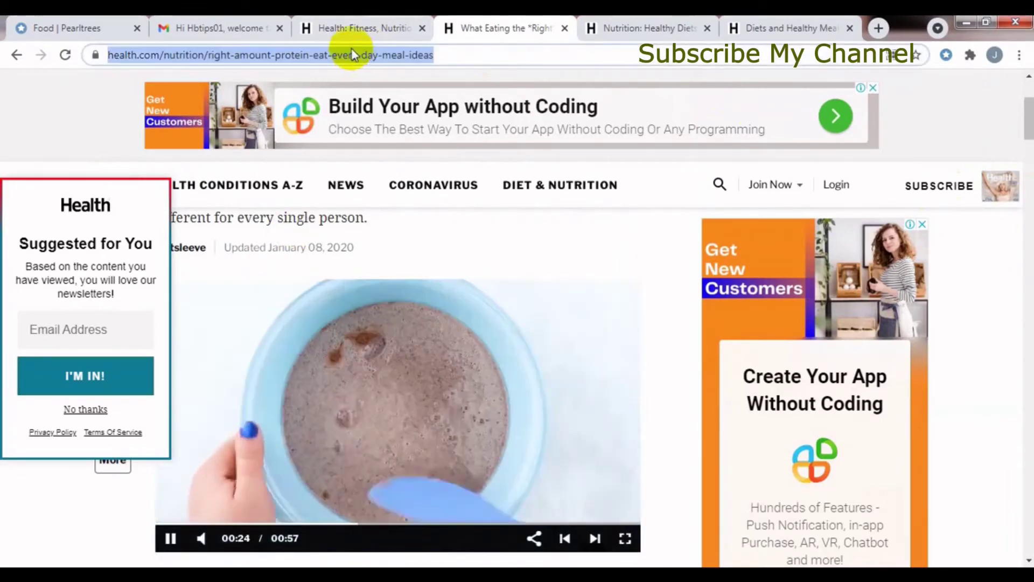
pyautogui.rightClick(353, 55)
pyautogui.click(422, 106)
pyautogui.click(59, 27)
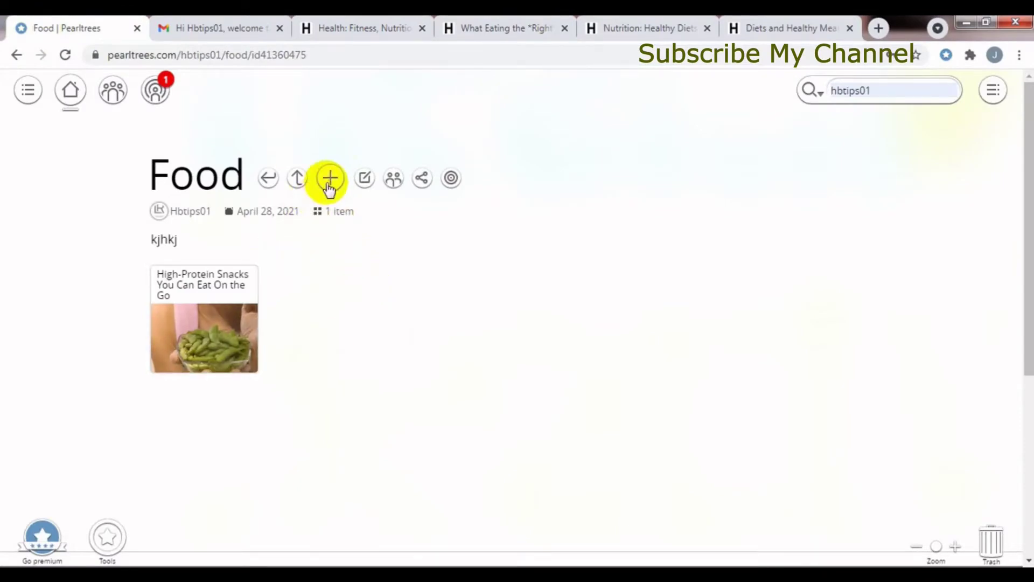
# Add the copied protein-amount article URL to Food as a second web page pearl.
pyautogui.click(329, 180)
pyautogui.click(477, 115)
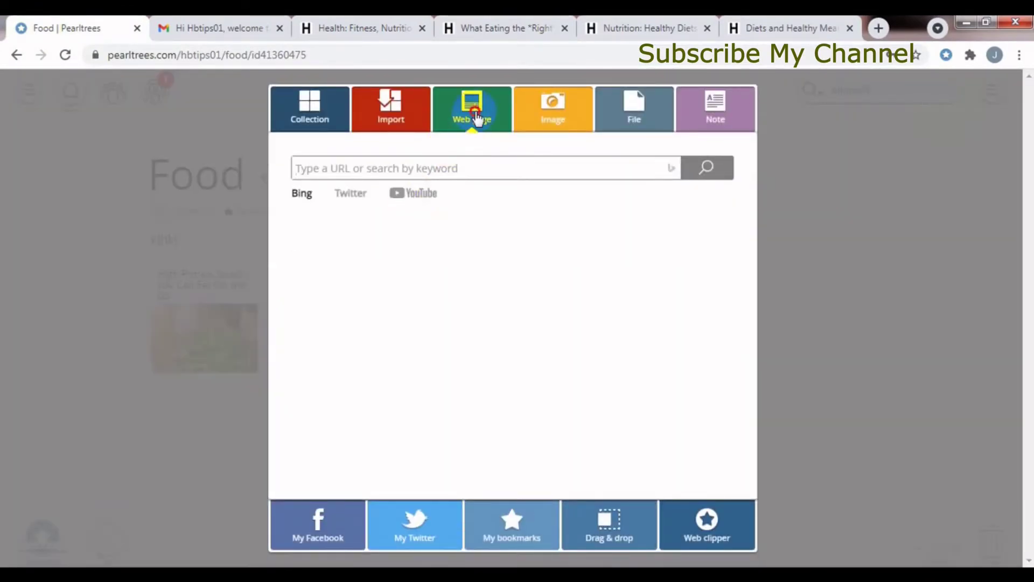
pyautogui.hotkey('ctrl', 'v')
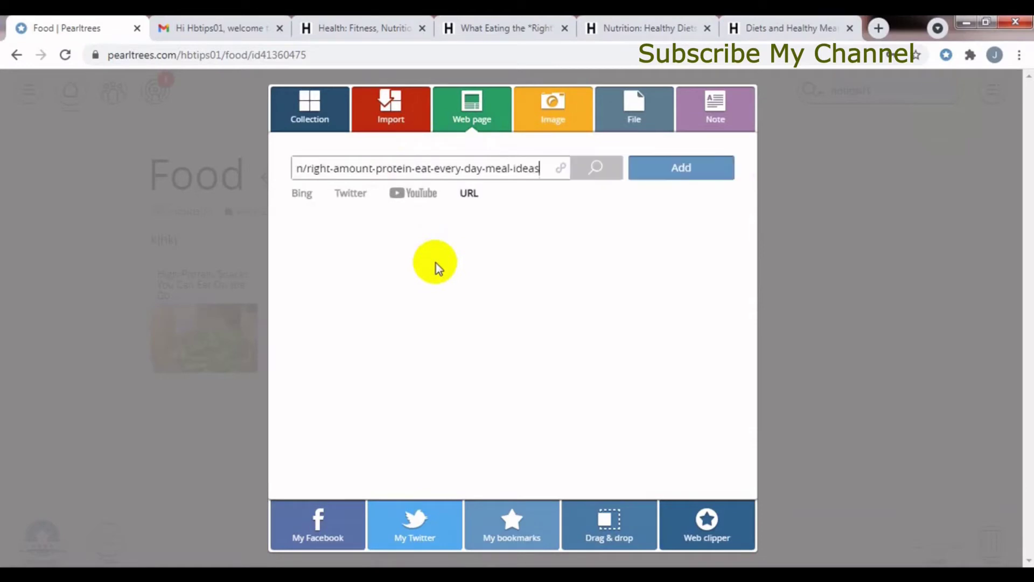
pyautogui.click(683, 171)
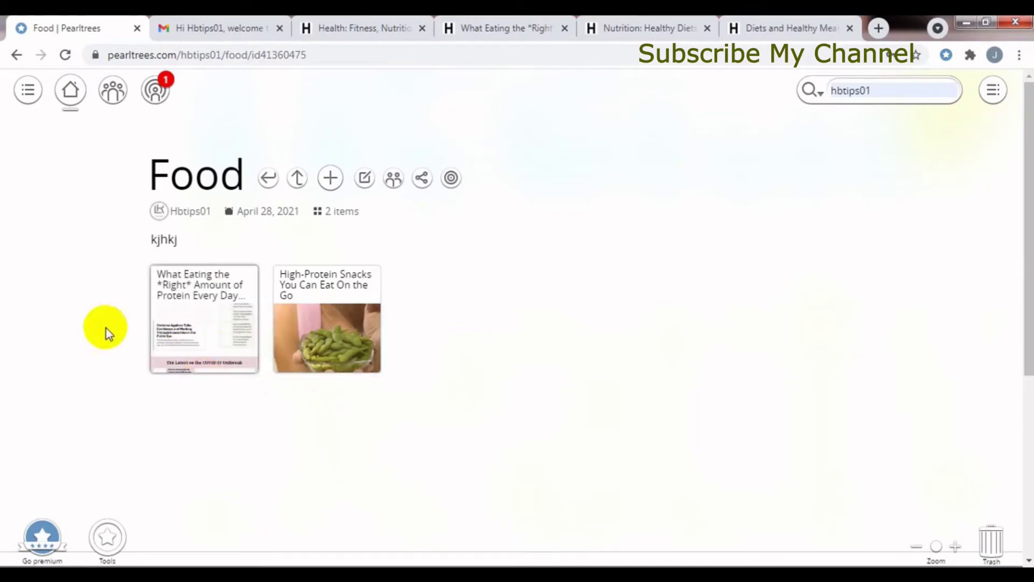
pyautogui.click(317, 353)
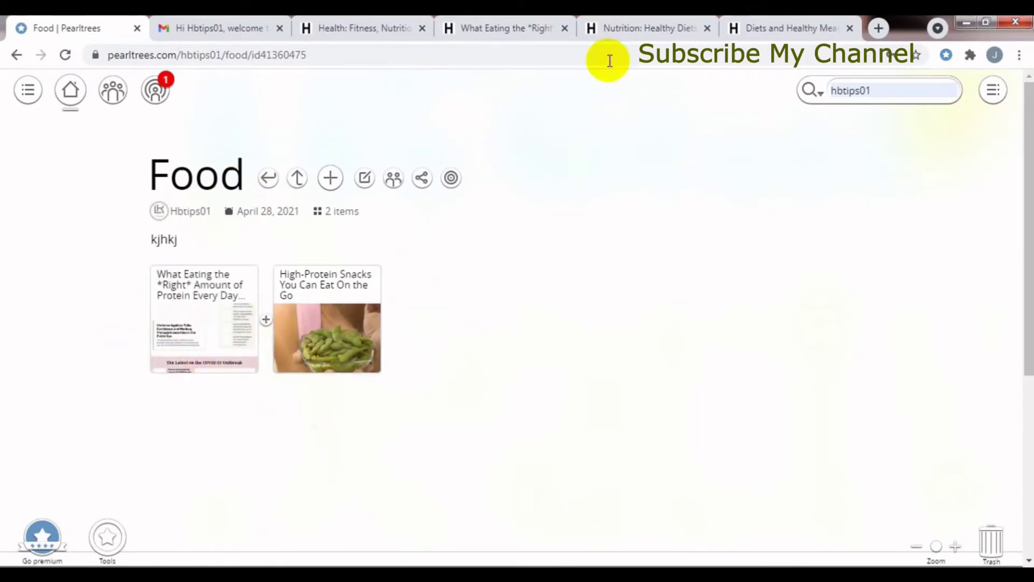
pyautogui.click(517, 33)
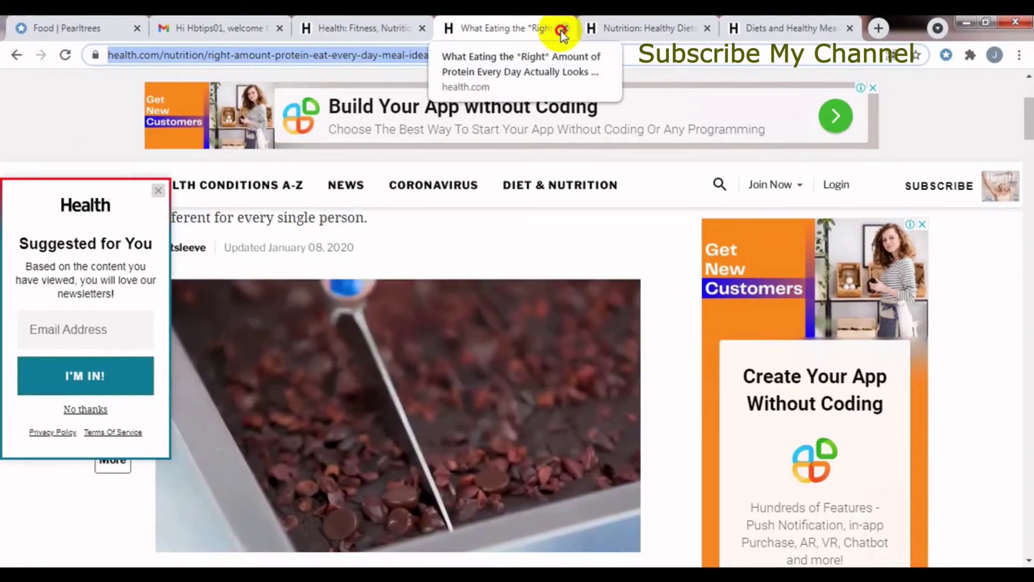
# Close the protein article tab and open '7 Health Benefits of Cherries', dismissing the save-article overlay.
pyautogui.click(561, 30)
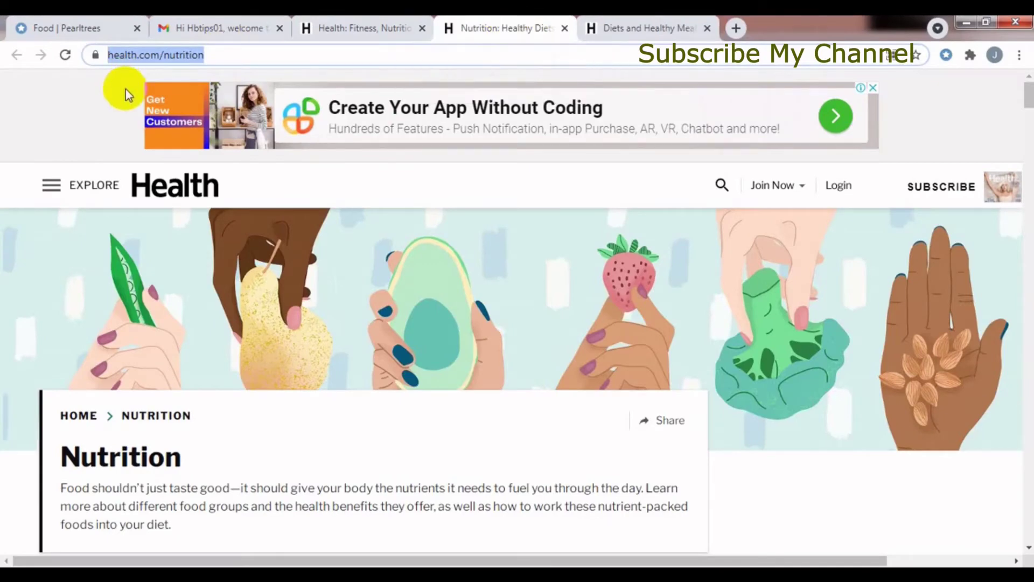
pyautogui.click(58, 116)
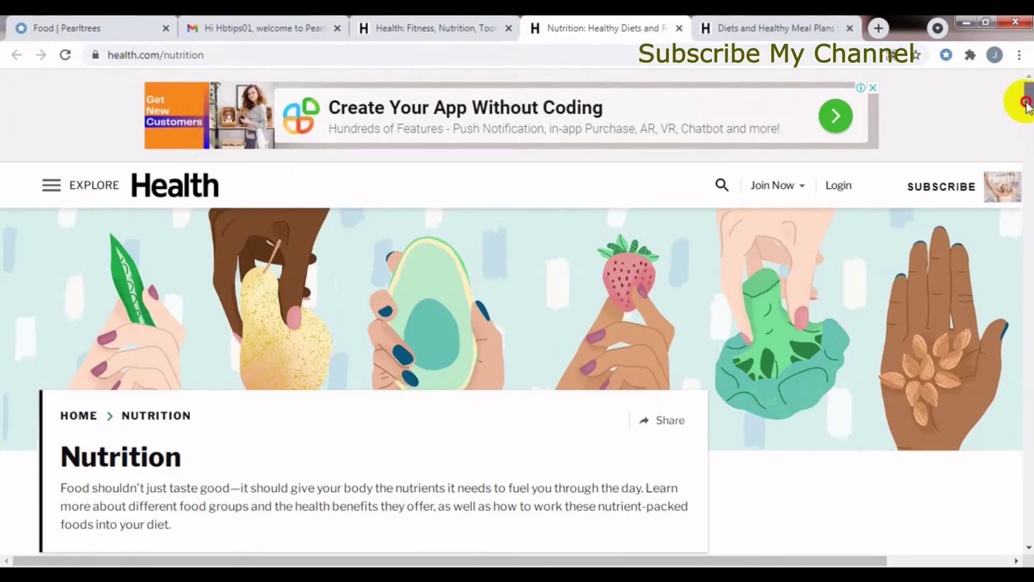
pyautogui.moveTo(1026, 102); pyautogui.dragTo(1007, 173)
pyautogui.click(225, 323)
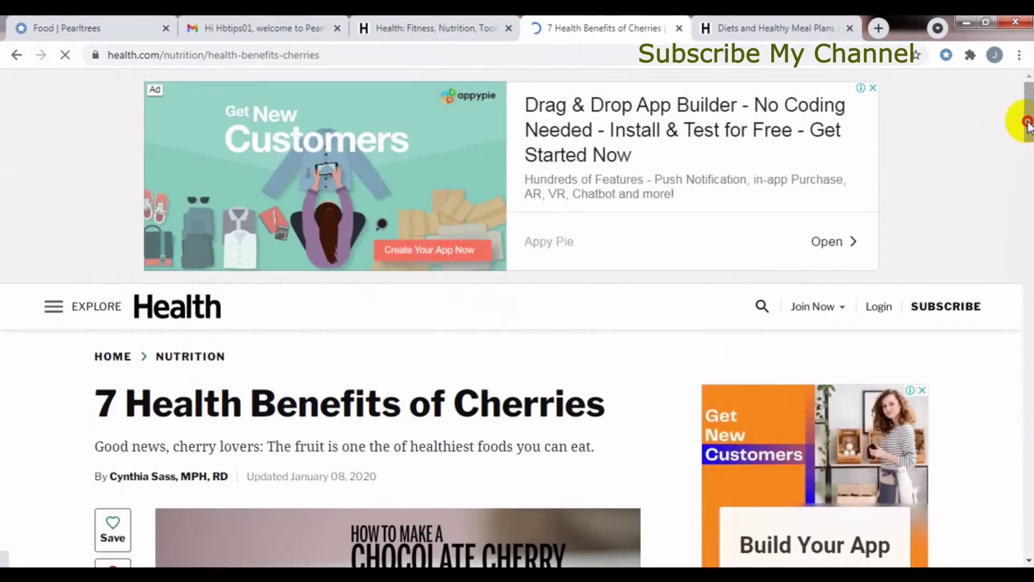
pyautogui.moveTo(1016, 120); pyautogui.dragTo(1026, 163)
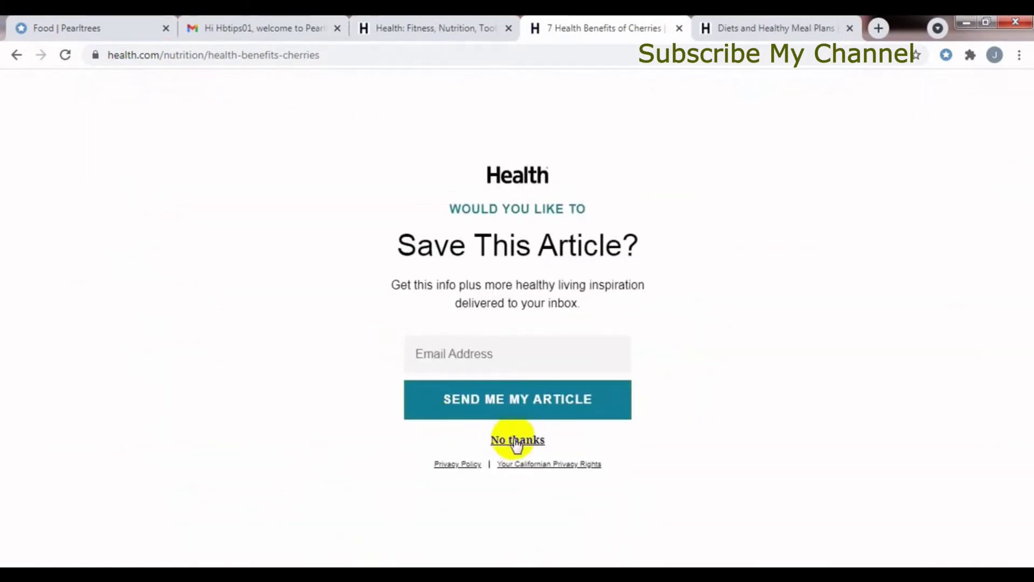
pyautogui.click(516, 441)
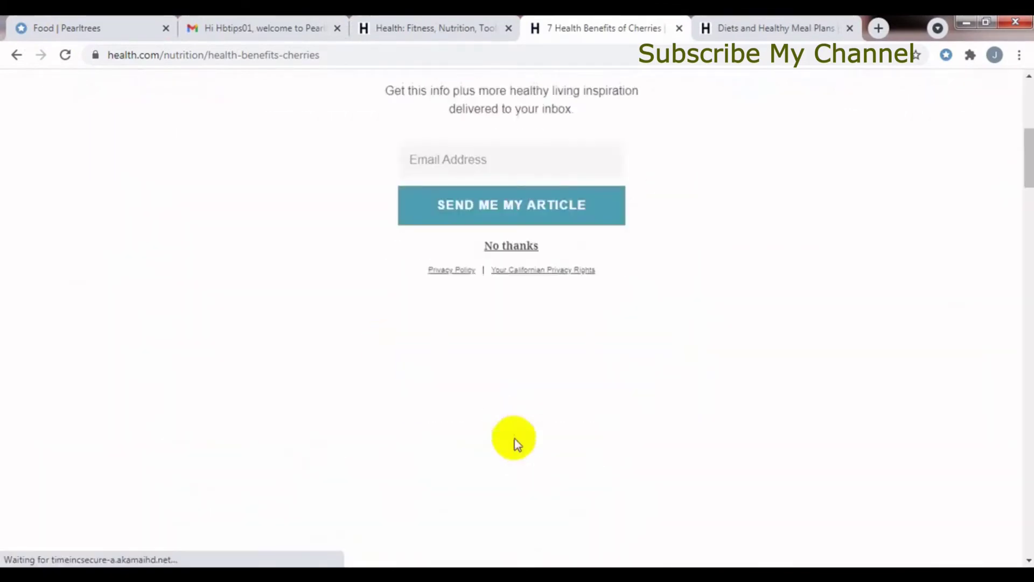
pyautogui.moveTo(1024, 171)
pyautogui.mouseDown()
pyautogui.moveTo(1028, 237)
pyautogui.moveTo(1012, 118)
pyautogui.mouseUp()
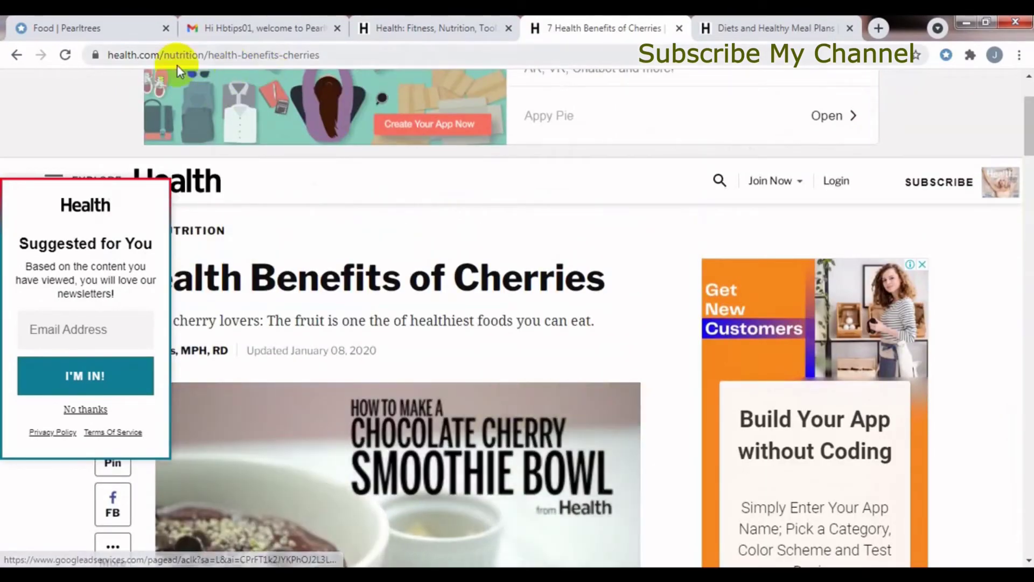
# Copy the cherries article's web address and return to the Pearltrees Food collection.
pyautogui.click(265, 59)
pyautogui.rightClick(265, 54)
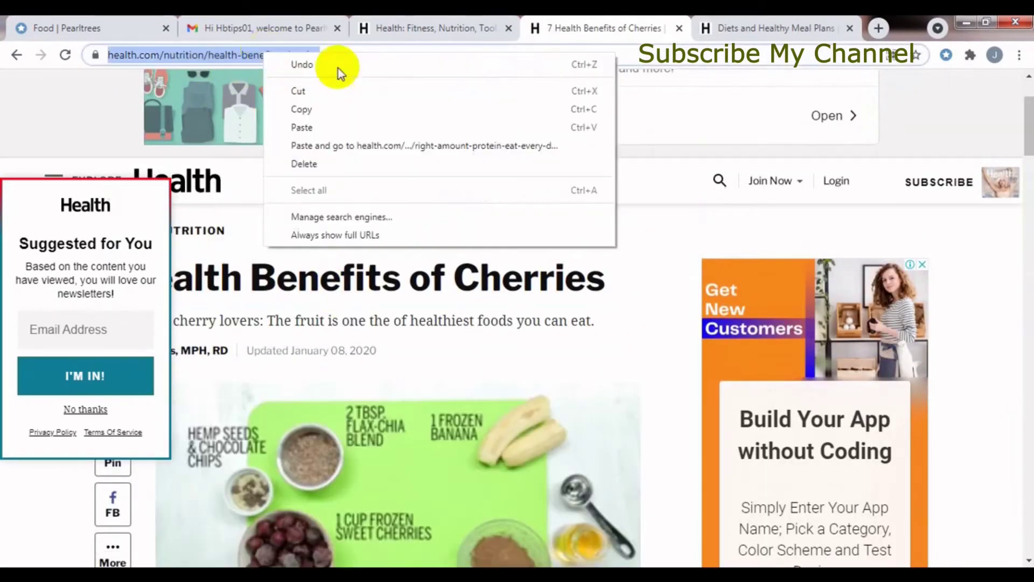
pyautogui.click(347, 107)
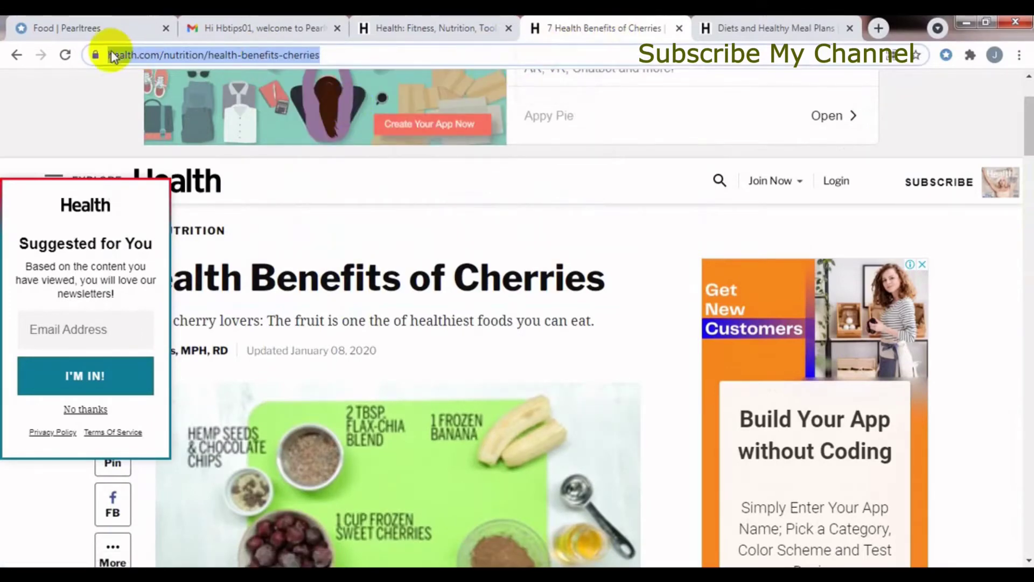
pyautogui.click(67, 27)
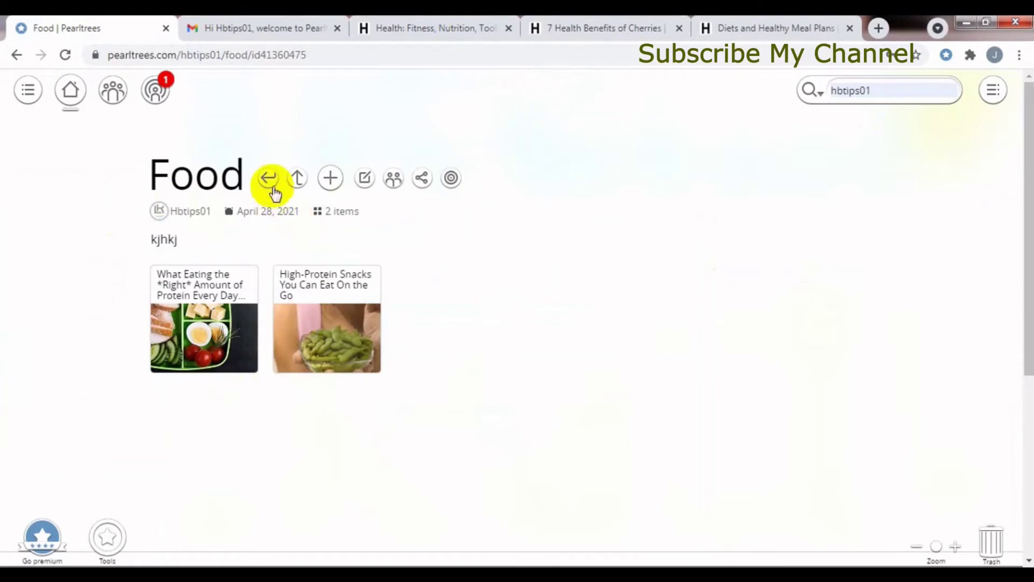
# Move from Food through Diet & Nutrition to the empty Nutrition collection.
pyautogui.click(264, 183)
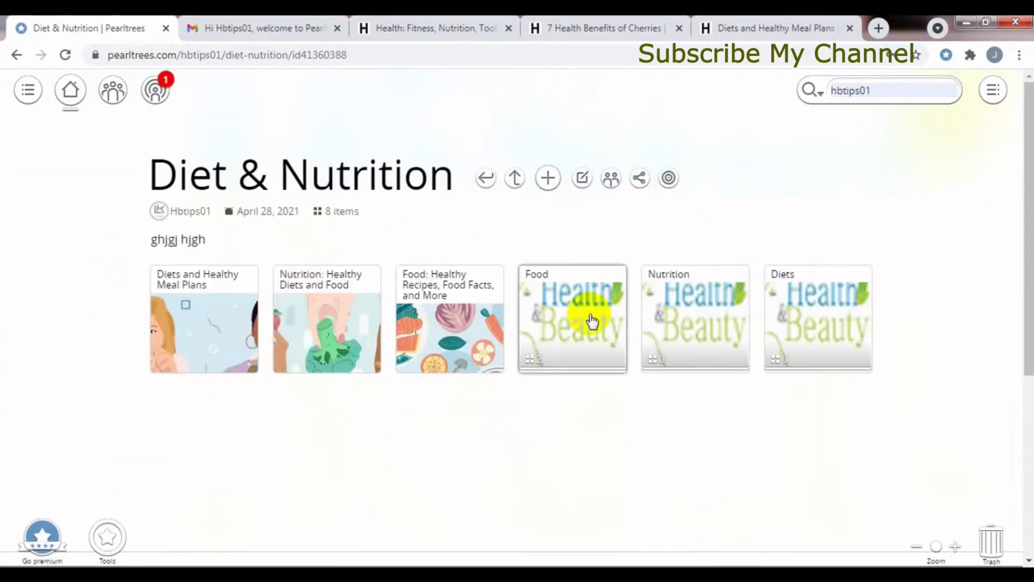
pyautogui.click(559, 323)
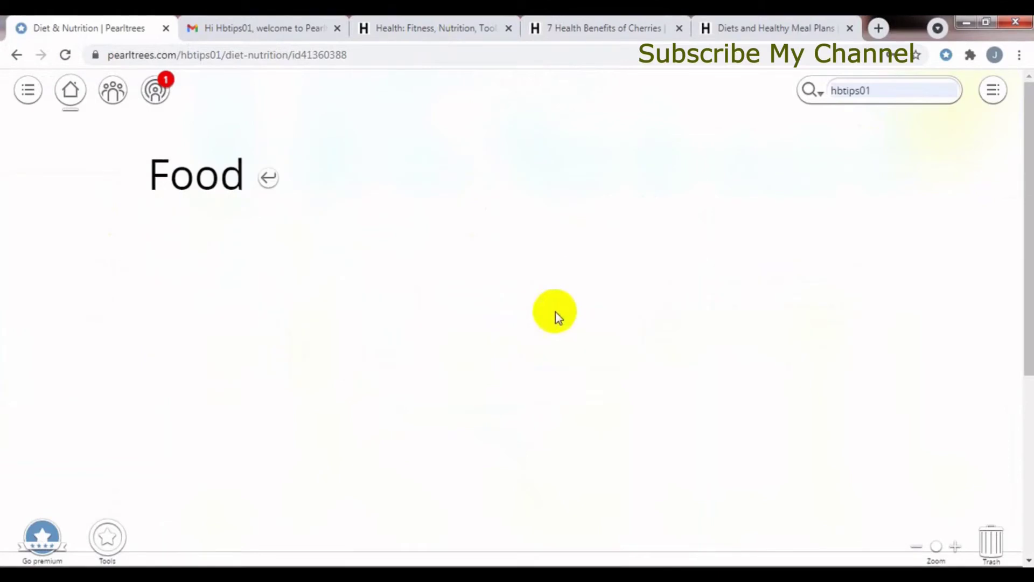
pyautogui.click(267, 182)
pyautogui.click(687, 323)
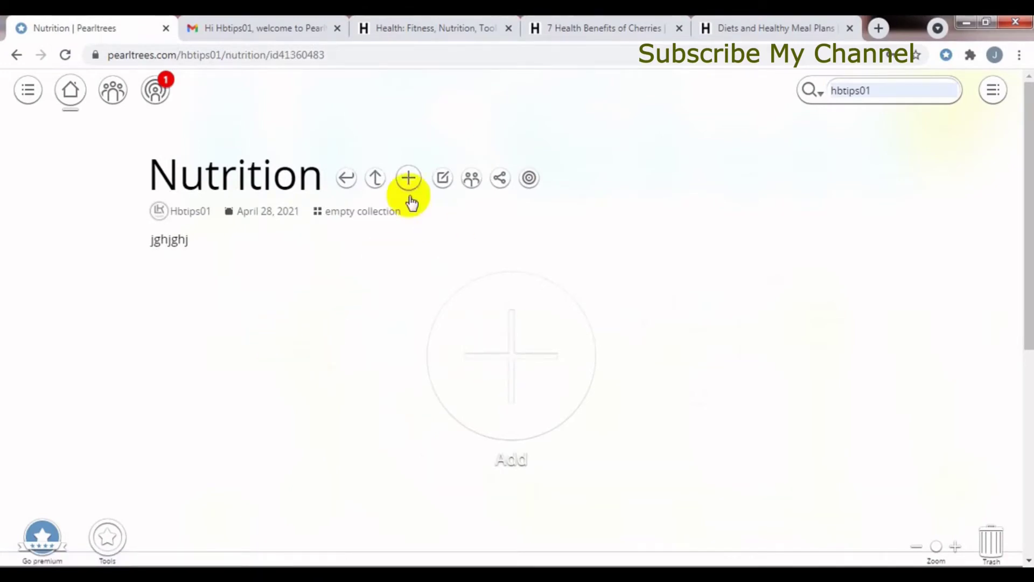
# Paste the cherries article URL and add it as Nutrition's first pearl.
pyautogui.click(506, 345)
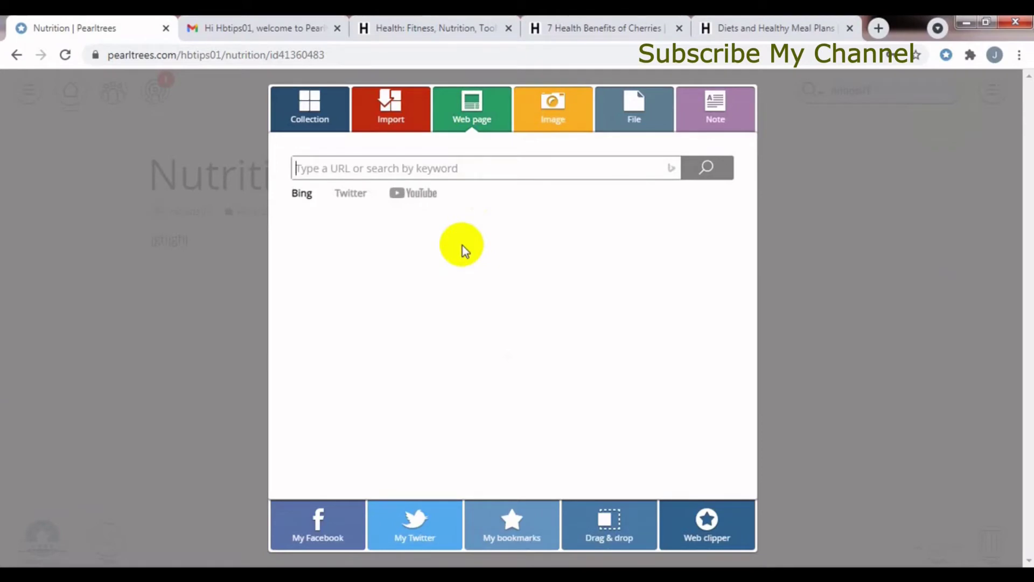
pyautogui.hotkey('ctrl', 'v')
pyautogui.click(710, 174)
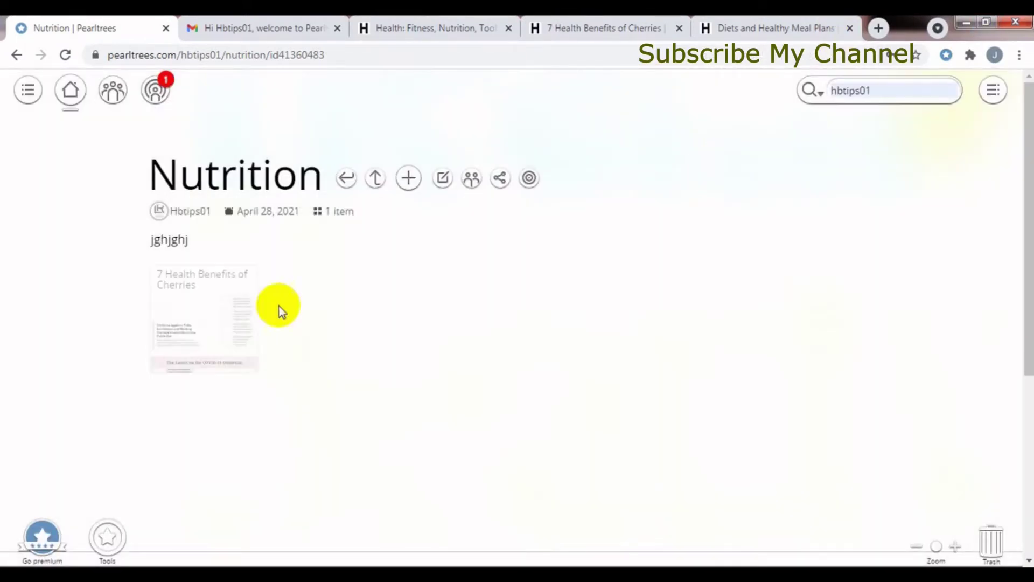
# Return to the health.com nutrition list and open '12 Foods With More Vitamin C Than Oranges'.
pyautogui.click(591, 32)
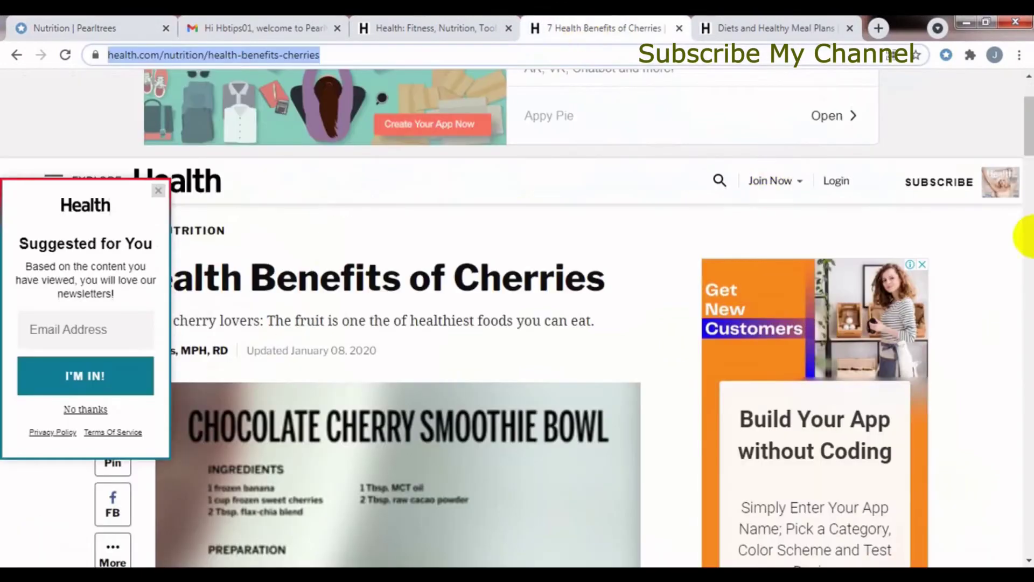
pyautogui.moveTo(1029, 144); pyautogui.dragTo(1027, 154)
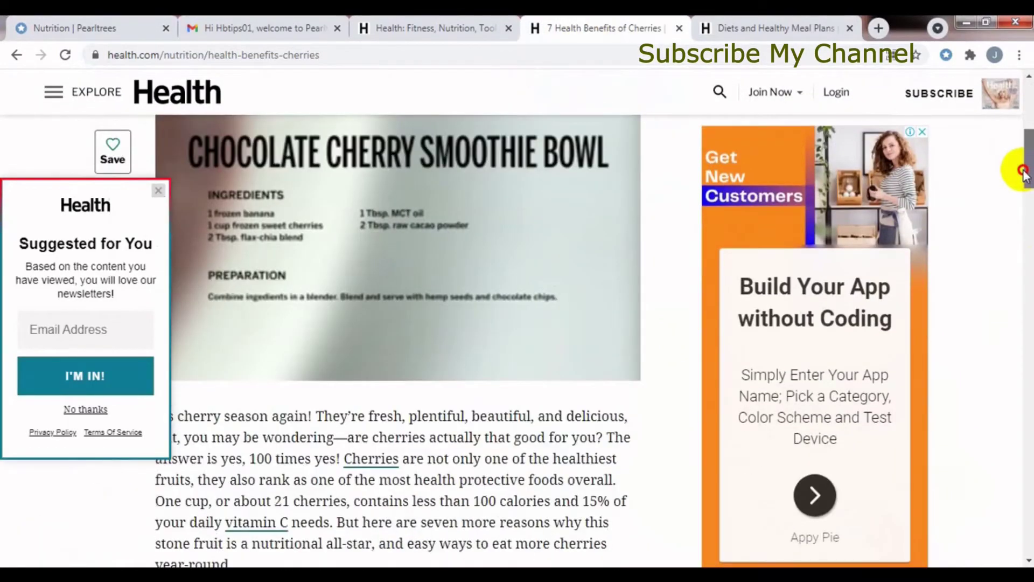
pyautogui.click(16, 56)
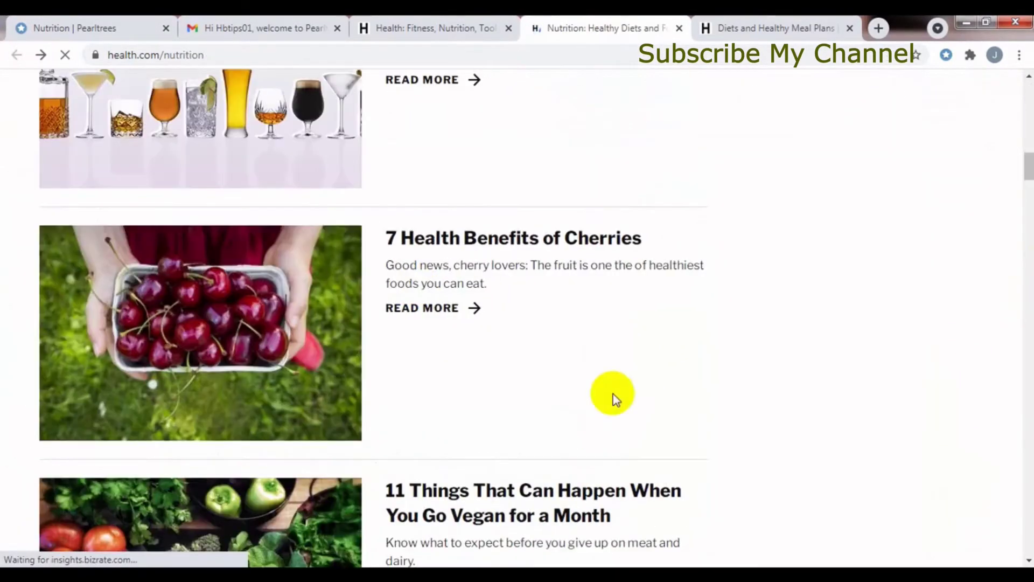
pyautogui.moveTo(1026, 169); pyautogui.dragTo(1026, 194)
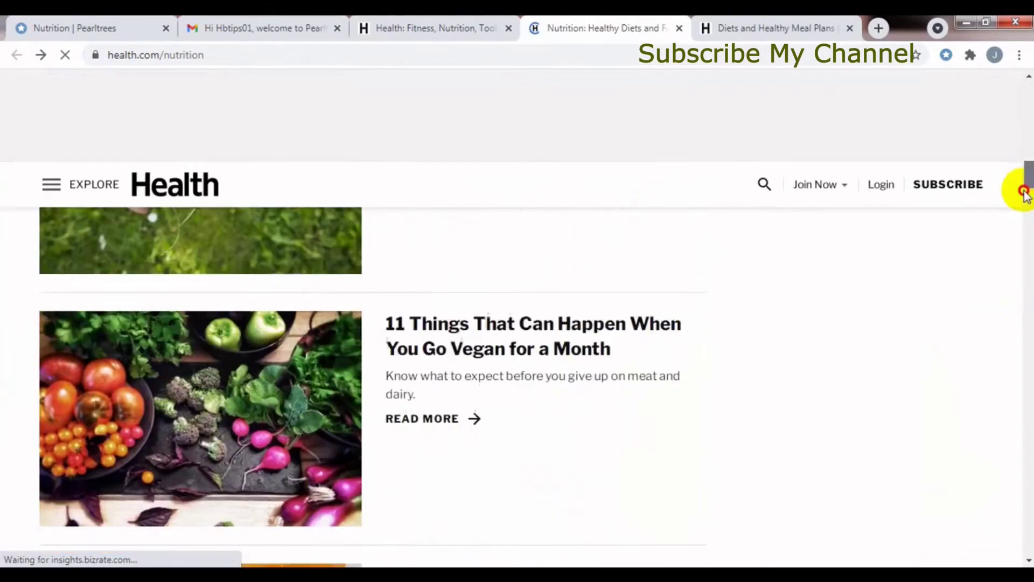
pyautogui.scroll(-3, 108, 434)
pyautogui.click(170, 461)
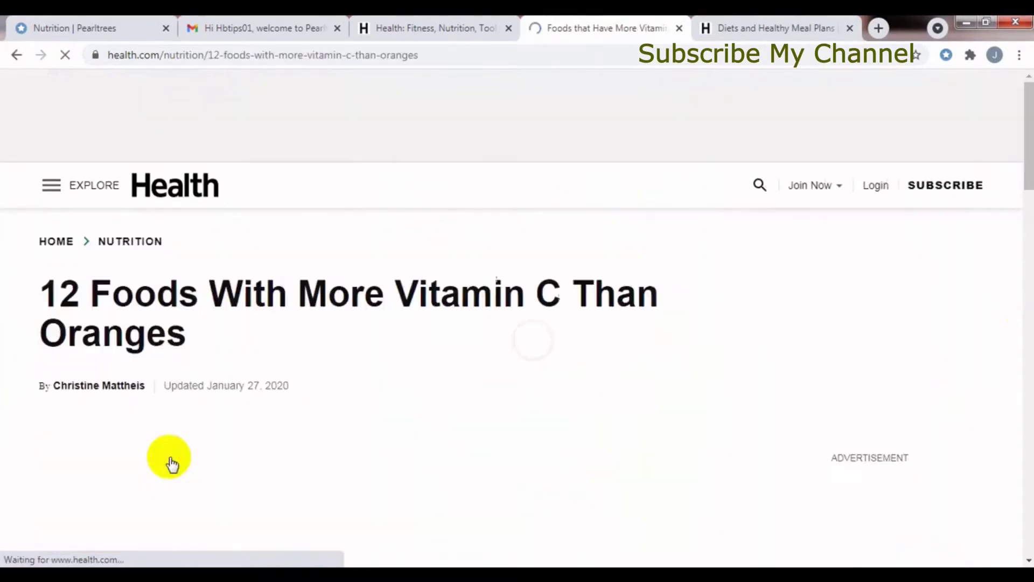
# Copy the vitamin C article's address and start adding a web page to Nutrition.
pyautogui.rightClick(203, 56)
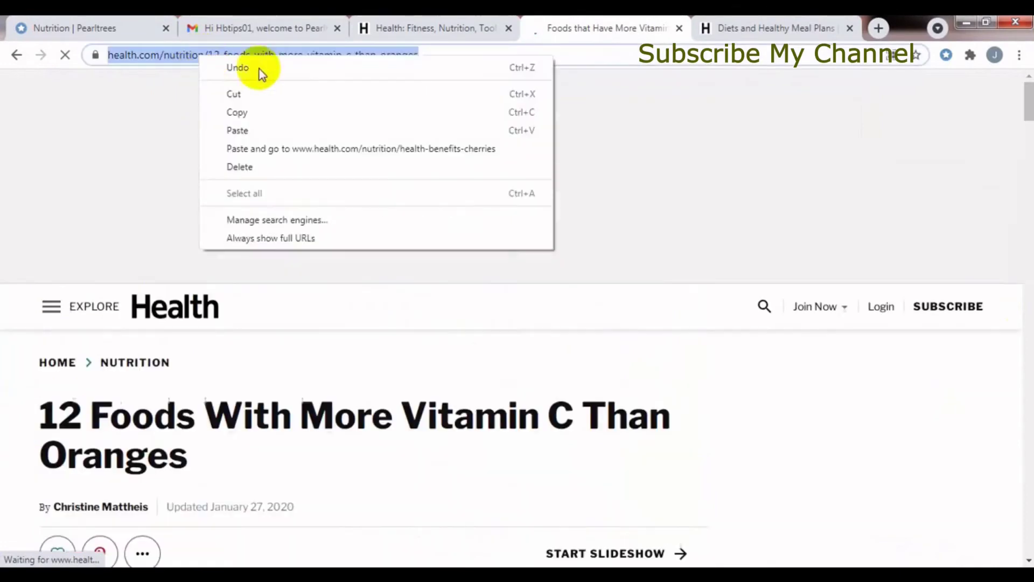
pyautogui.click(261, 113)
pyautogui.click(87, 28)
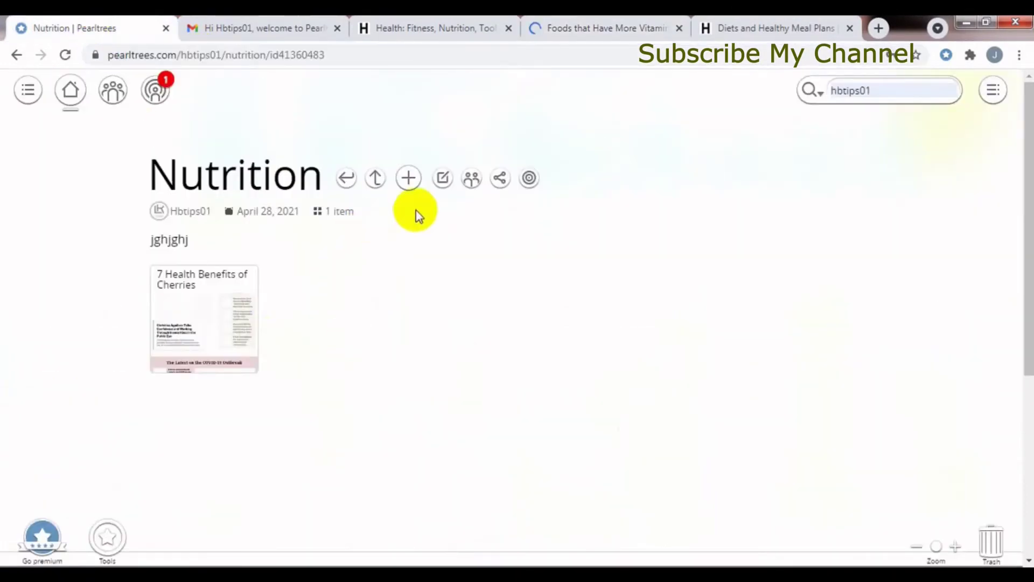
pyautogui.click(408, 180)
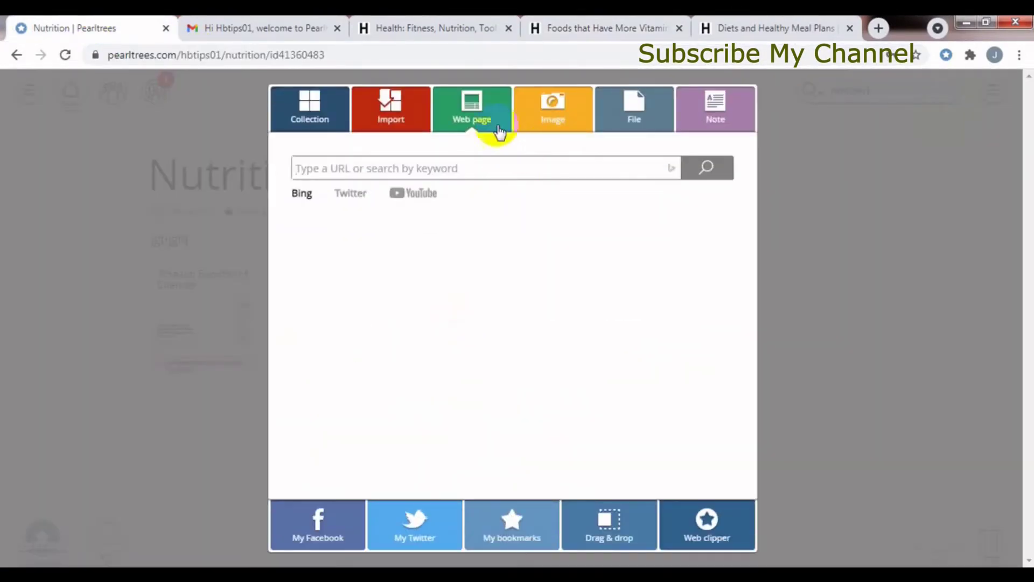
# Paste the vitamin C URL into Nutrition as a second pearl, then bring up the Diets page.
pyautogui.hotkey('ctrl', 'v')
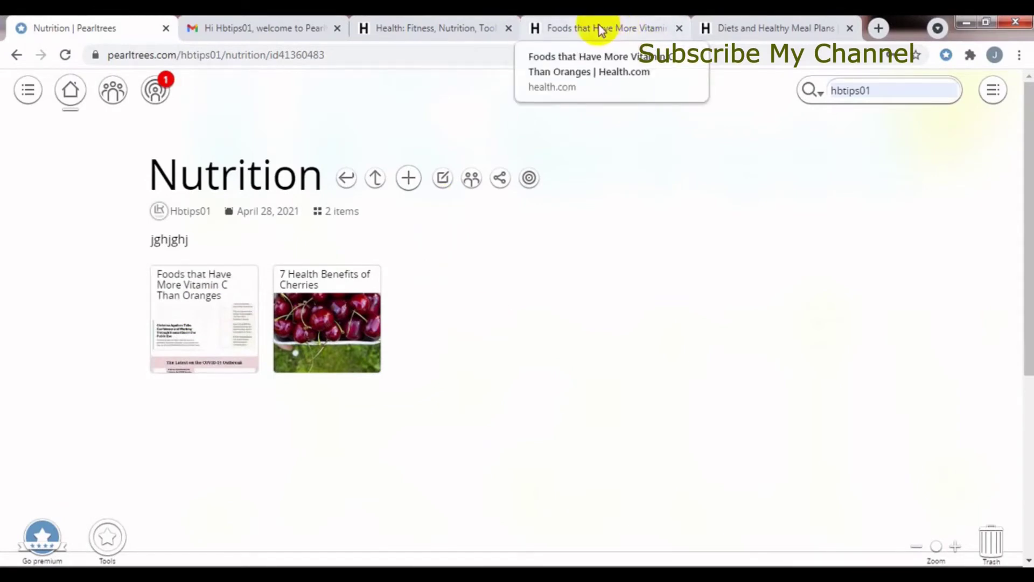
pyautogui.click(628, 29)
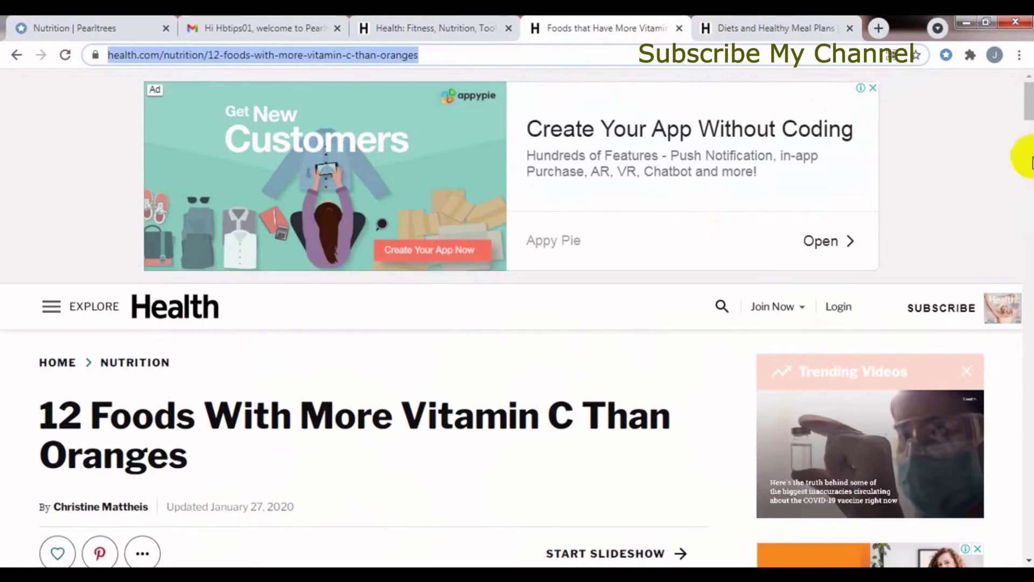
pyautogui.moveTo(1023, 103); pyautogui.dragTo(518, 46)
pyautogui.click(16, 56)
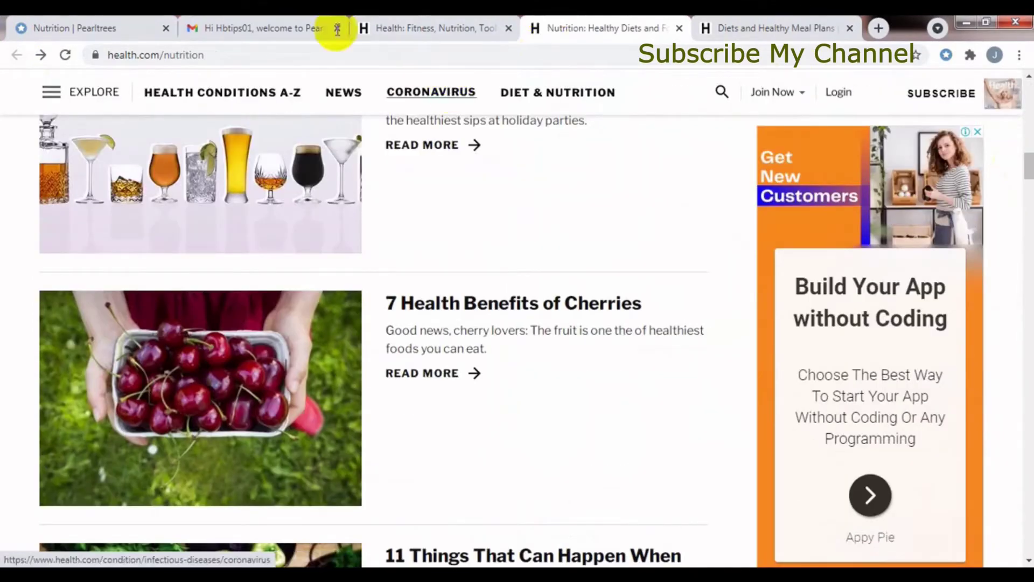
pyautogui.click(54, 28)
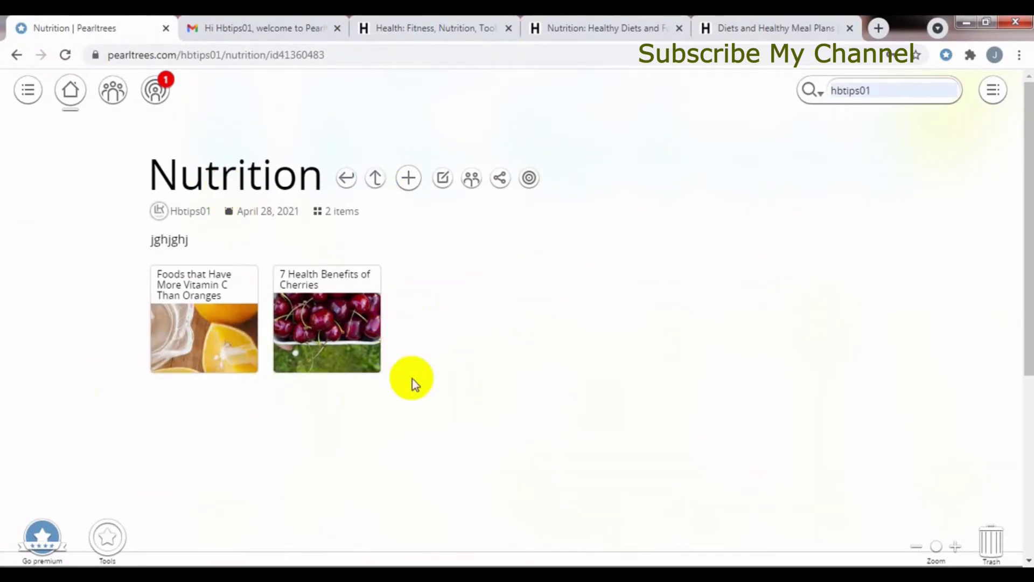
pyautogui.click(735, 32)
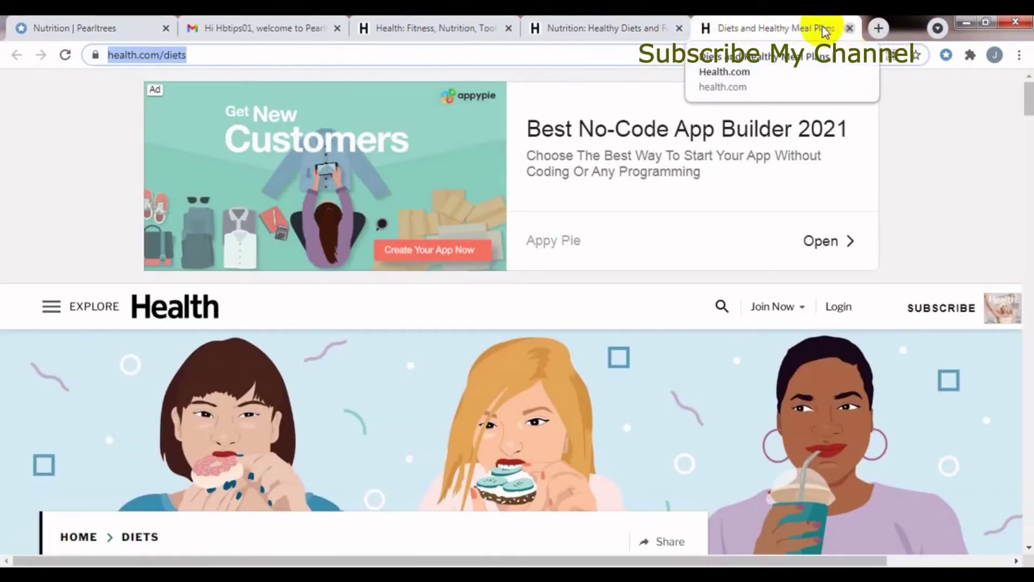
# Close the Diets and nutrition-list tabs, browse health.com's Beauty categories, then return to Nutrition in Pearltrees.
pyautogui.click(850, 29)
pyautogui.middleClick(560, 23)
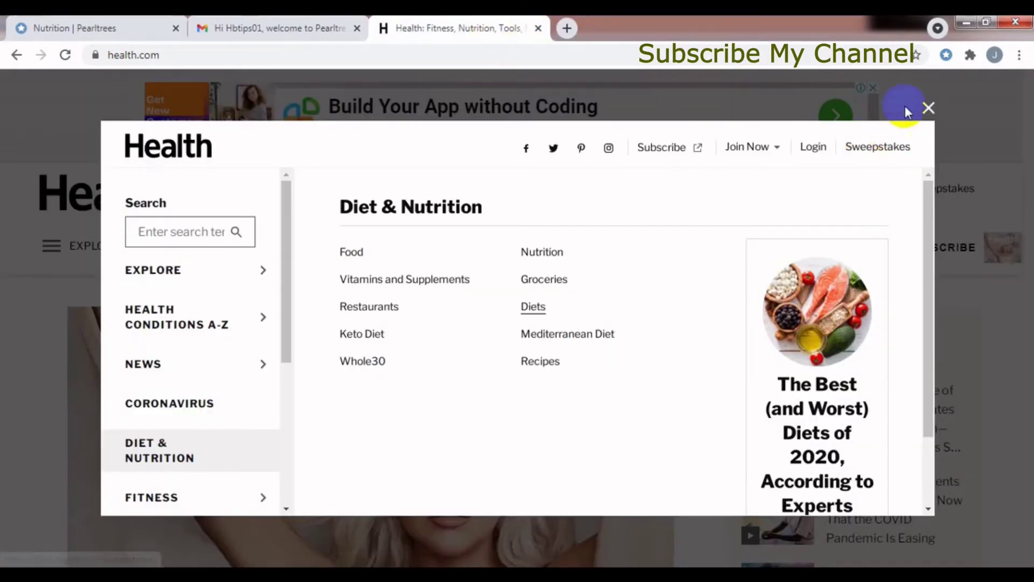
pyautogui.click(928, 103)
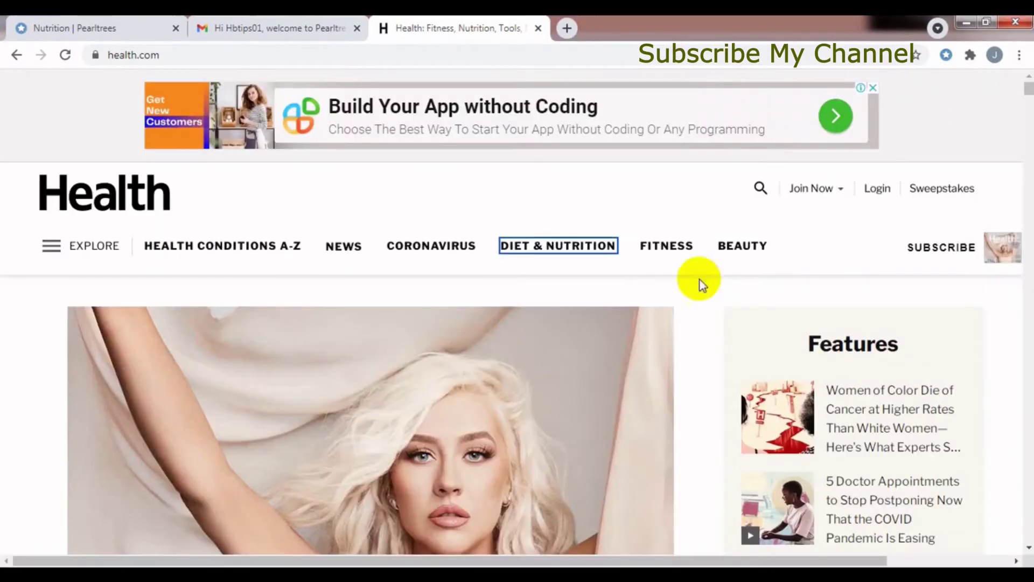
pyautogui.click(736, 251)
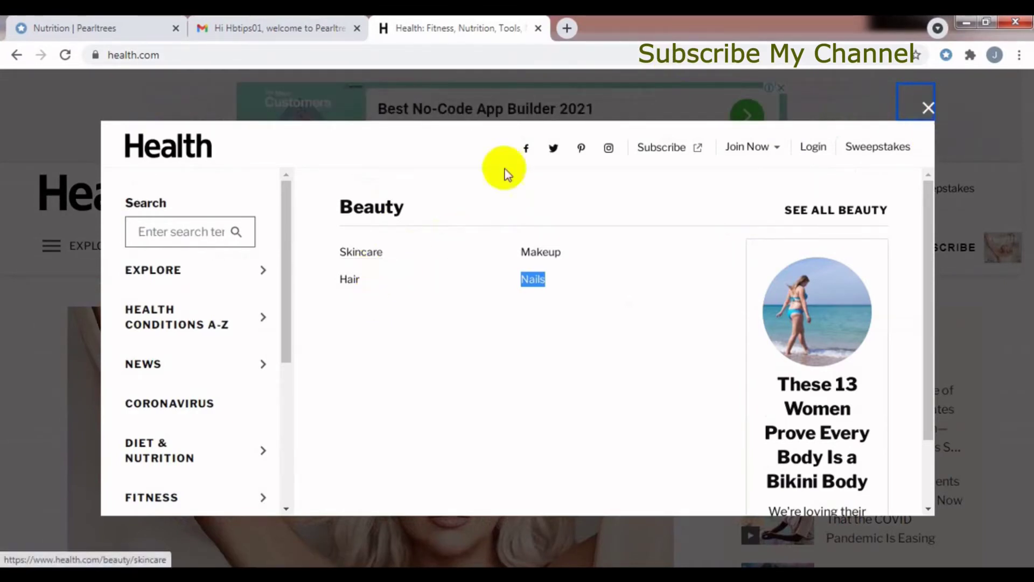
pyautogui.click(928, 109)
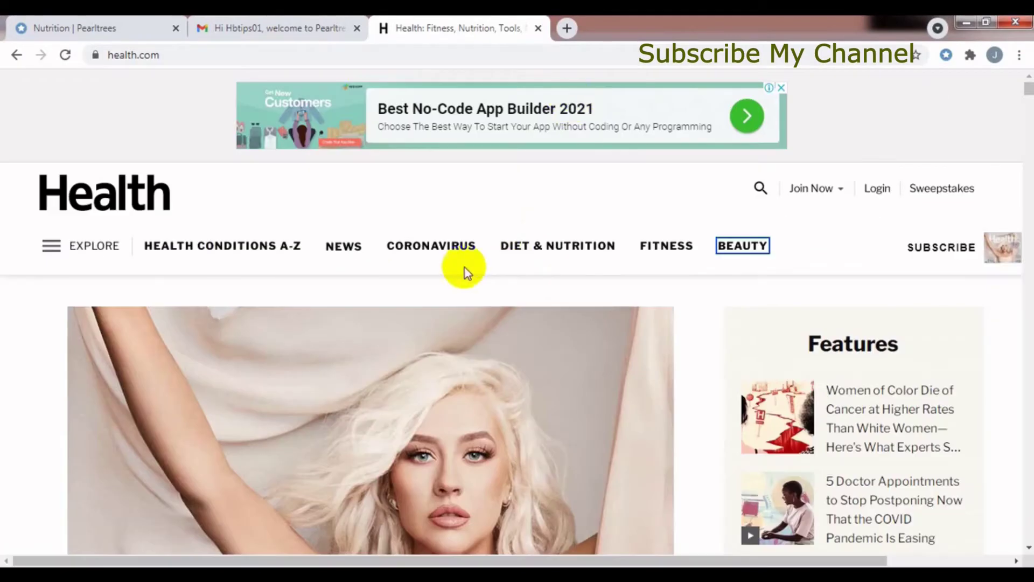
pyautogui.click(121, 39)
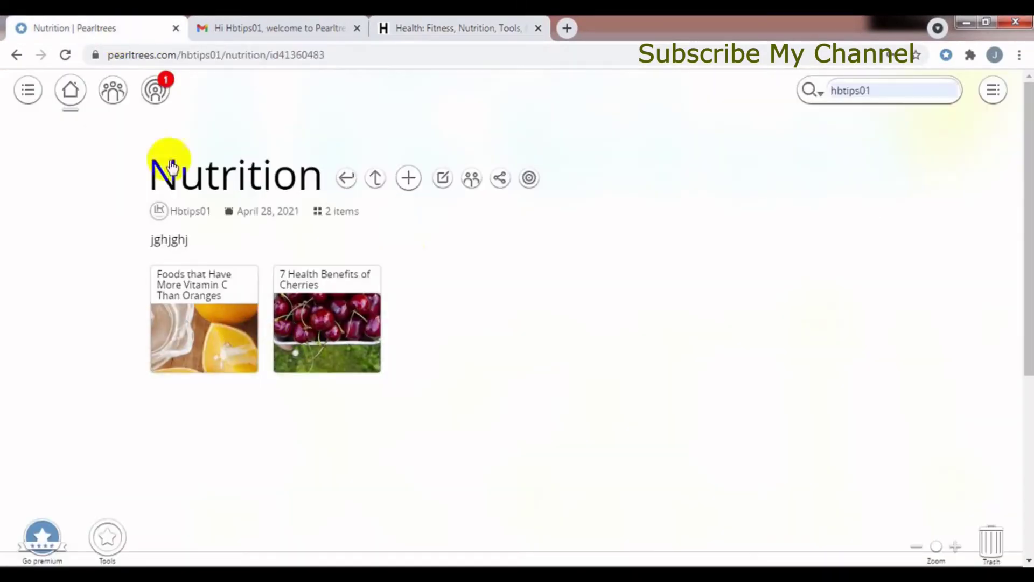
# Climb from Nutrition to the account's top level and open Beauty Tips, then Beauty.
pyautogui.click(346, 179)
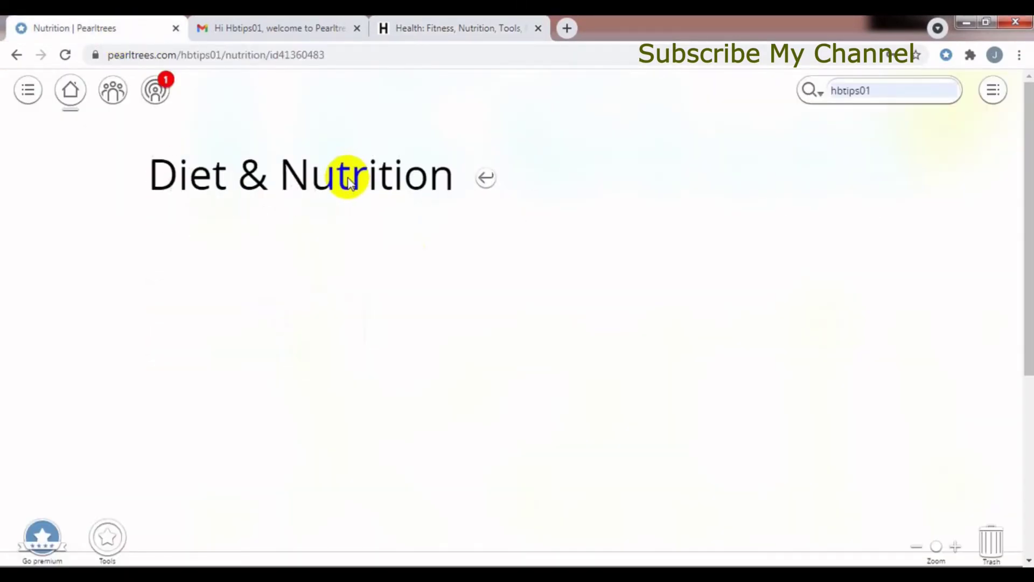
pyautogui.click(485, 177)
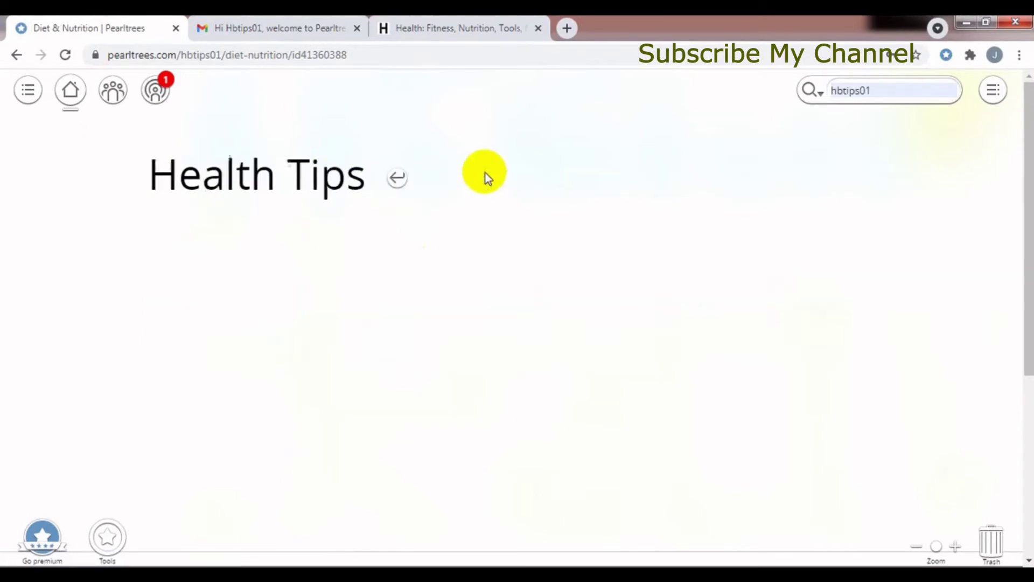
pyautogui.click(397, 178)
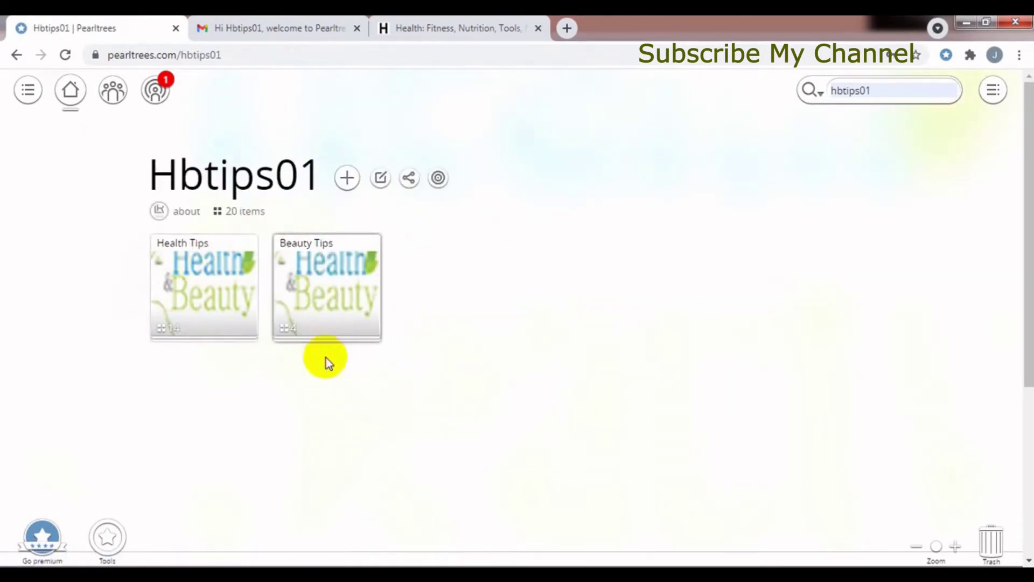
pyautogui.click(341, 279)
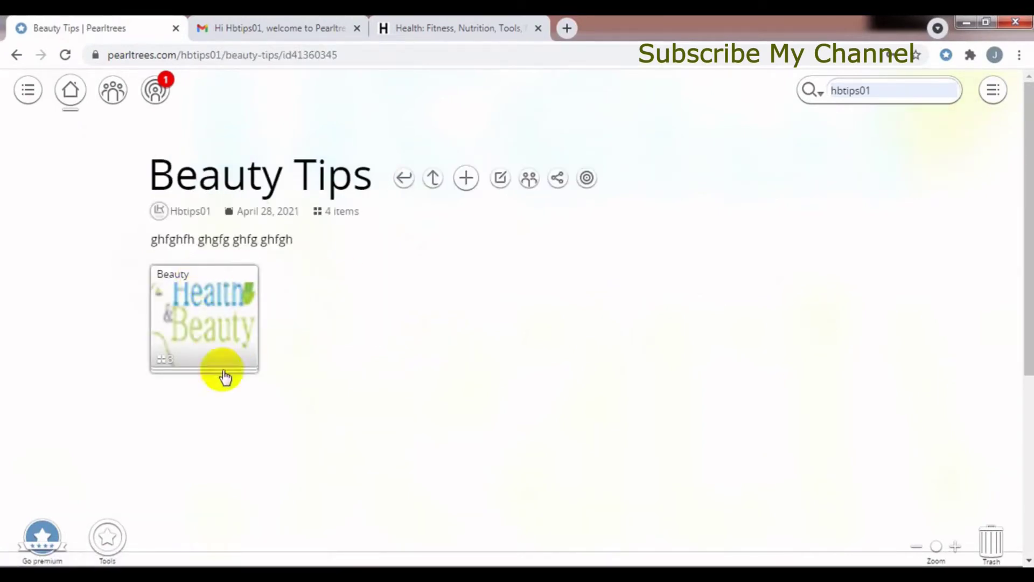
pyautogui.click(198, 322)
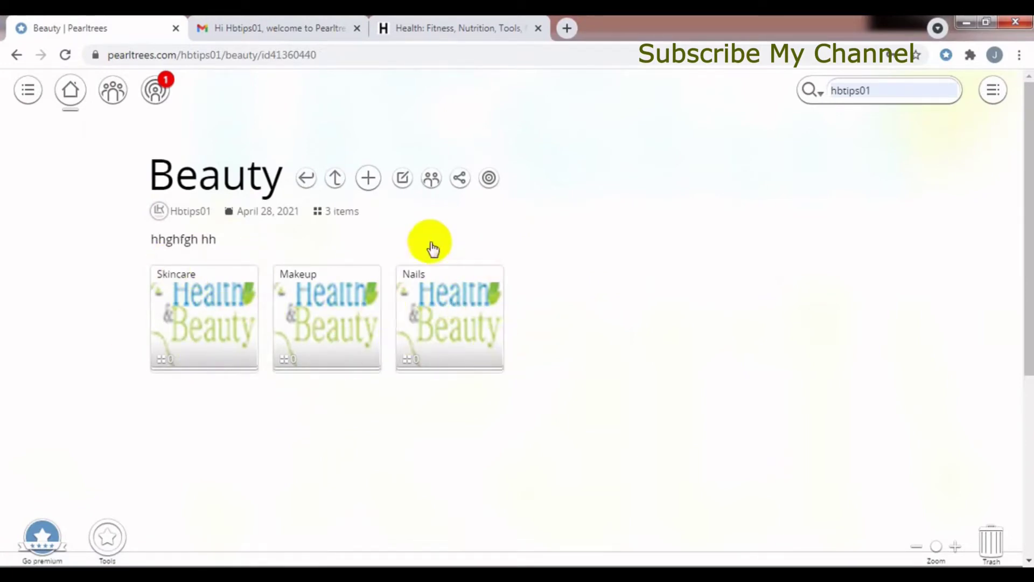
# Back out to Beauty Tips, cancel an accidental title edit, and reopen the Beauty collection.
pyautogui.click(305, 182)
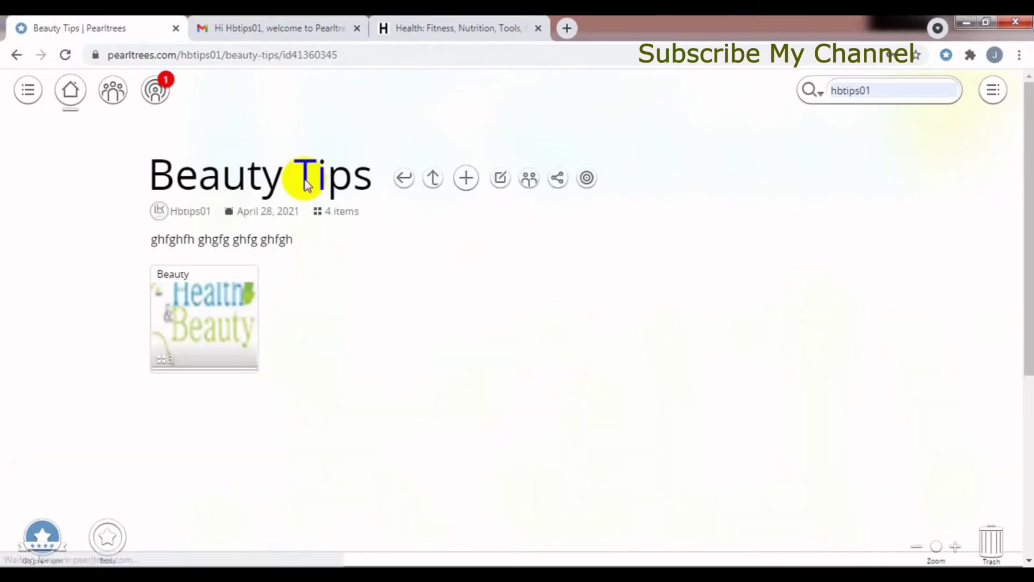
pyautogui.click(307, 179)
pyautogui.click(701, 167)
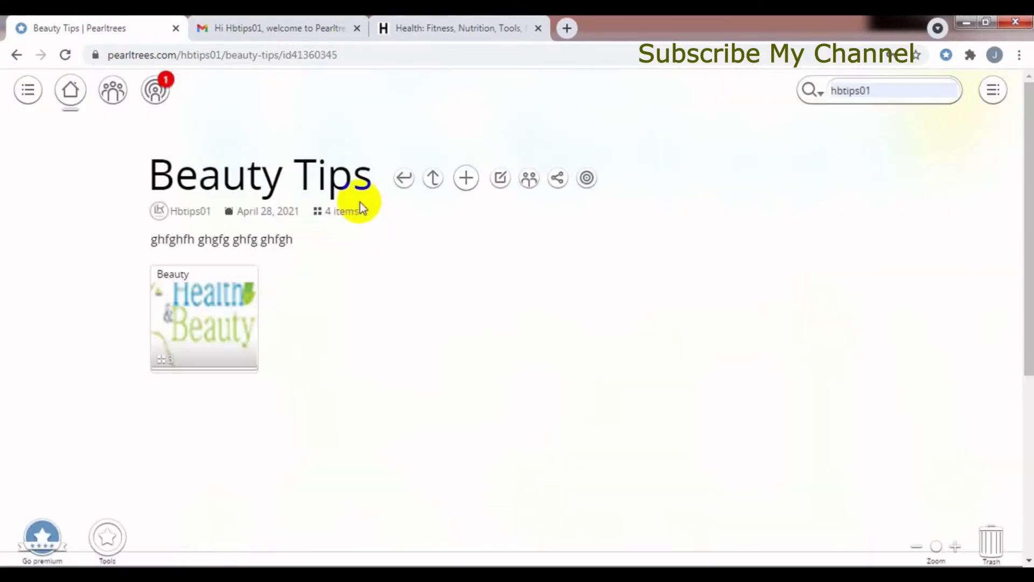
pyautogui.click(406, 184)
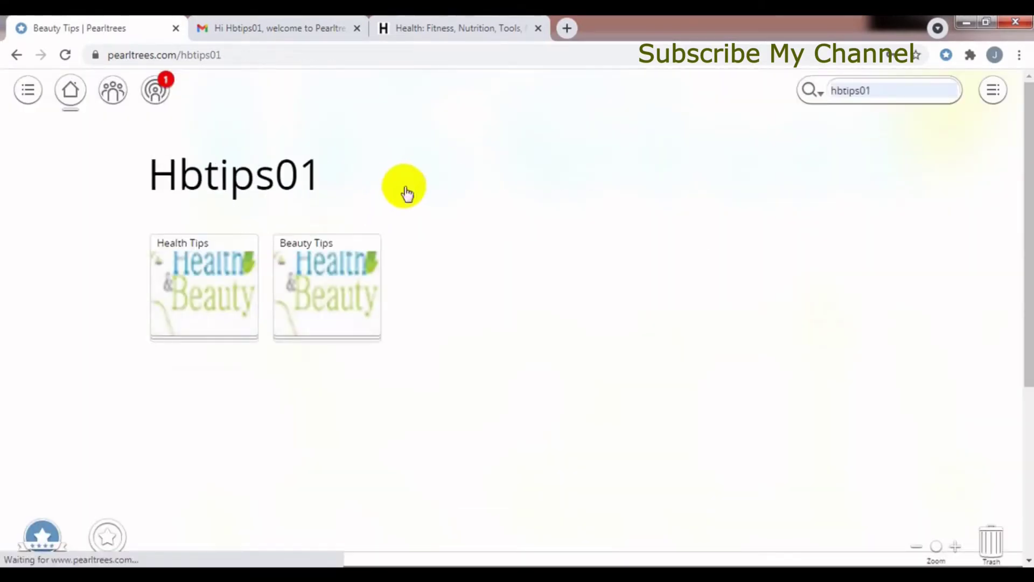
pyautogui.click(338, 287)
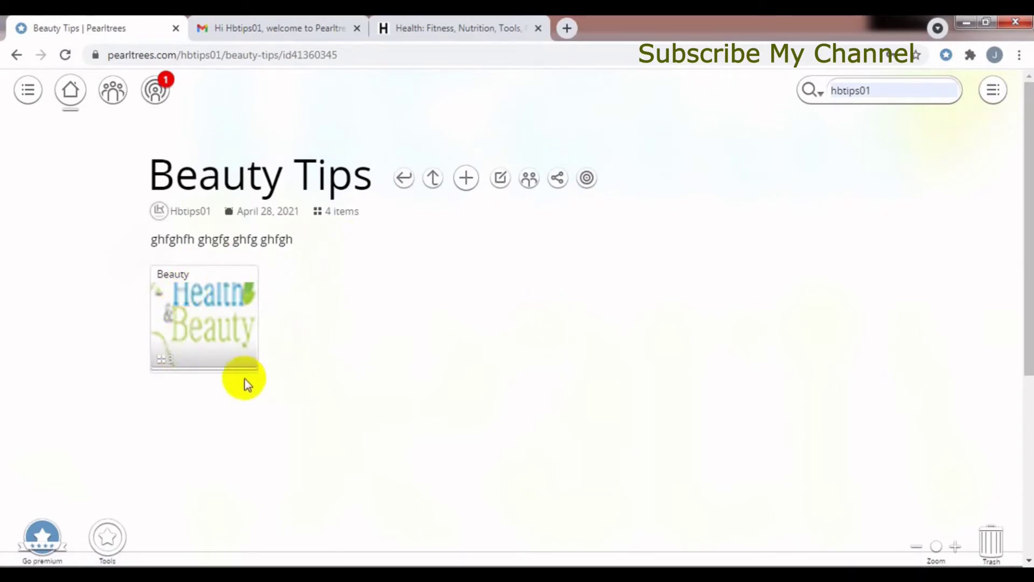
pyautogui.click(227, 326)
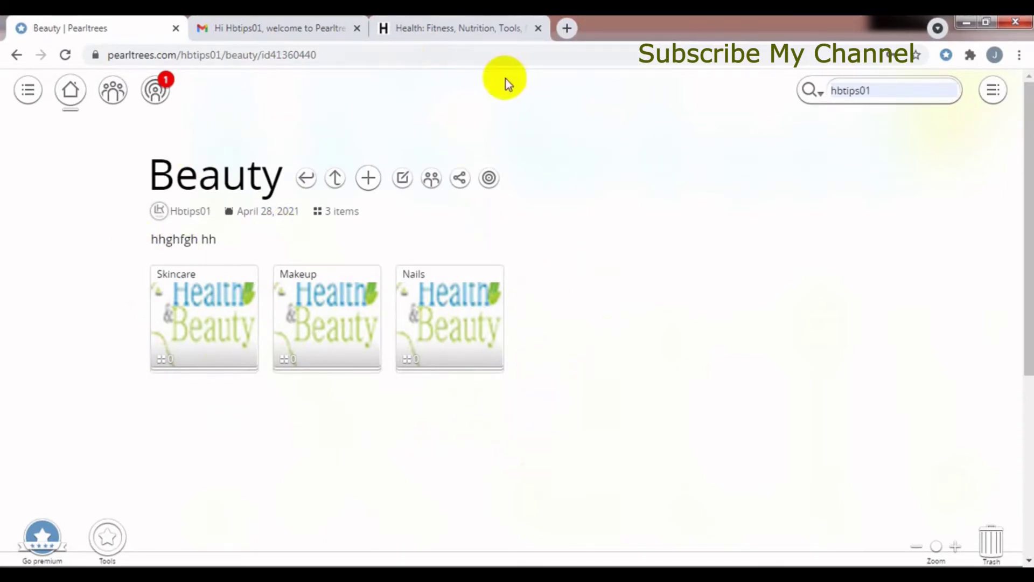
# On Health.com, open the Beauty menu's Skincare, Makeup and Nails pages in new tabs.
pyautogui.click(469, 33)
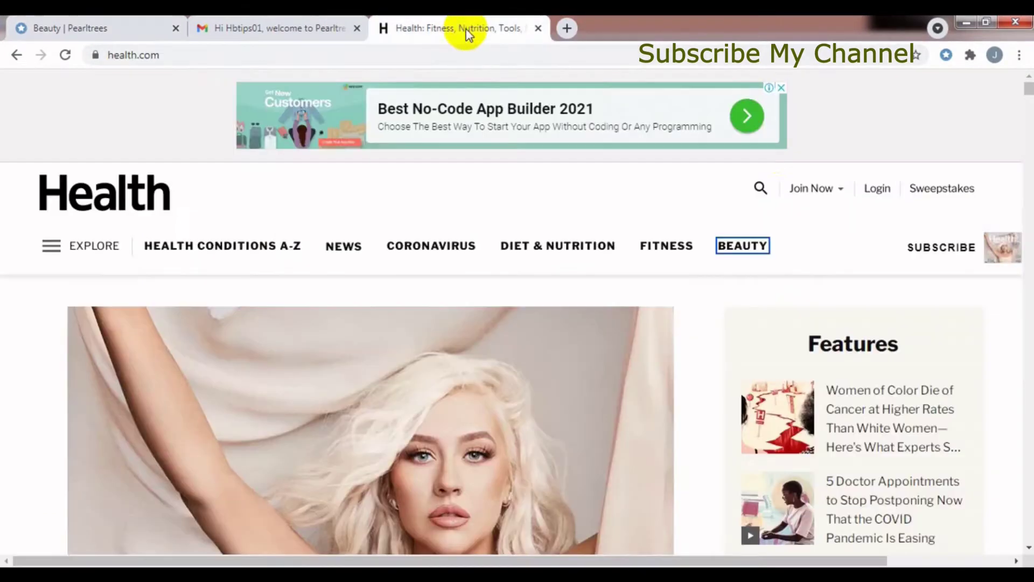
pyautogui.click(743, 247)
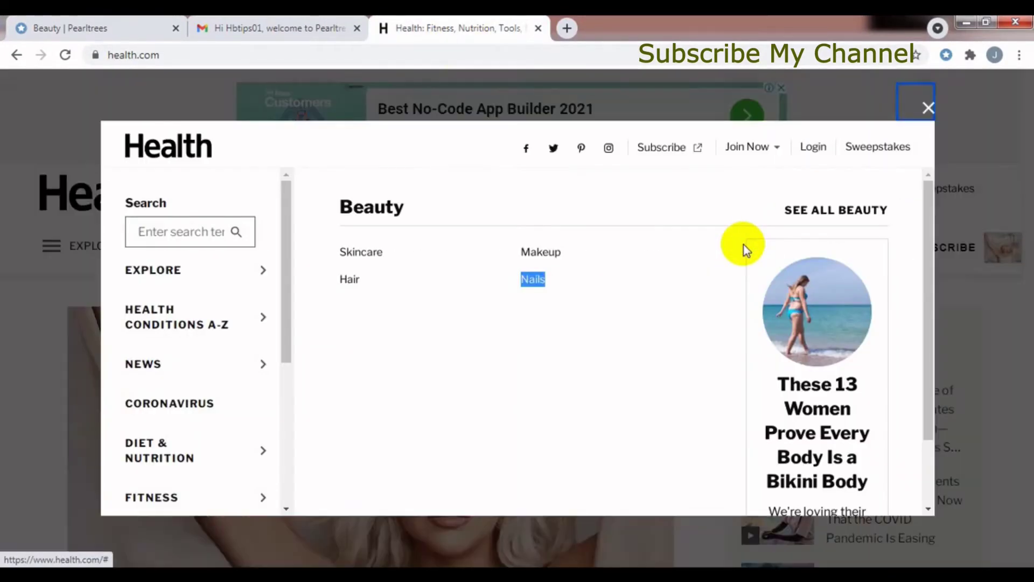
pyautogui.rightClick(370, 257)
pyautogui.click(404, 261)
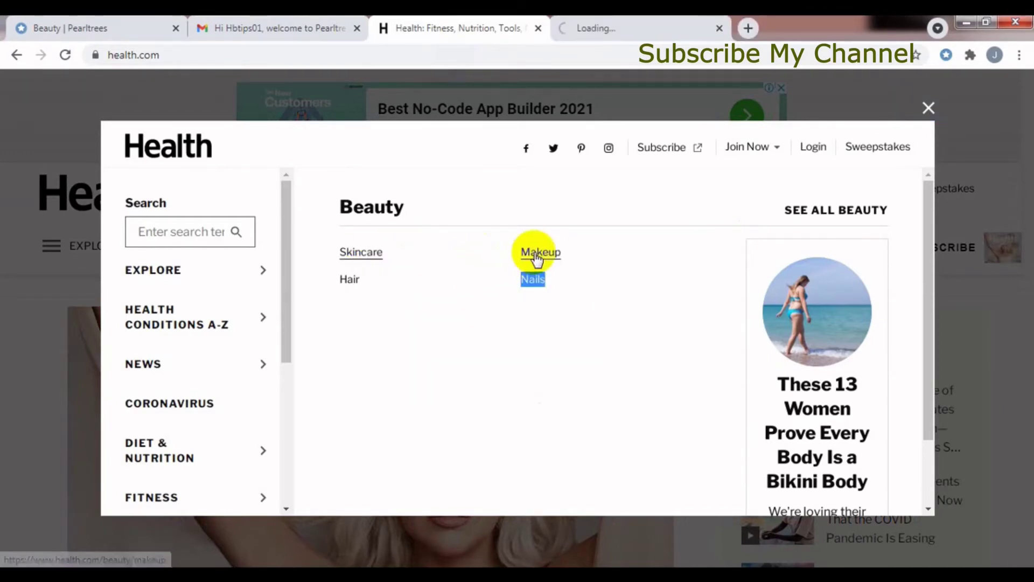
pyautogui.rightClick(552, 257)
pyautogui.click(554, 263)
pyautogui.rightClick(534, 281)
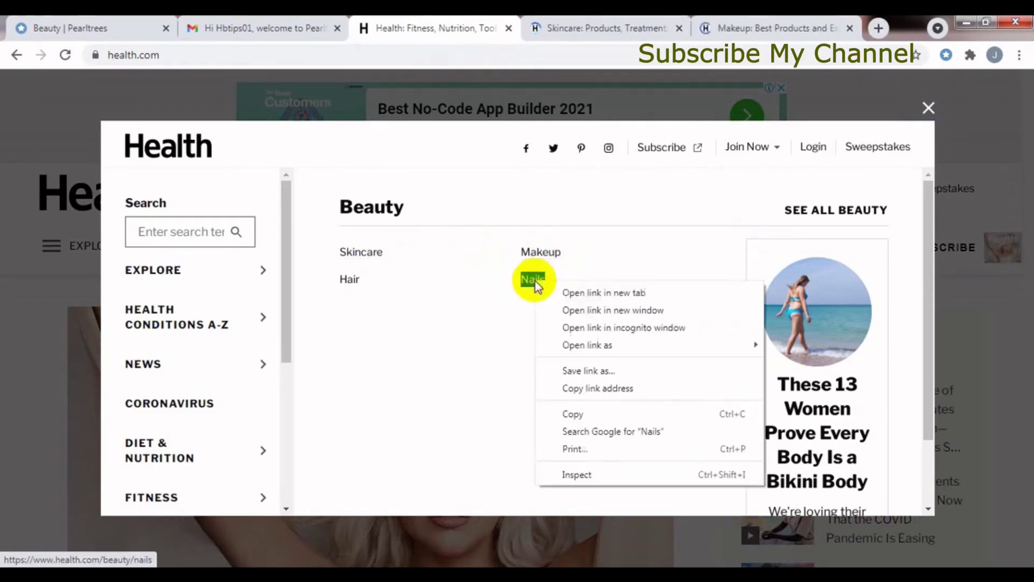
pyautogui.click(603, 291)
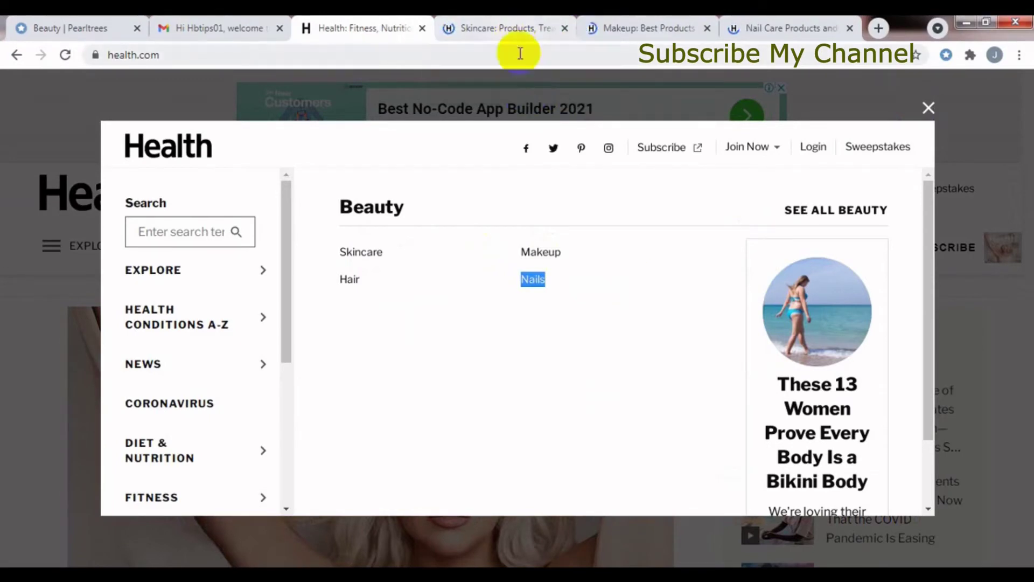
# Copy the Skincare page's web address and return to the Pearltrees Beauty collection.
pyautogui.click(492, 28)
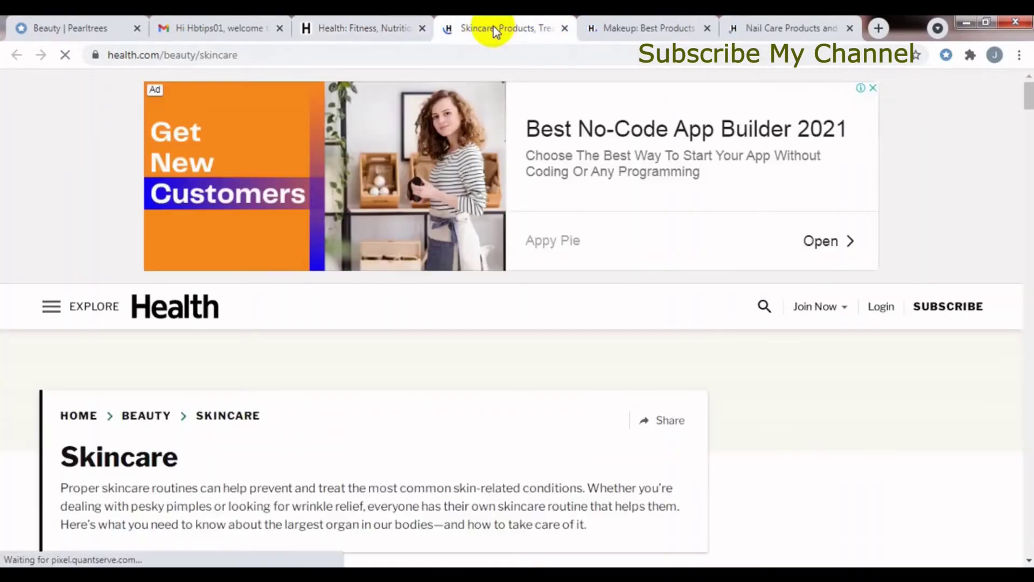
pyautogui.rightClick(188, 59)
pyautogui.click(254, 111)
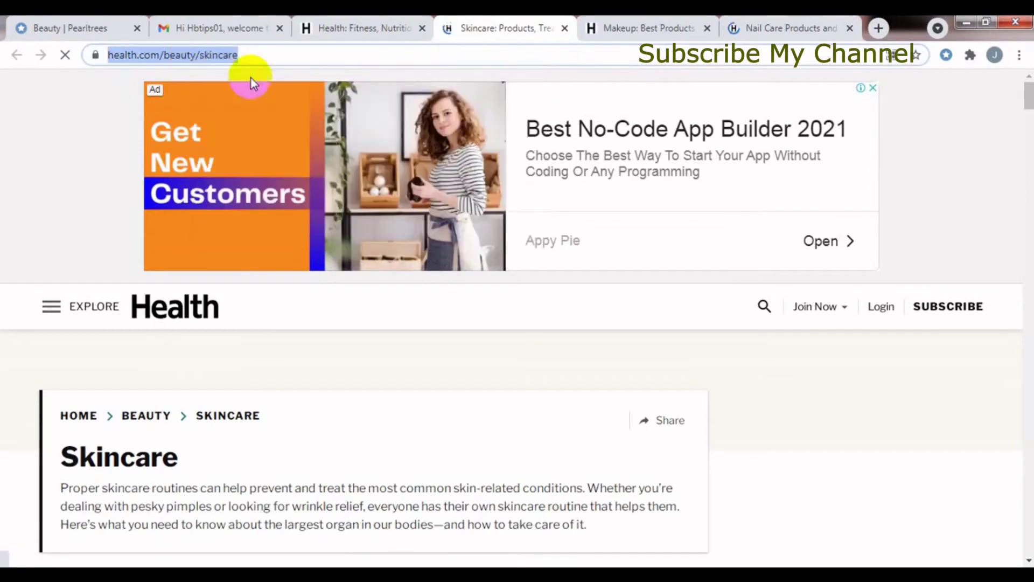
pyautogui.click(53, 22)
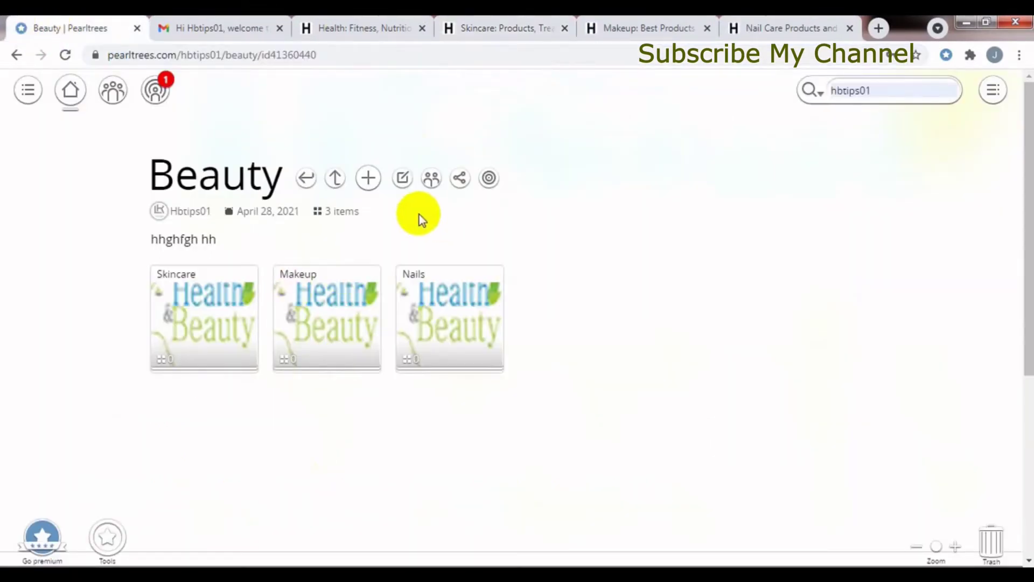
# Add the health.com Skincare page as a web-page pearl in Beauty.
pyautogui.click(369, 183)
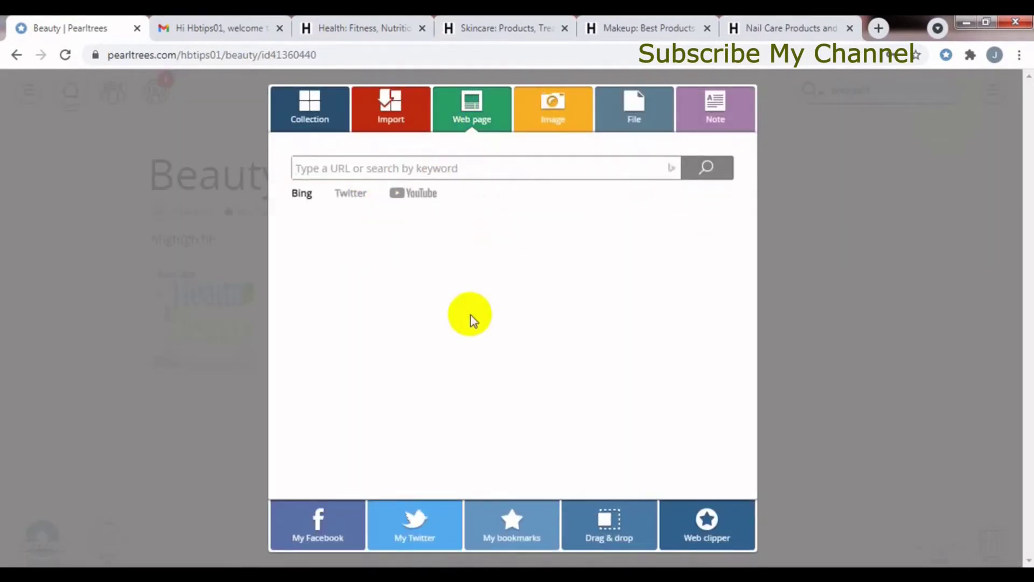
pyautogui.hotkey('ctrl', 'v')
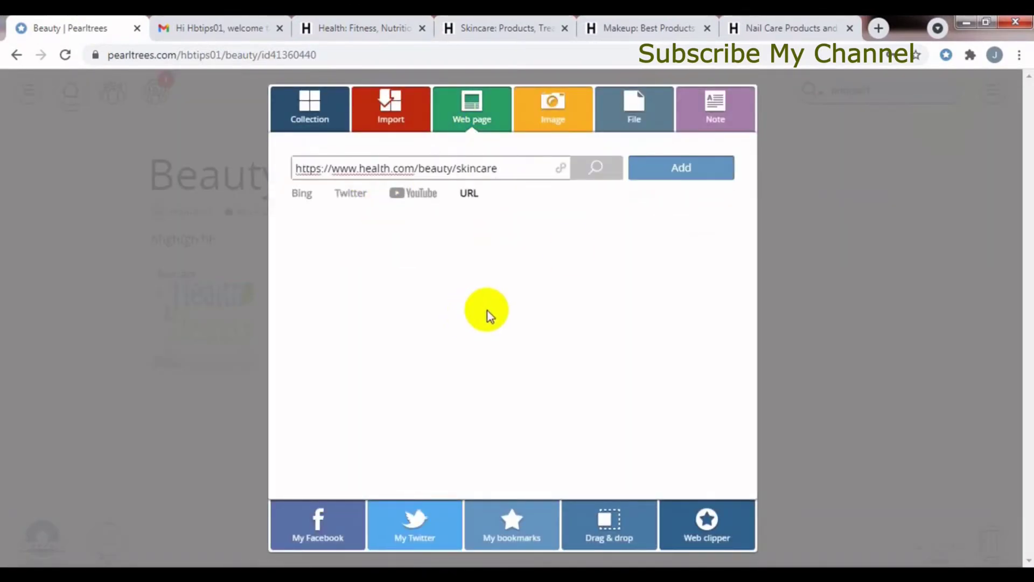
pyautogui.click(681, 168)
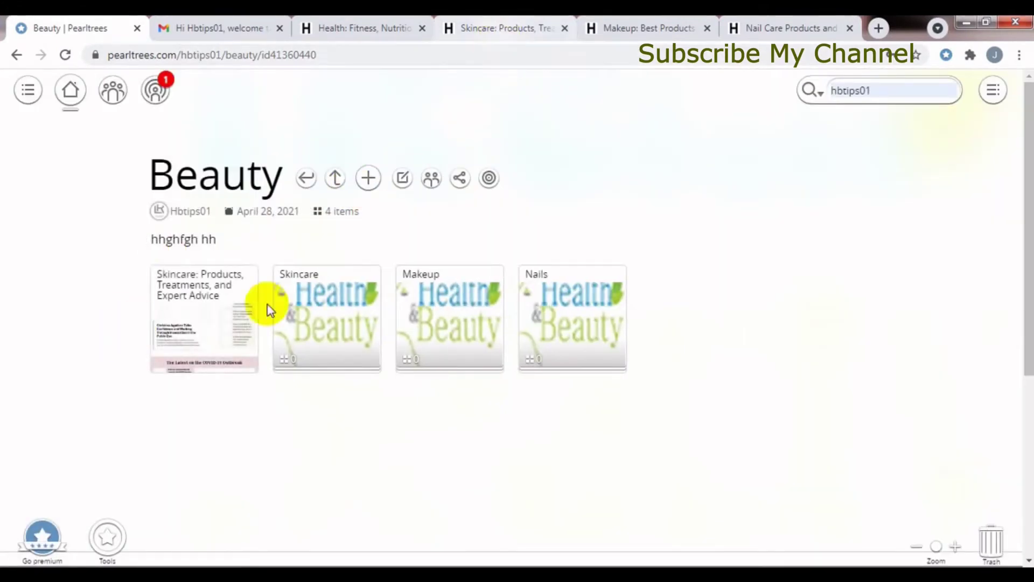
# Copy the Makeup page address and paste it as a new Beauty item.
pyautogui.click(637, 36)
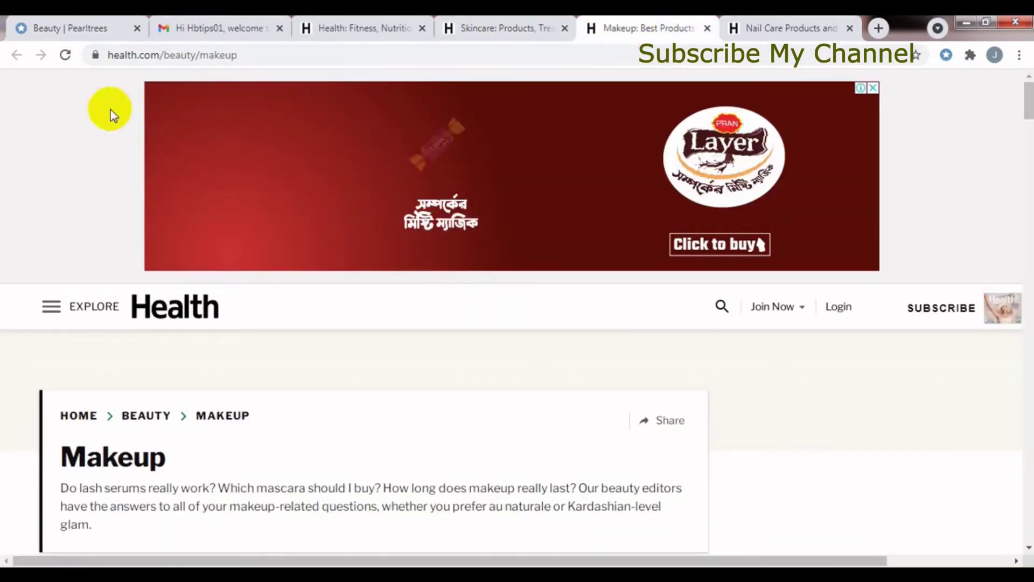
pyautogui.rightClick(231, 58)
pyautogui.click(293, 113)
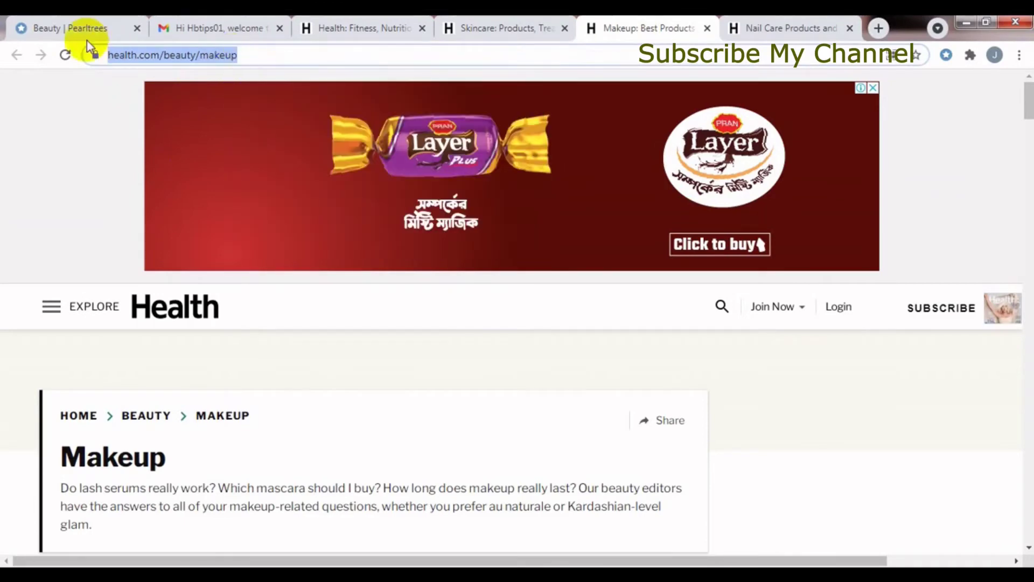
pyautogui.click(83, 33)
pyautogui.click(369, 178)
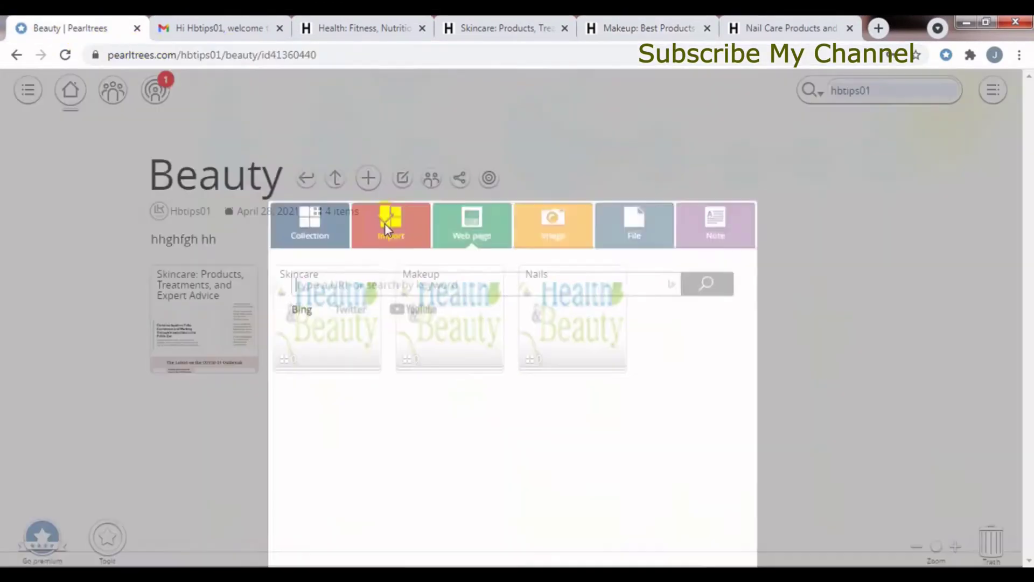
pyautogui.hotkey('ctrl', 'v')
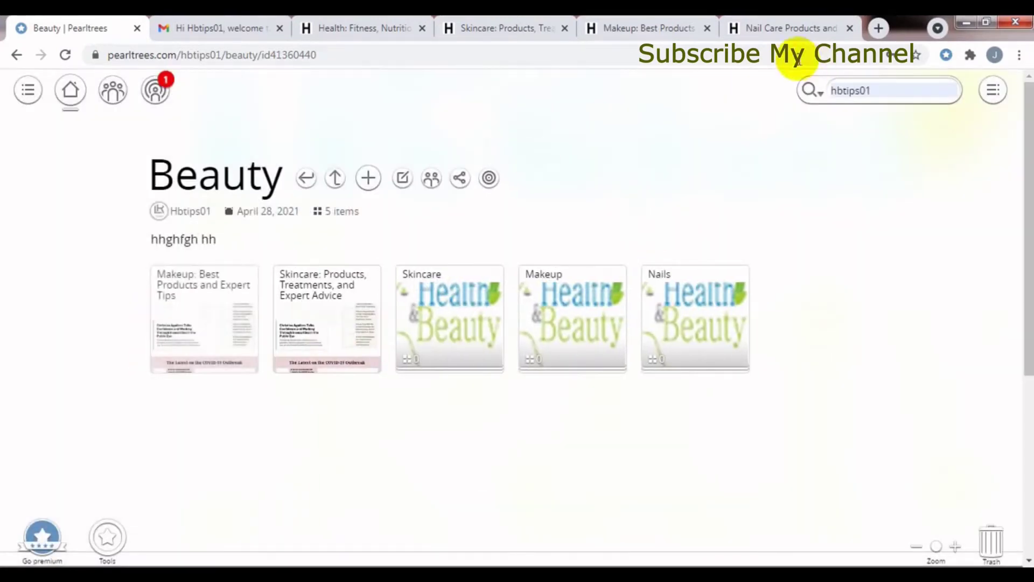
# Take the Nails page address and add it as a pearl in Beauty.
pyautogui.click(742, 26)
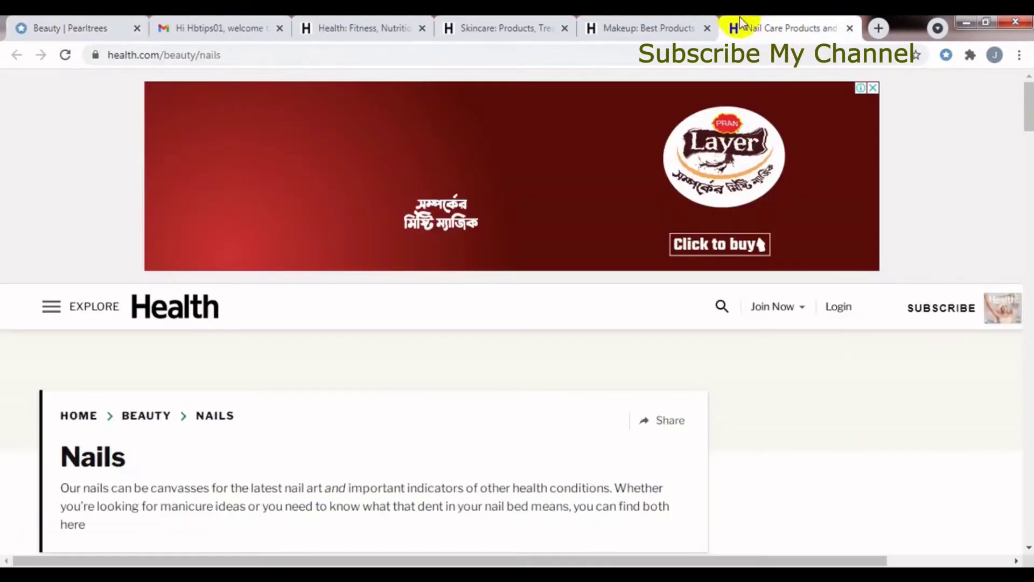
pyautogui.click(232, 55)
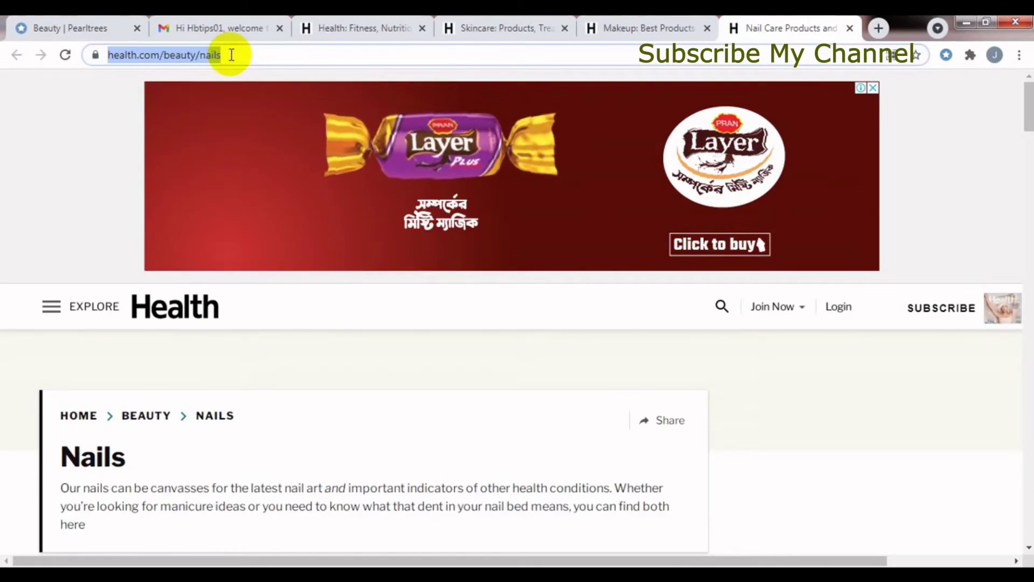
pyautogui.click(86, 24)
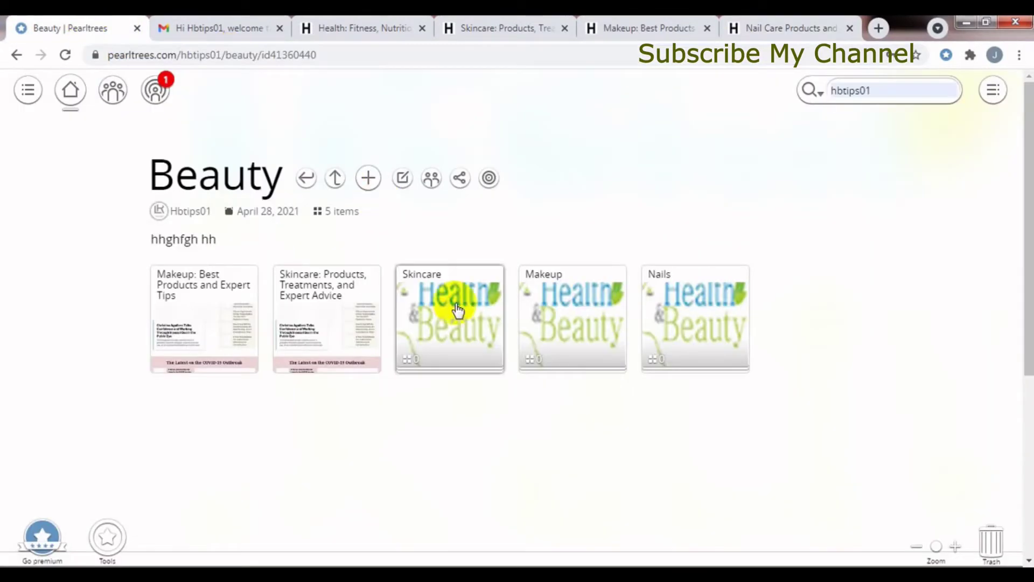
pyautogui.click(369, 180)
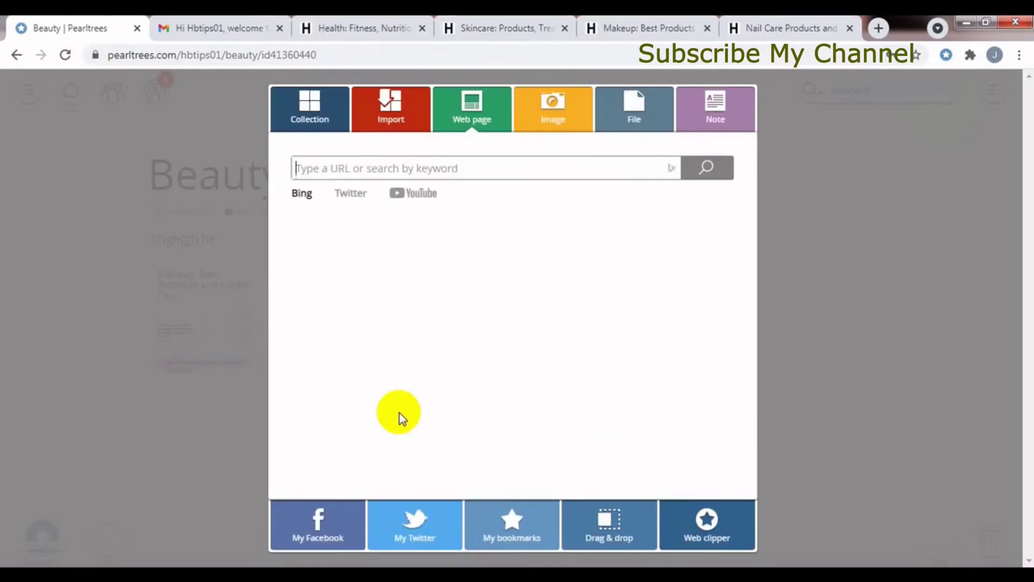
pyautogui.hotkey('ctrl', 'v')
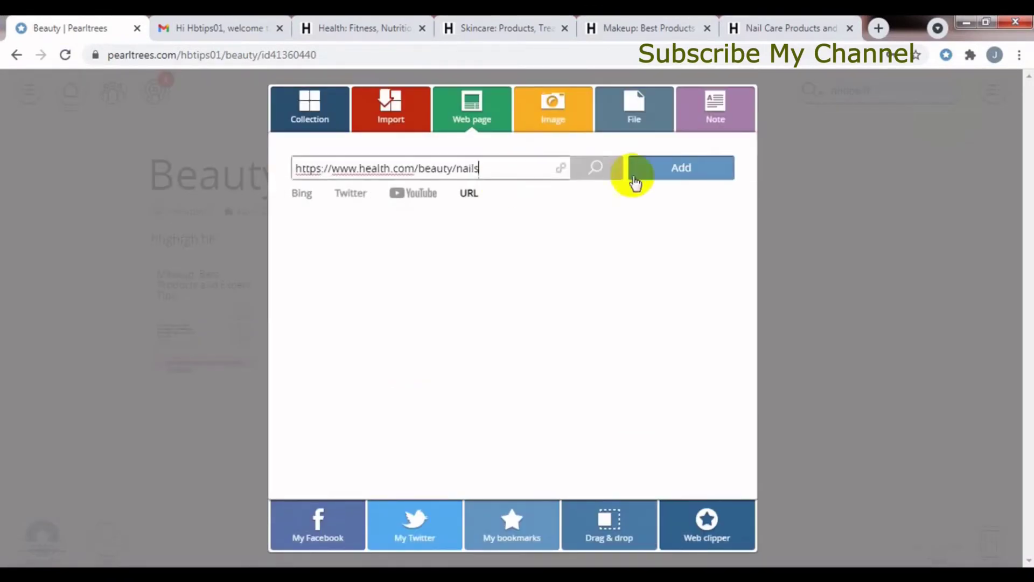
pyautogui.click(681, 172)
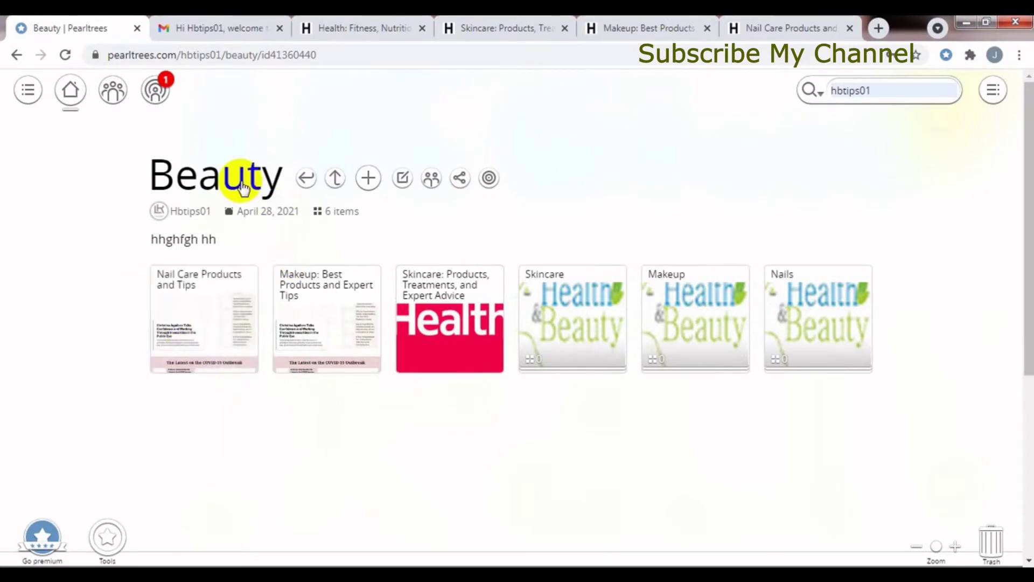
# Move between Health.com's Beauty menu and the Pearltrees Beauty collection while the Nails pearl finishes adding.
pyautogui.click(374, 30)
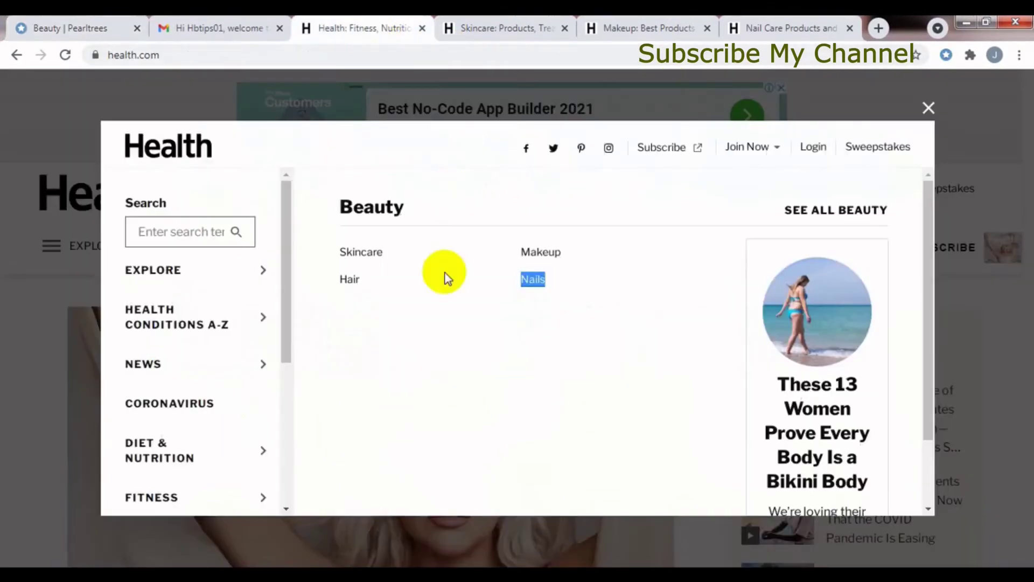
pyautogui.click(928, 109)
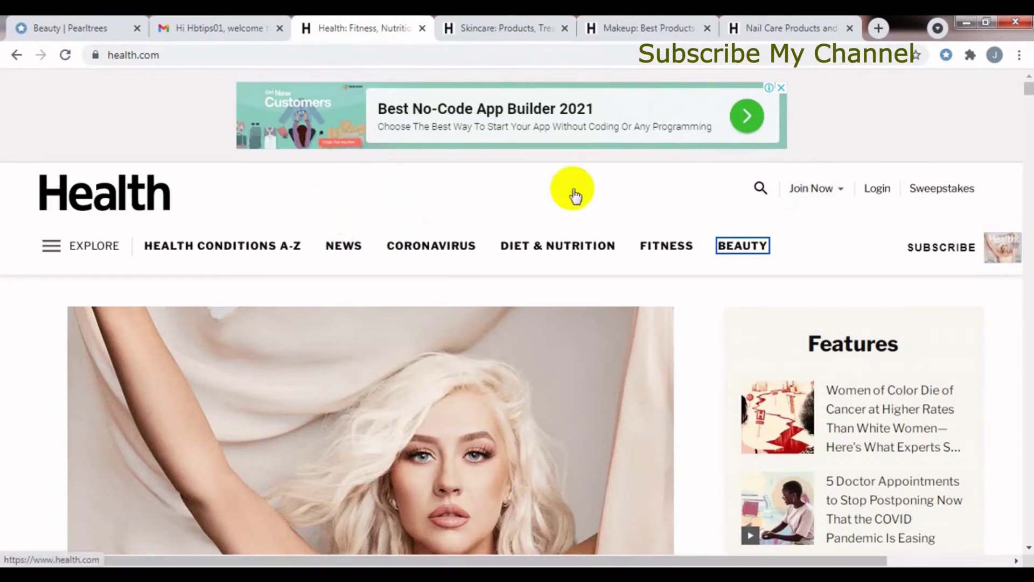
pyautogui.click(753, 246)
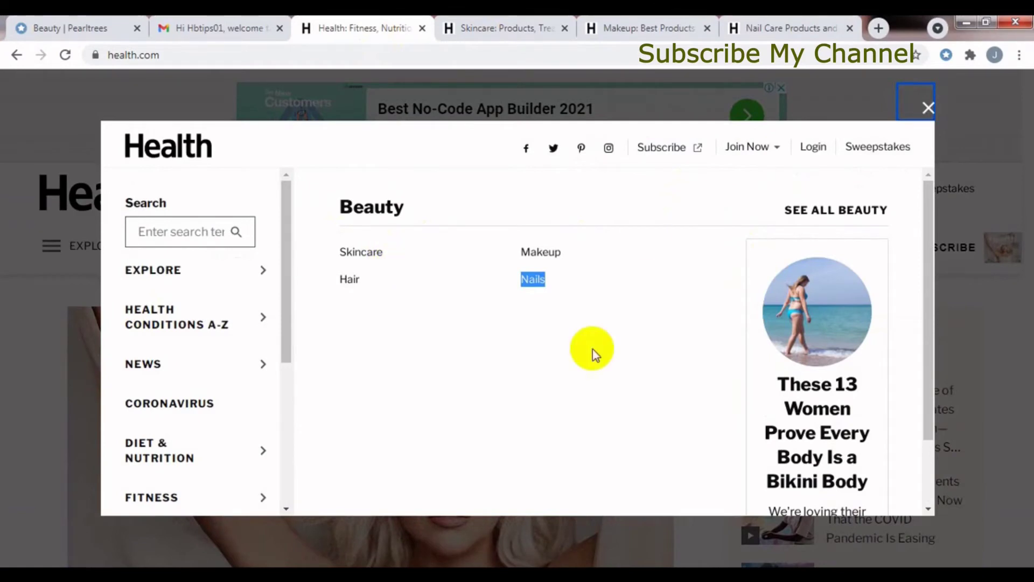
pyautogui.click(81, 28)
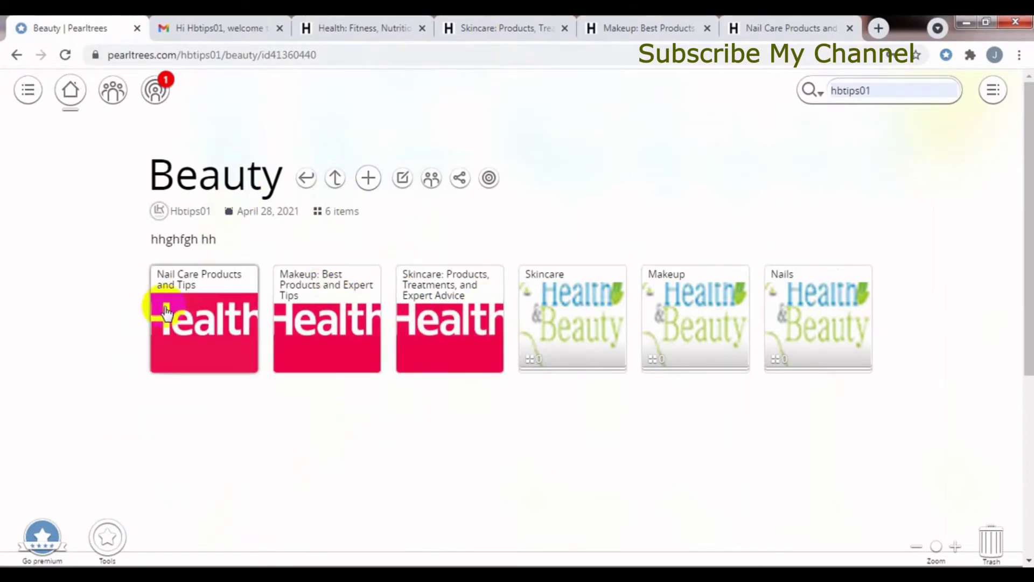
pyautogui.click(363, 28)
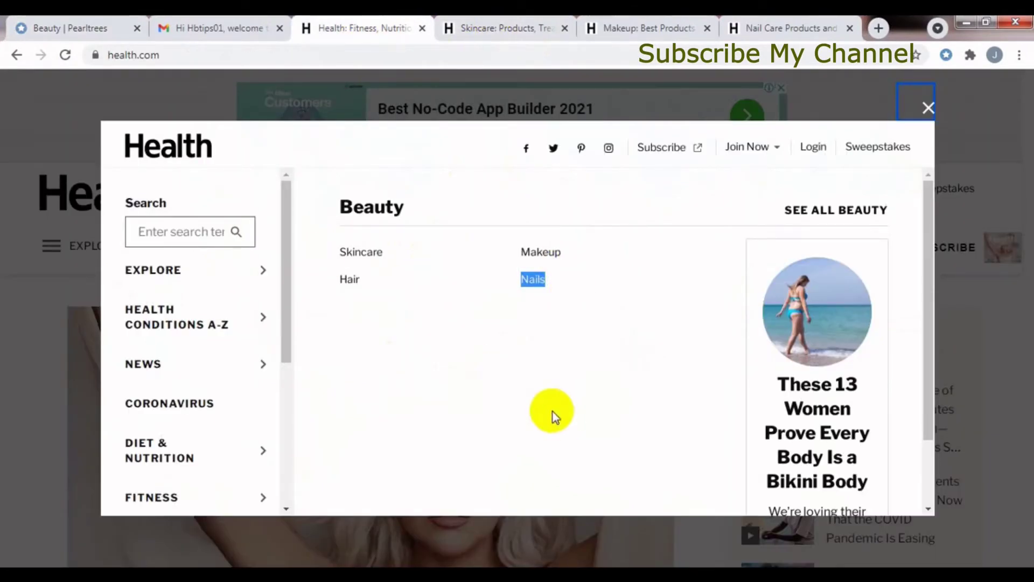
pyautogui.click(98, 32)
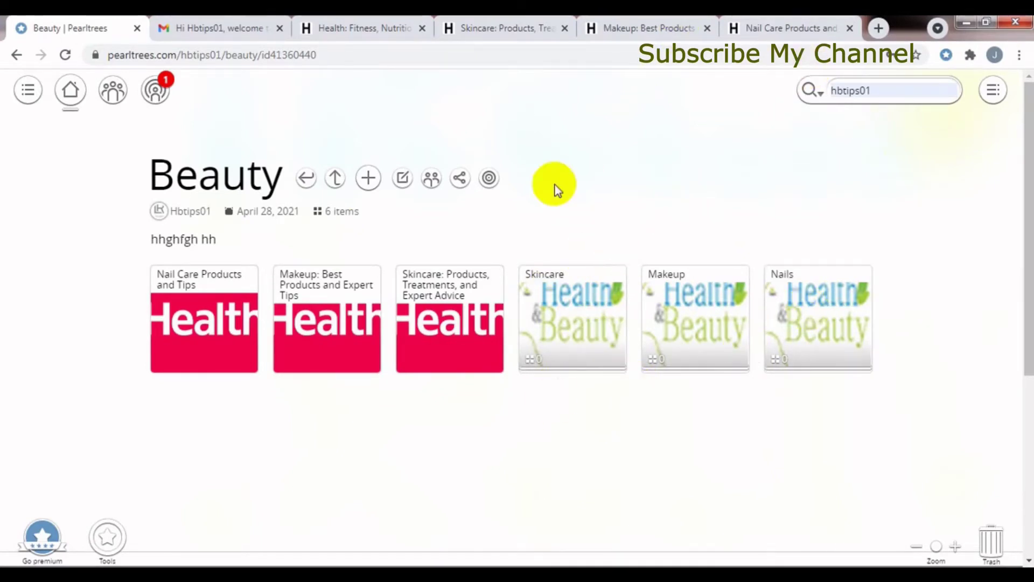
# Open the Skincare collection, then open Health.com's J.Lo-approved Rose Day Cream article.
pyautogui.click(574, 352)
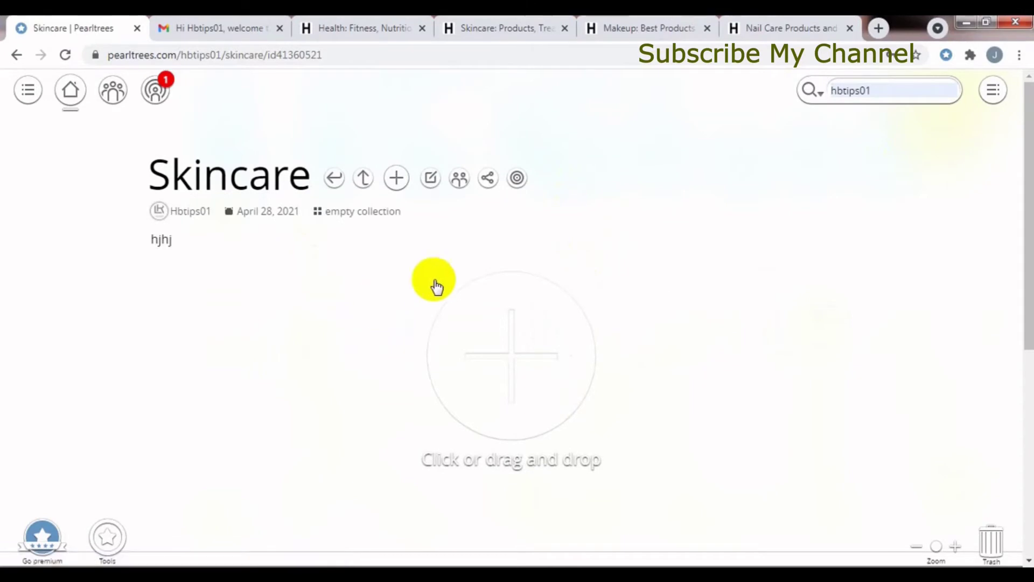
pyautogui.click(483, 22)
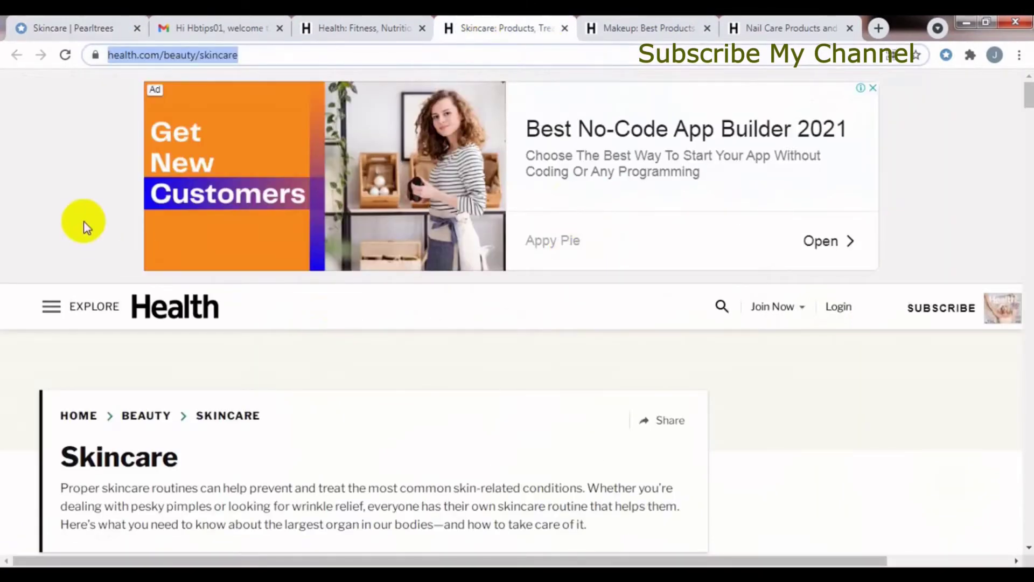
pyautogui.moveTo(1026, 103); pyautogui.dragTo(1023, 172)
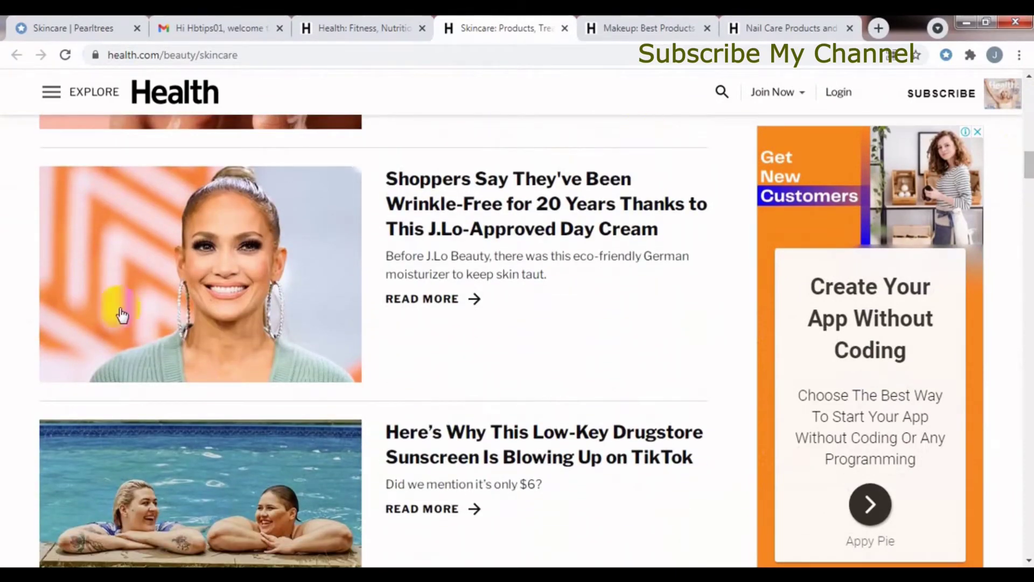
pyautogui.click(235, 285)
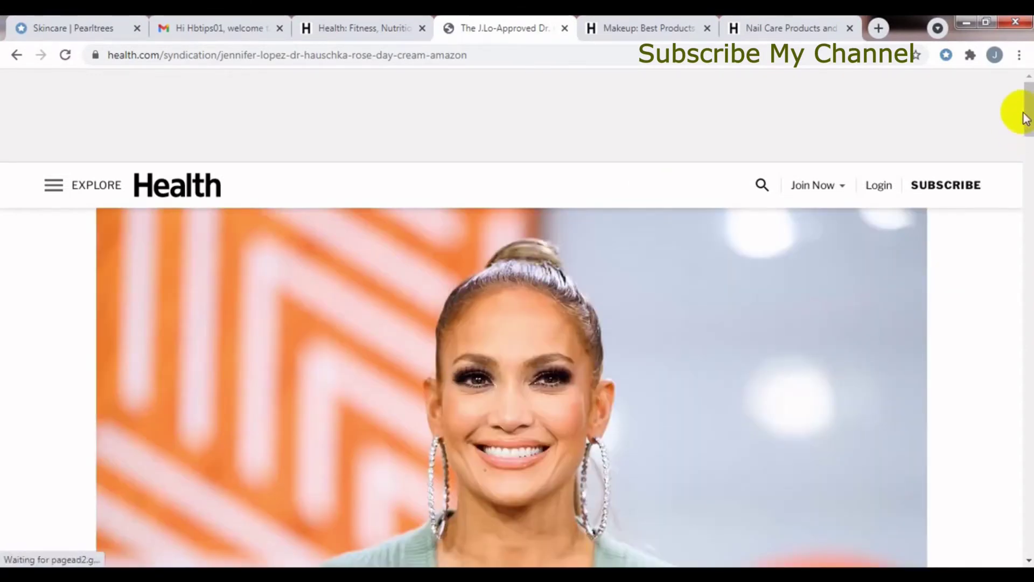
pyautogui.moveTo(1025, 119); pyautogui.dragTo(997, 306)
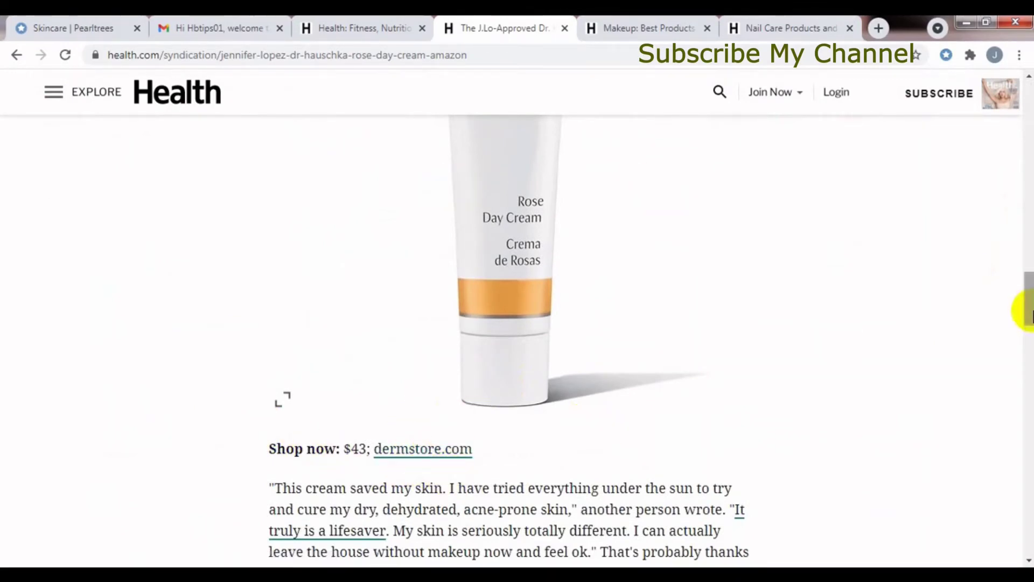
pyautogui.moveTo(1029, 307)
pyautogui.mouseDown()
pyautogui.moveTo(1018, 273)
pyautogui.moveTo(1025, 250)
pyautogui.moveTo(1012, 416)
pyautogui.moveTo(1004, 170)
pyautogui.mouseUp()
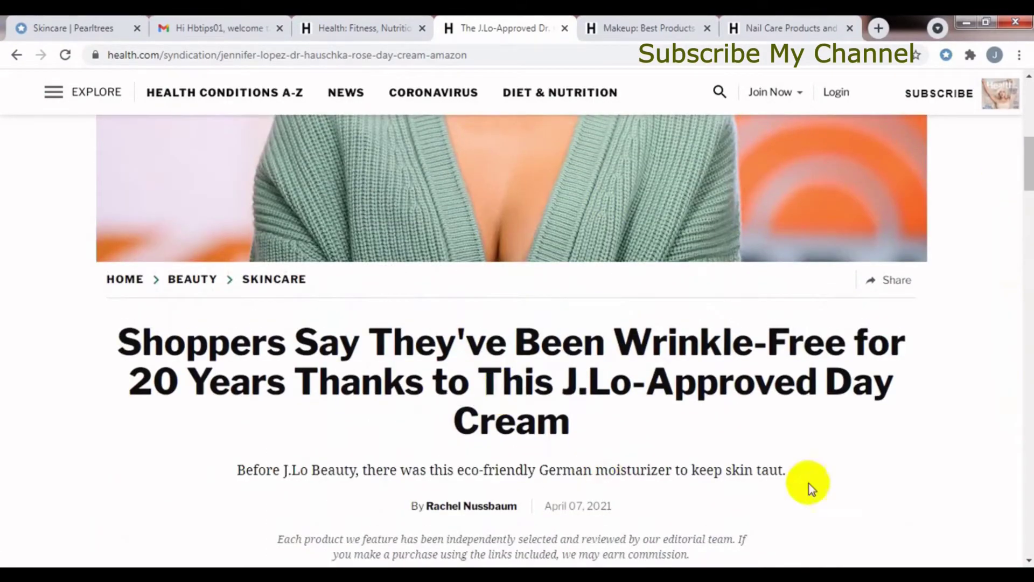
pyautogui.moveTo(1028, 183); pyautogui.dragTo(1015, 165)
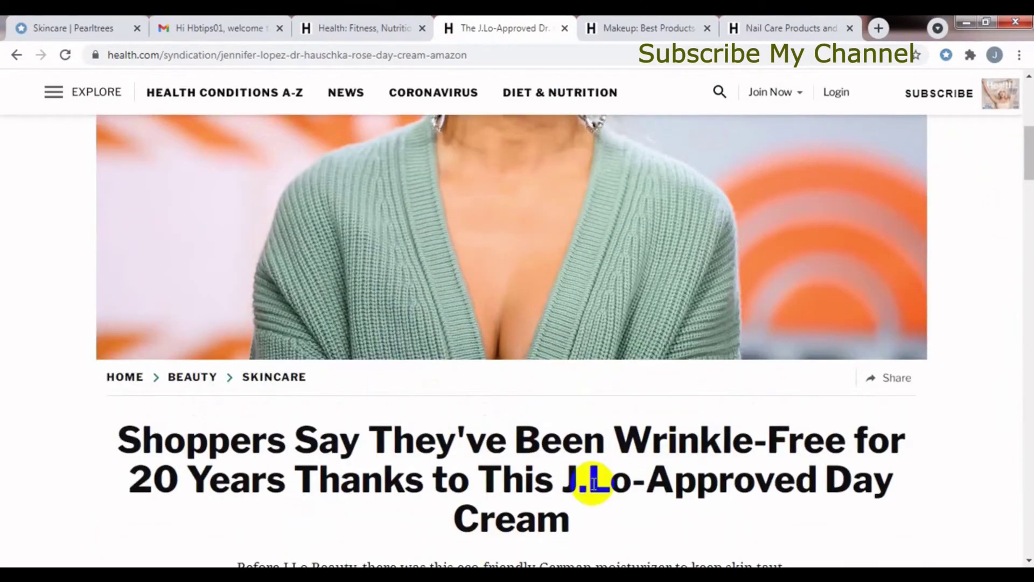
# Copy the day cream article's web address and return to the Skincare collection.
pyautogui.click(311, 56)
pyautogui.rightClick(316, 57)
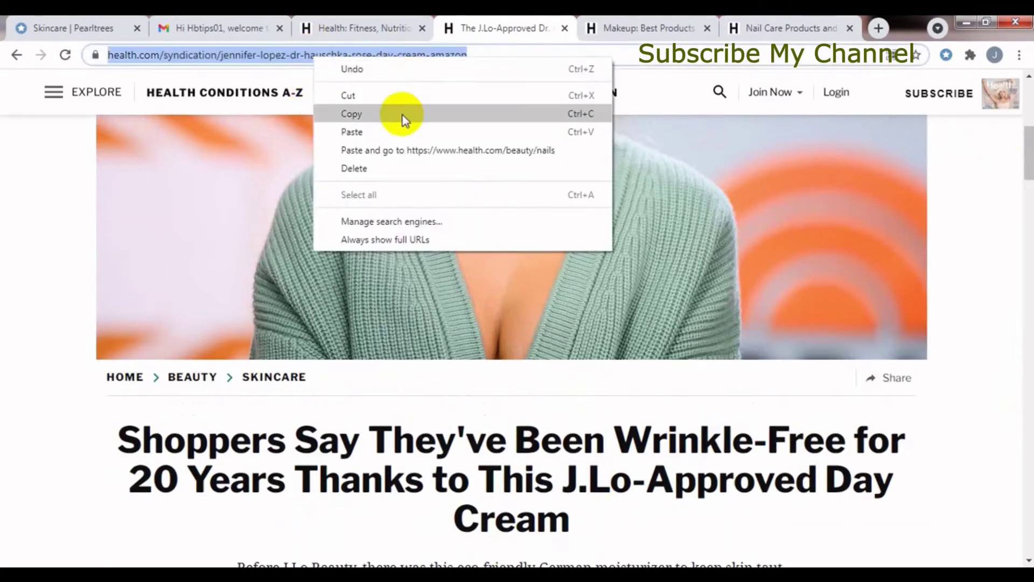
pyautogui.click(399, 115)
pyautogui.click(103, 30)
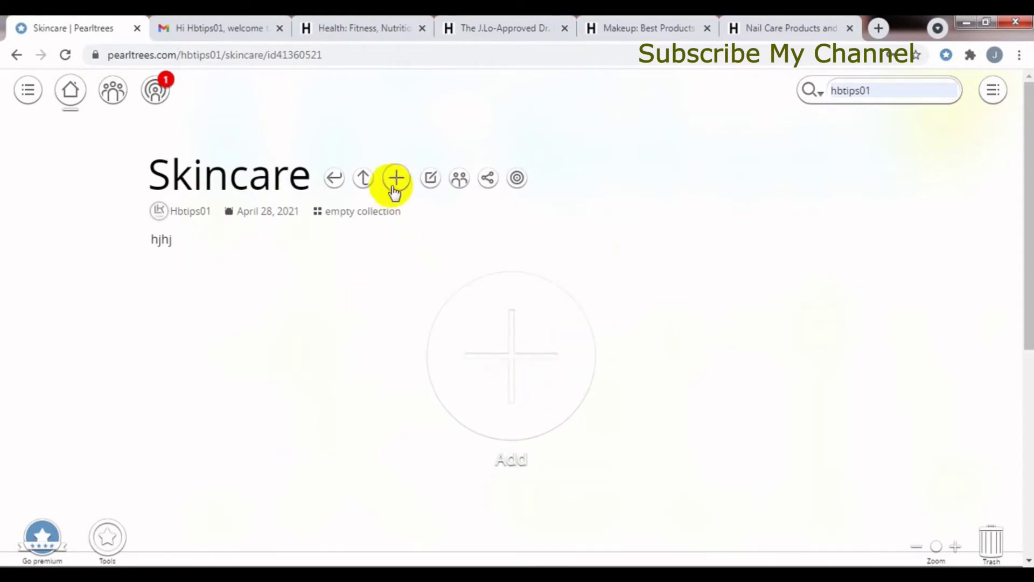
# Add the Rose Day Cream article as a web-page pearl in Skincare.
pyautogui.click(516, 358)
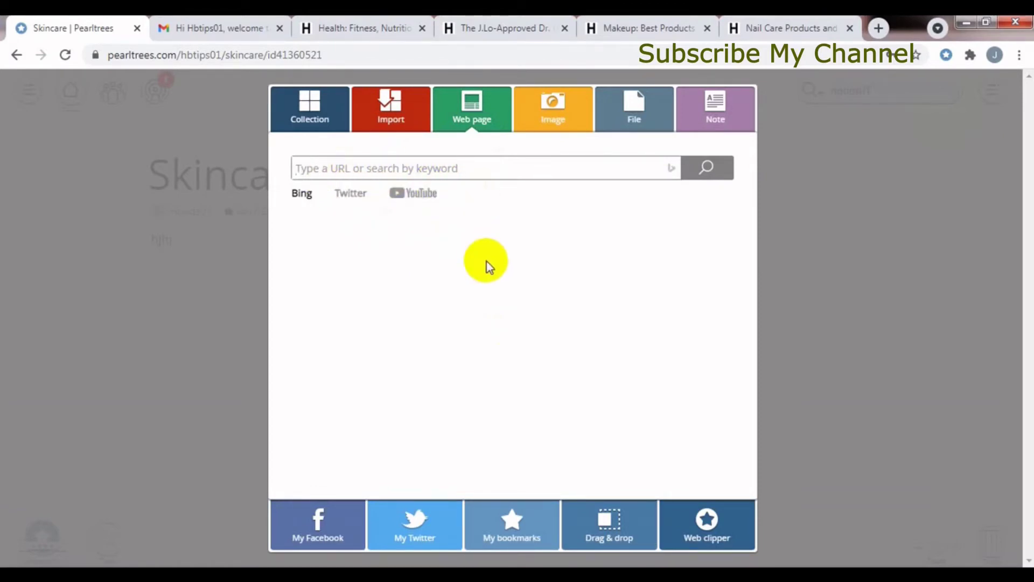
pyautogui.hotkey('ctrl', 'v')
pyautogui.click(685, 172)
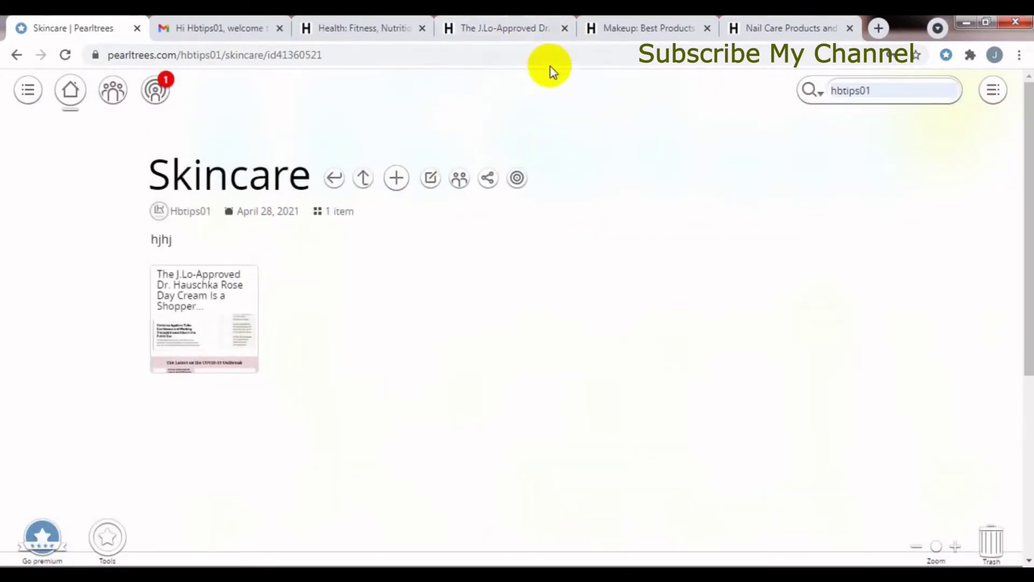
# Open the L'Oreal Revitalift Hyaluronic Acid Serum article from the skincare listing and copy its address.
pyautogui.click(493, 32)
pyautogui.click(18, 54)
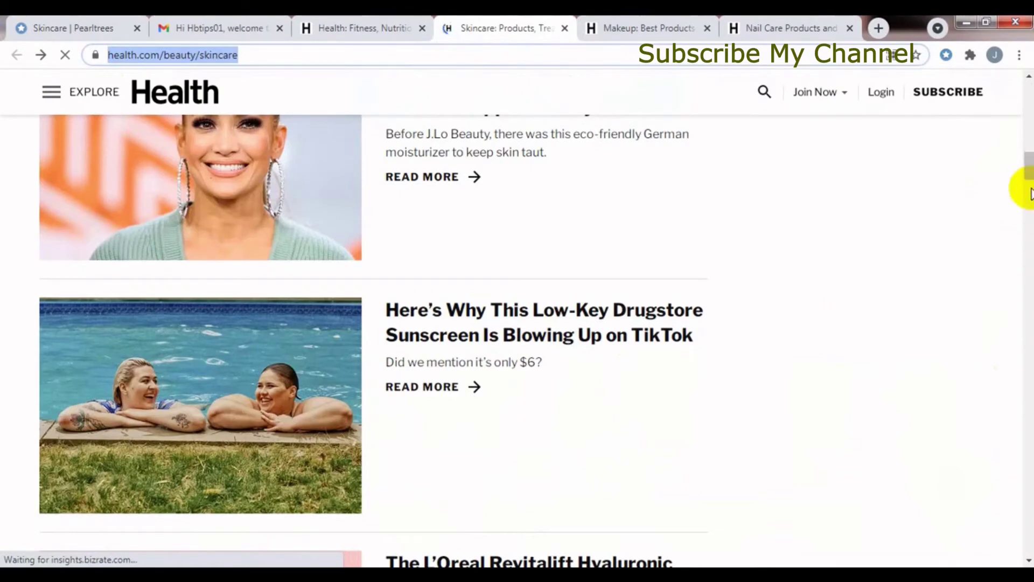
pyautogui.moveTo(1023, 175)
pyautogui.mouseDown()
pyautogui.moveTo(1017, 216)
pyautogui.moveTo(1018, 185)
pyautogui.mouseUp()
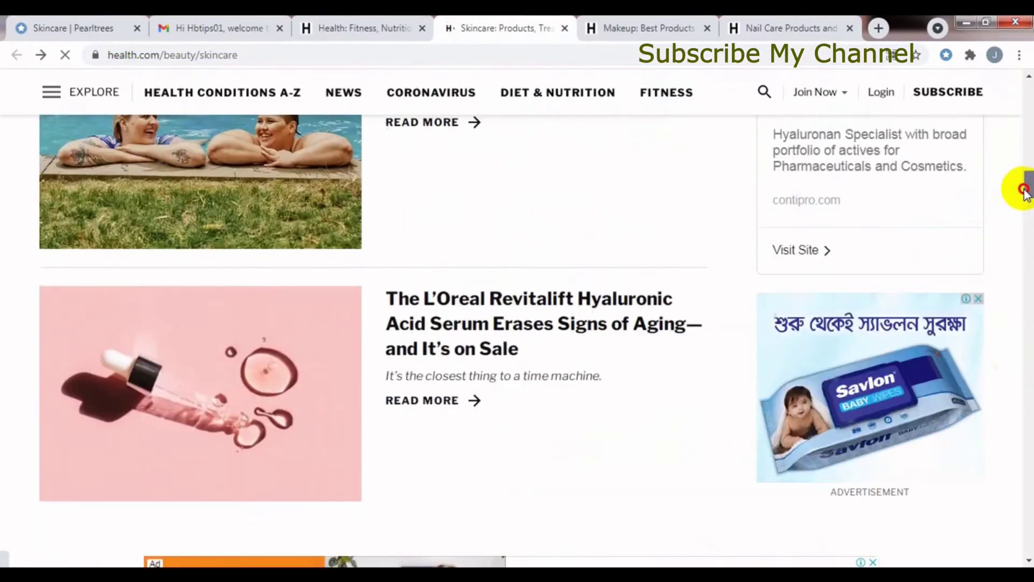
pyautogui.click(181, 385)
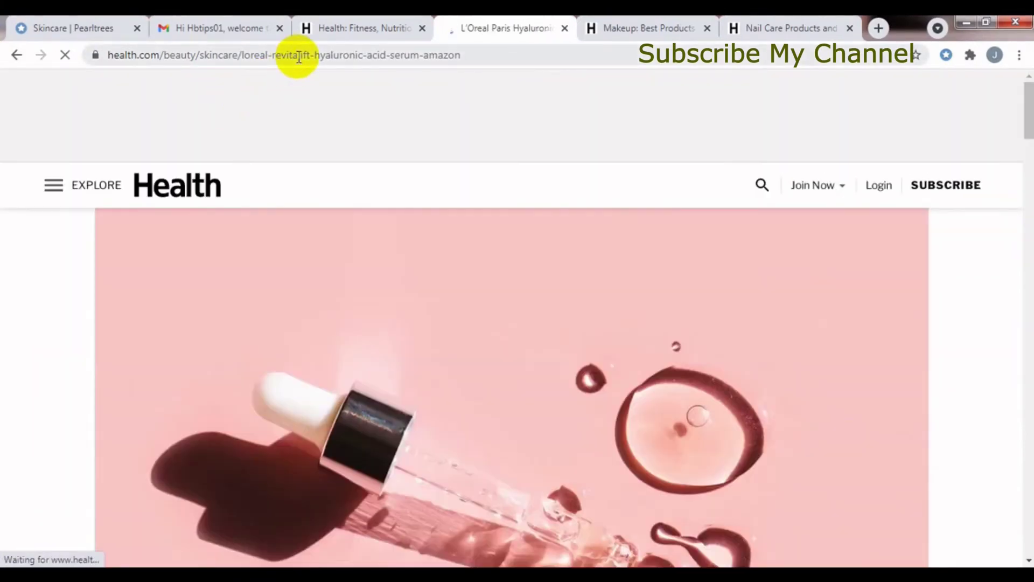
pyautogui.click(299, 55)
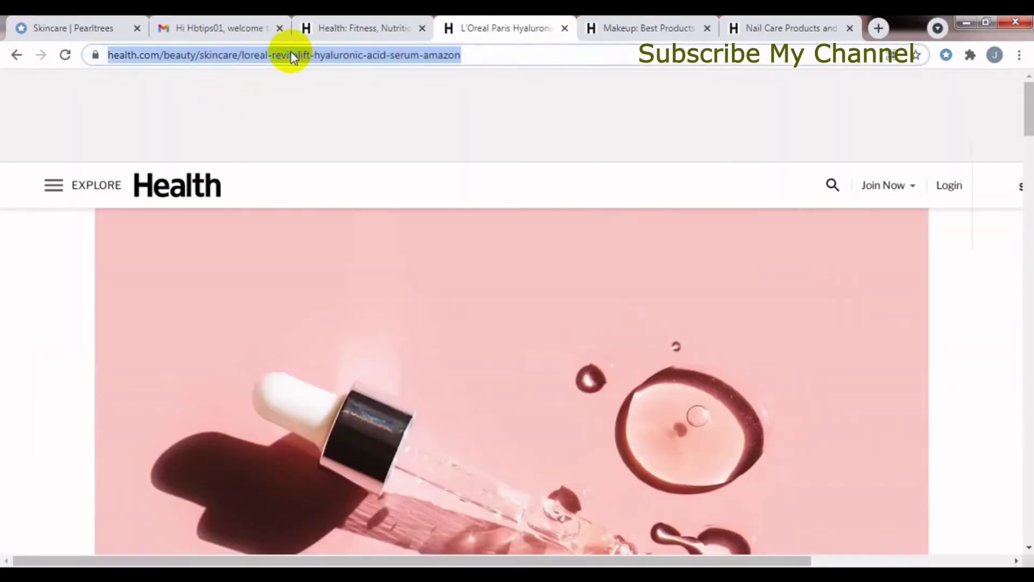
pyautogui.rightClick(286, 55)
pyautogui.click(354, 105)
# Add the serum article as a second pearl in the Skincare collection.
pyautogui.click(118, 33)
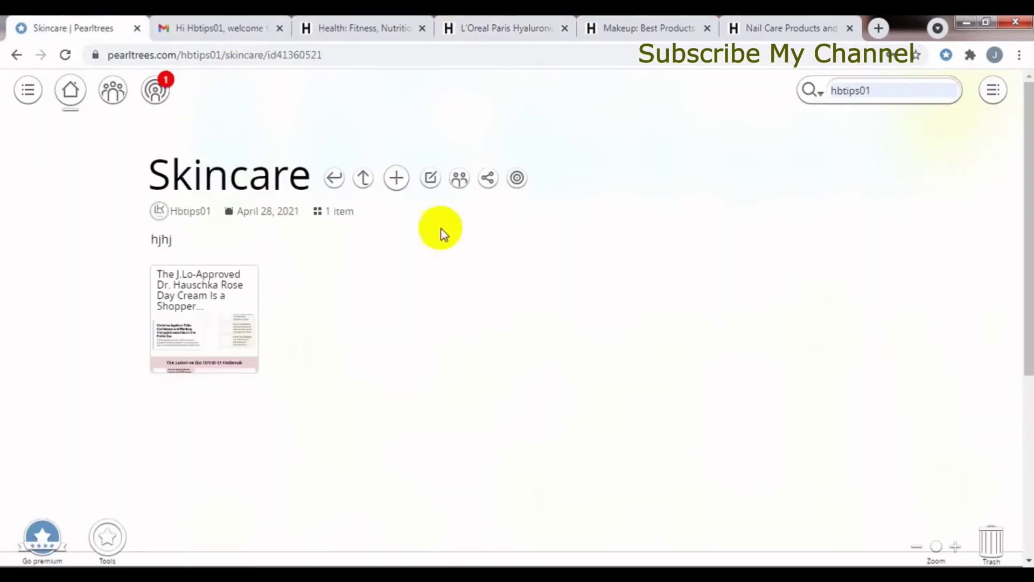
pyautogui.click(396, 177)
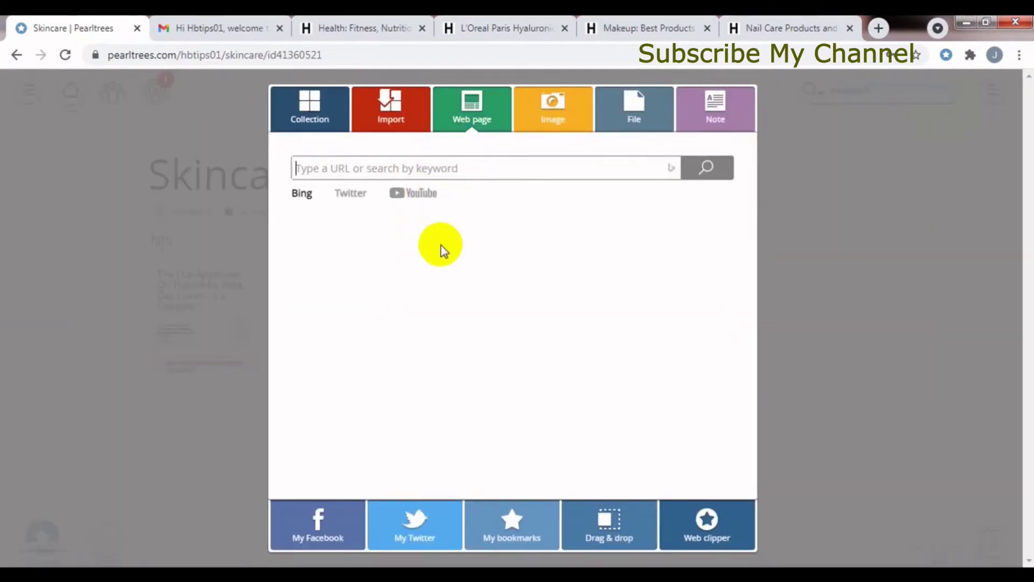
pyautogui.hotkey('ctrl', 'v')
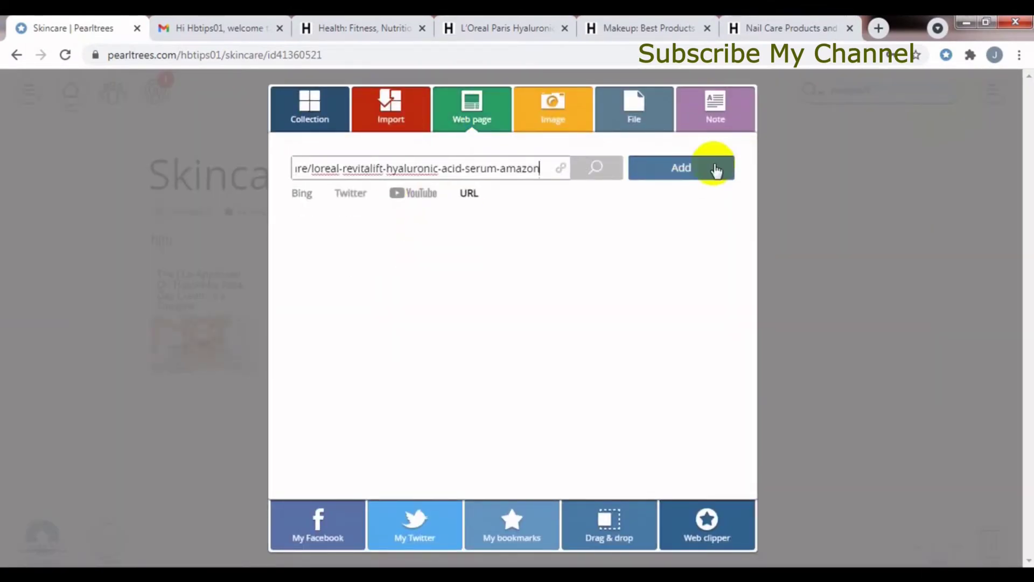
pyautogui.click(714, 167)
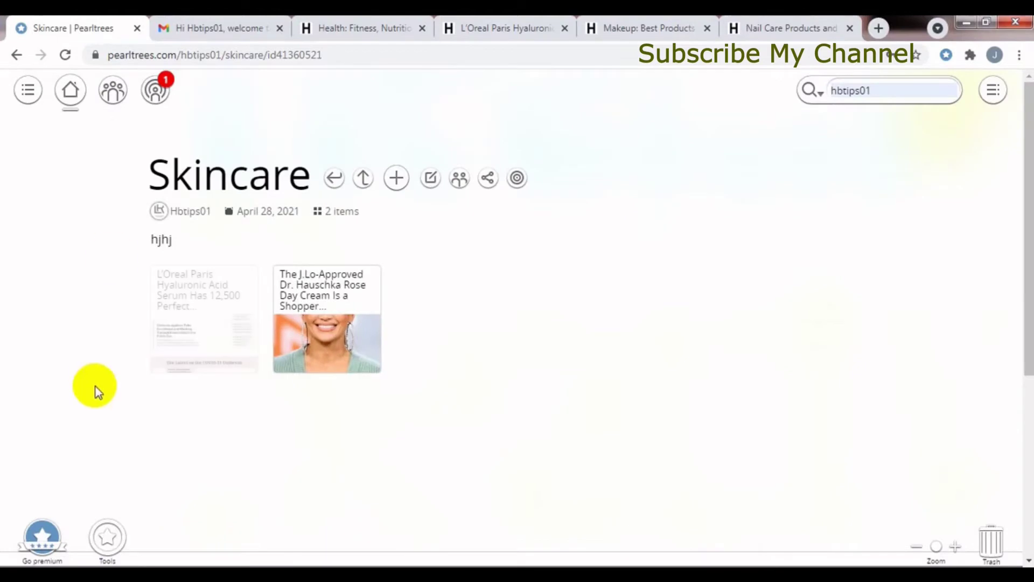
pyautogui.click(372, 28)
# Close the serum page, open the People's Choice Awards mascara article and copy its address.
pyautogui.click(487, 31)
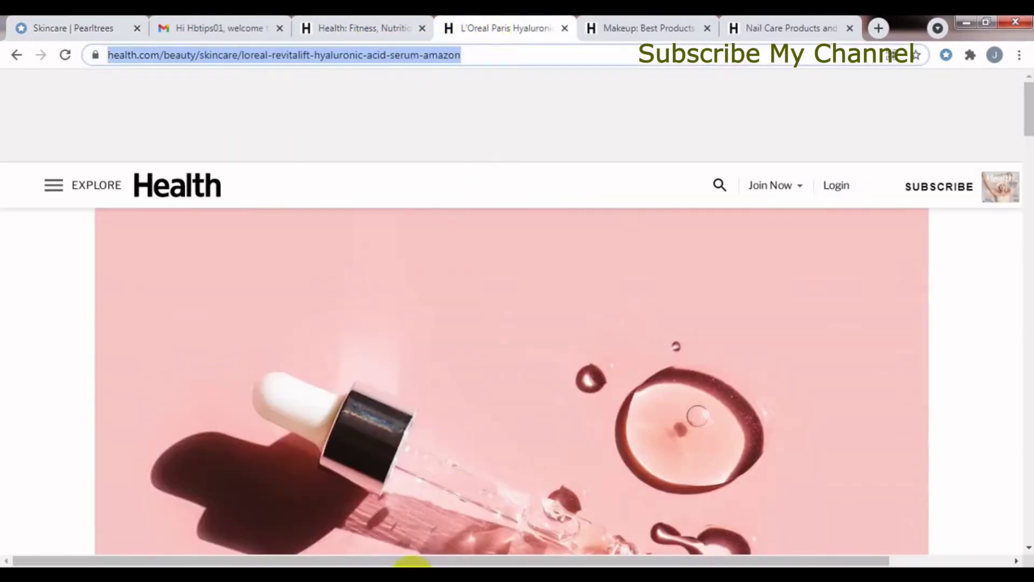
pyautogui.click(564, 29)
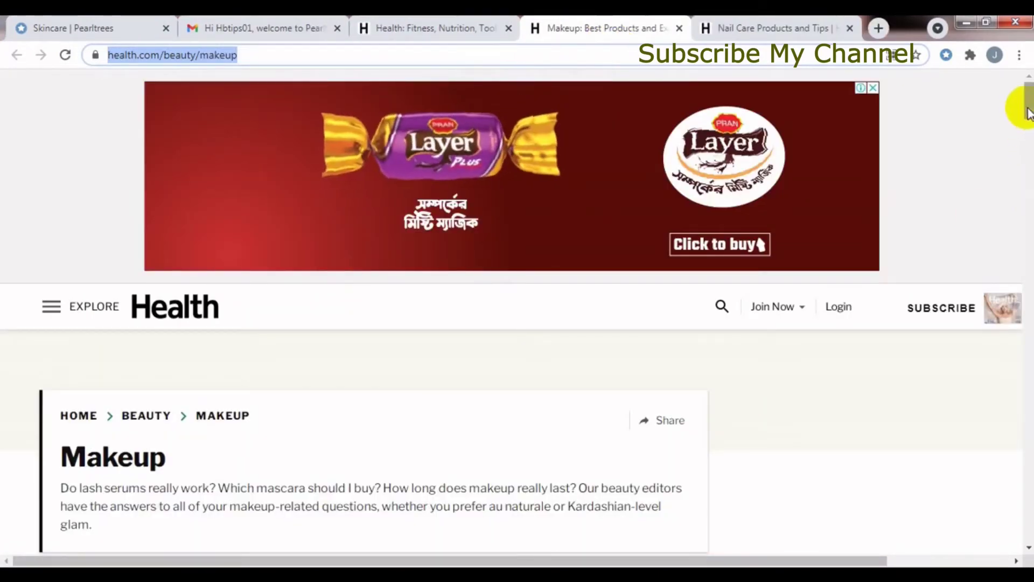
pyautogui.moveTo(1017, 104); pyautogui.dragTo(993, 180)
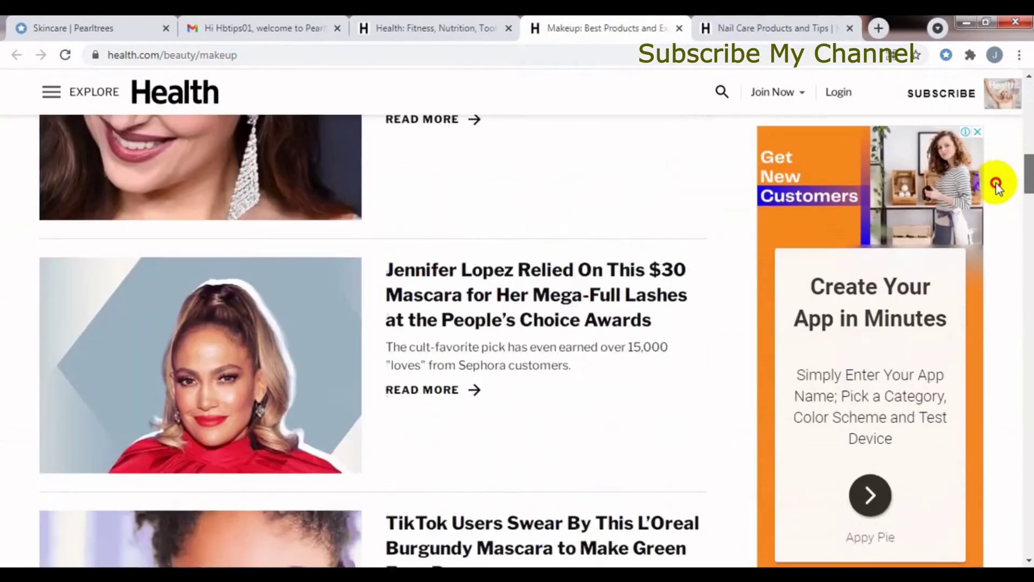
pyautogui.click(208, 372)
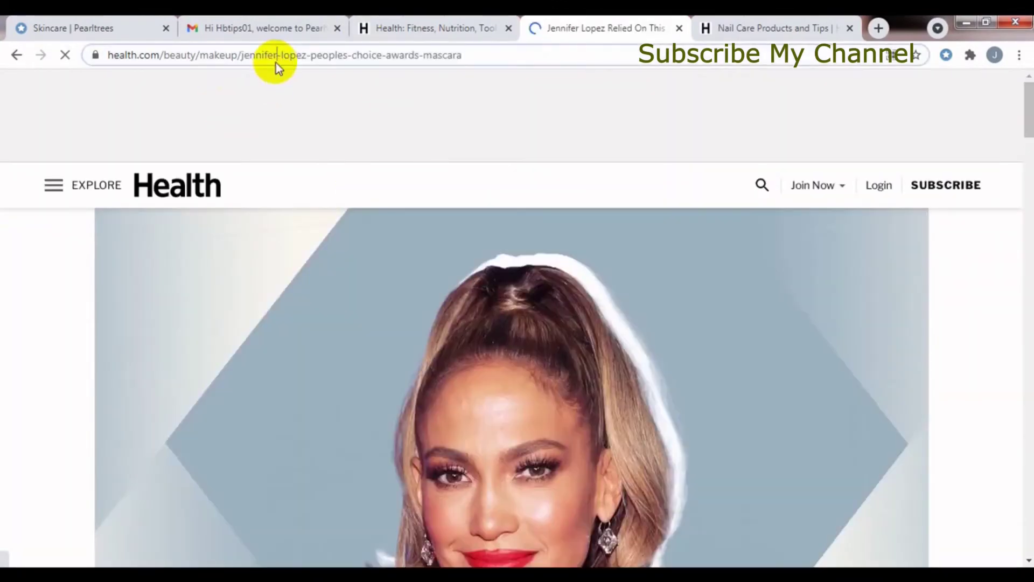
pyautogui.rightClick(276, 62)
pyautogui.click(327, 115)
# Go up to Beauty, open the Makeup collection and add the mascara article as its first pearl.
pyautogui.click(76, 20)
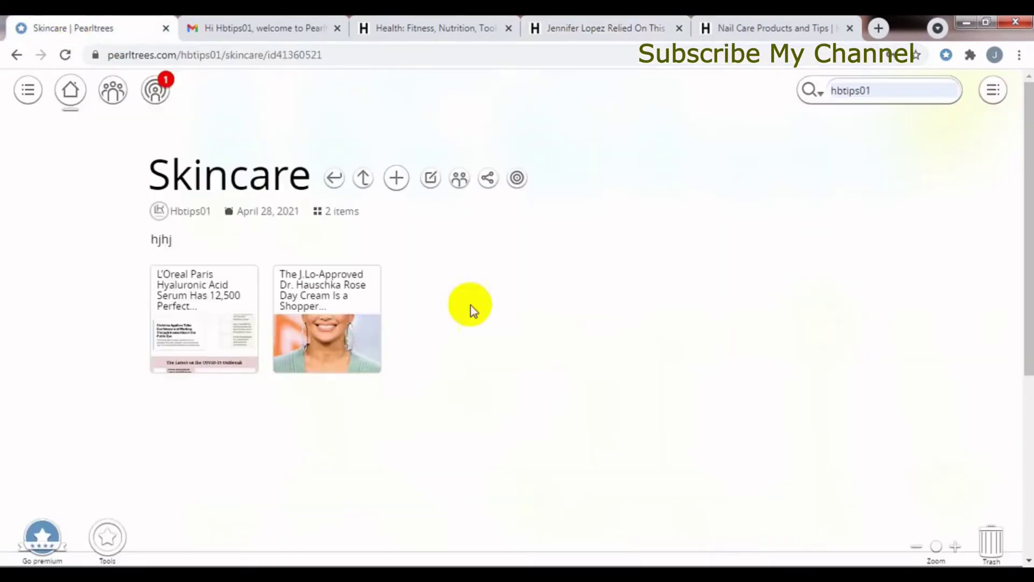
pyautogui.click(337, 179)
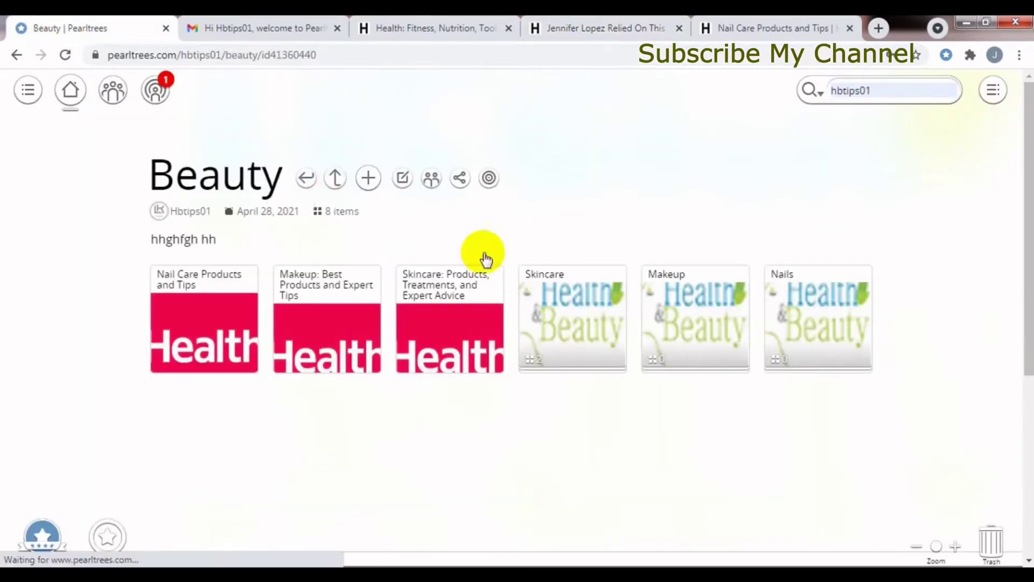
pyautogui.click(681, 323)
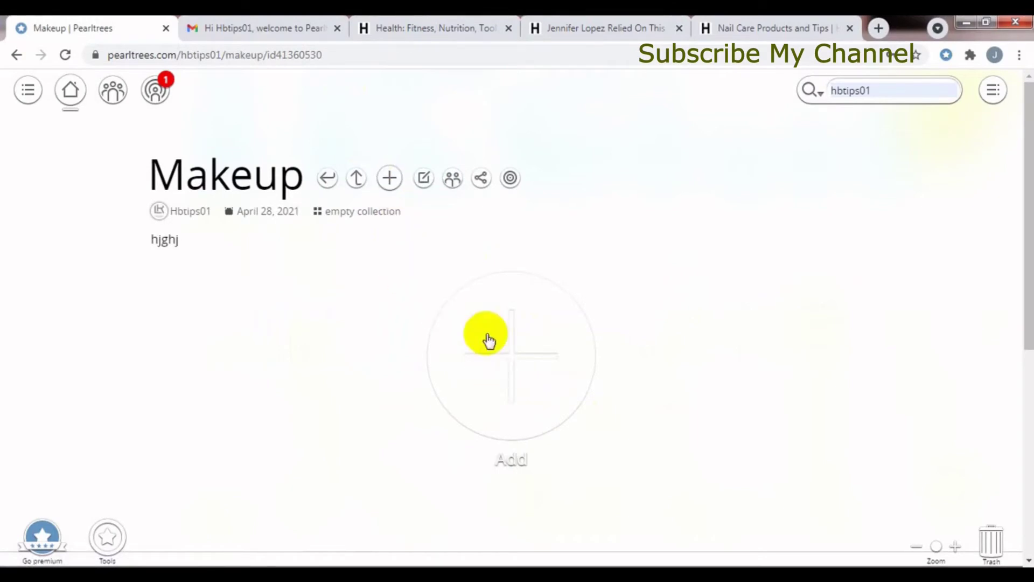
pyautogui.click(493, 458)
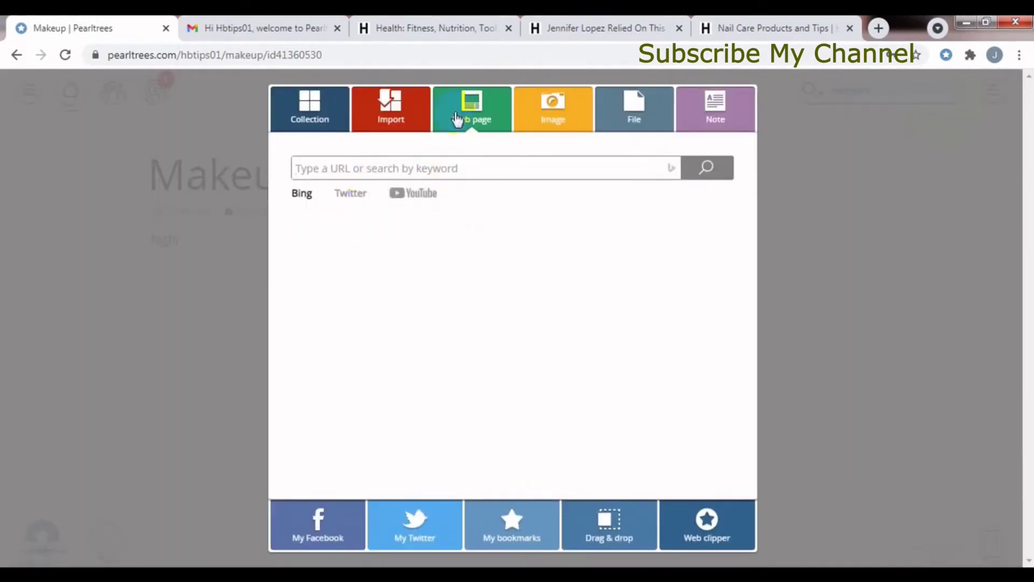
pyautogui.hotkey('ctrl', 'v')
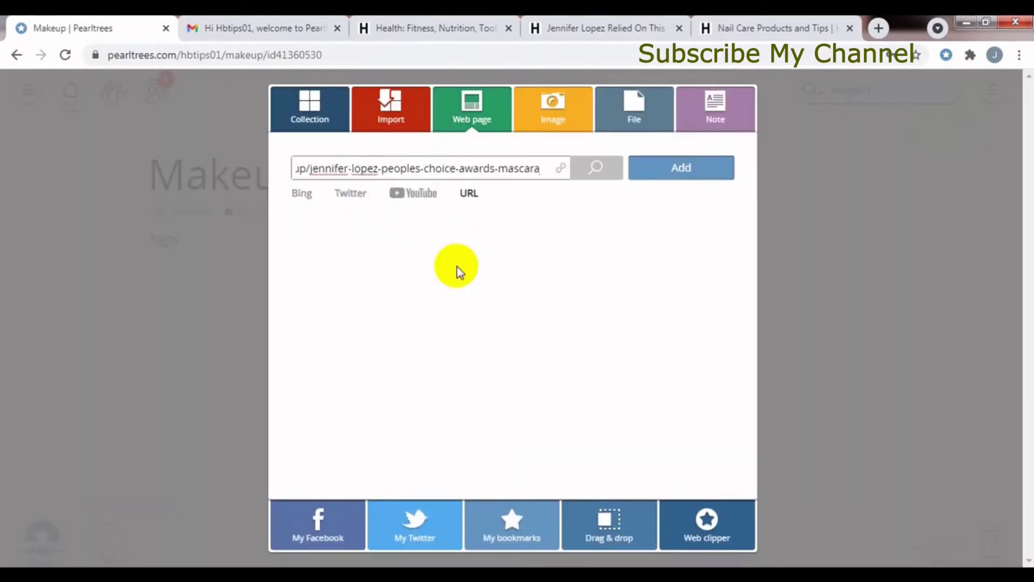
pyautogui.click(709, 161)
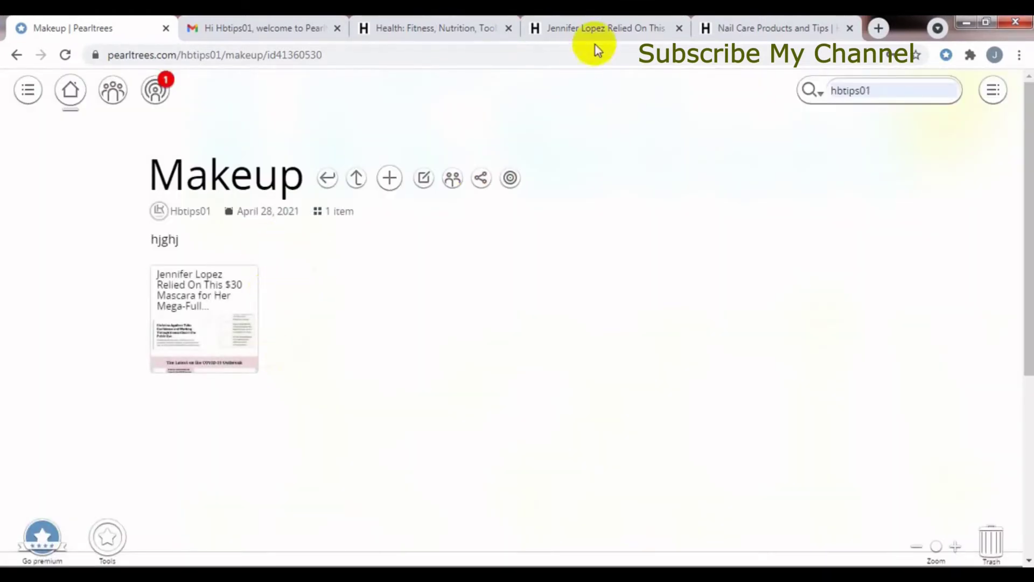
# Open the TikTok burgundy mascara article from the makeup listing and copy its address.
pyautogui.click(604, 28)
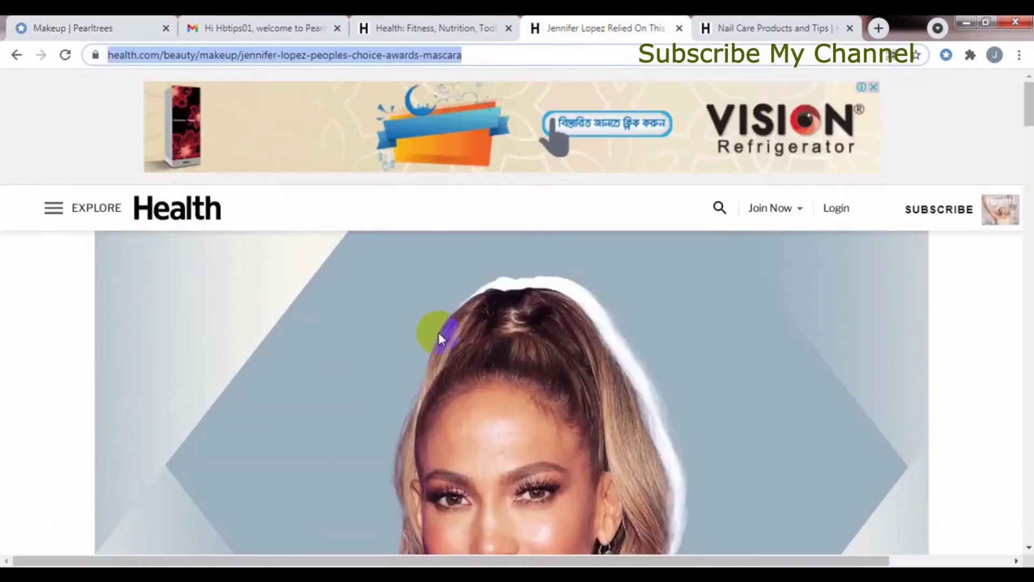
pyautogui.click(16, 55)
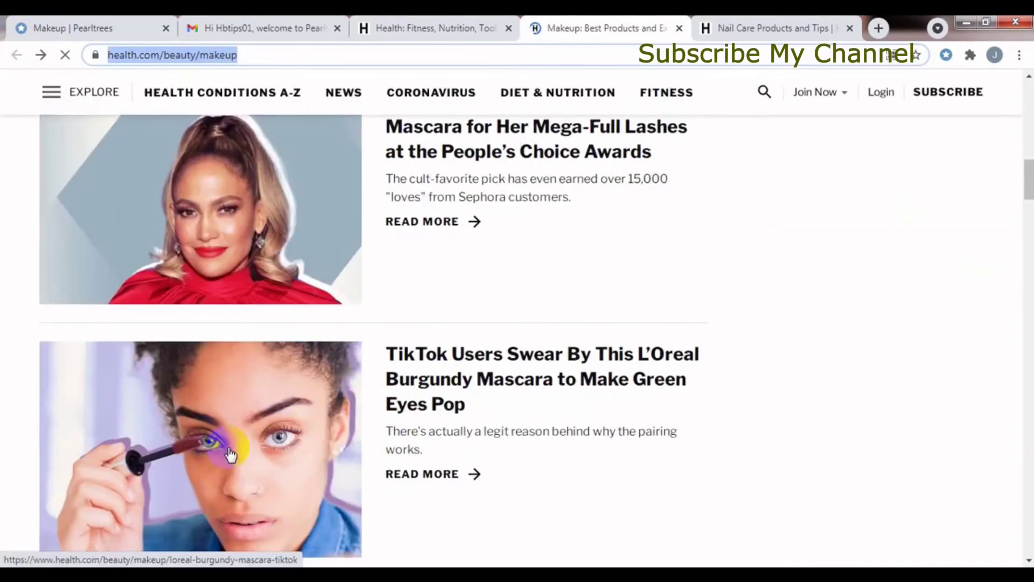
pyautogui.click(231, 454)
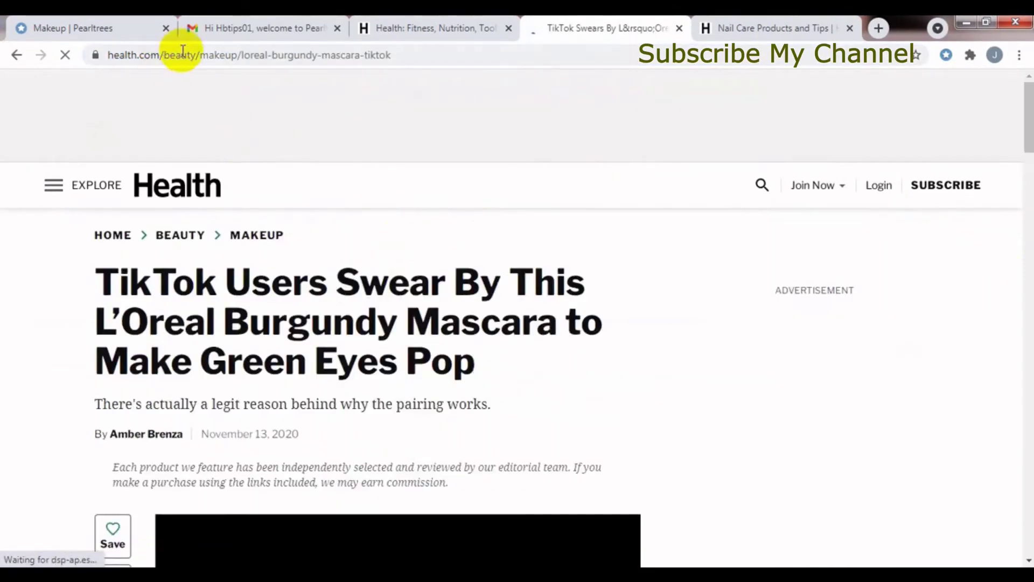
pyautogui.click(183, 54)
pyautogui.rightClick(199, 60)
pyautogui.click(261, 114)
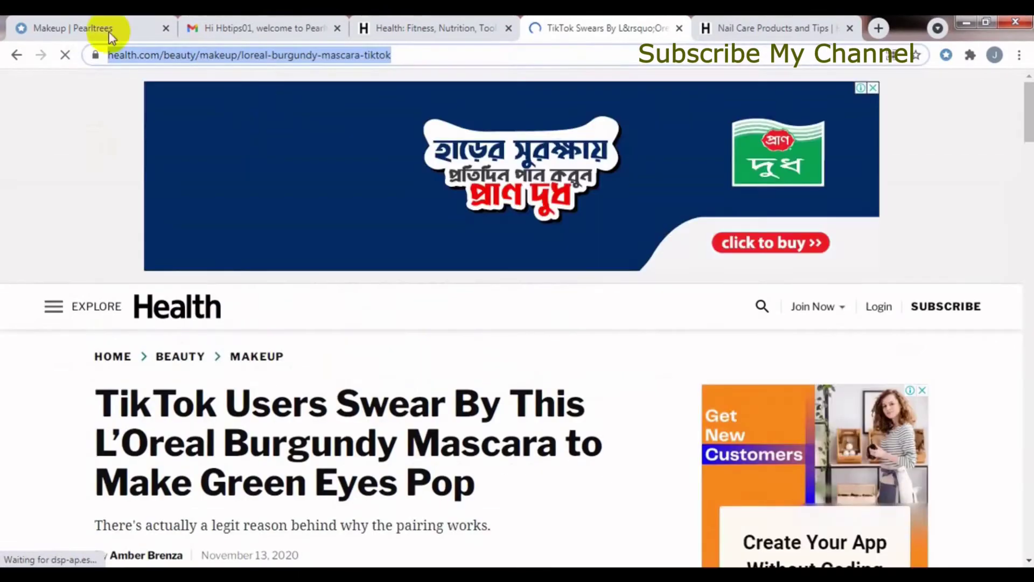
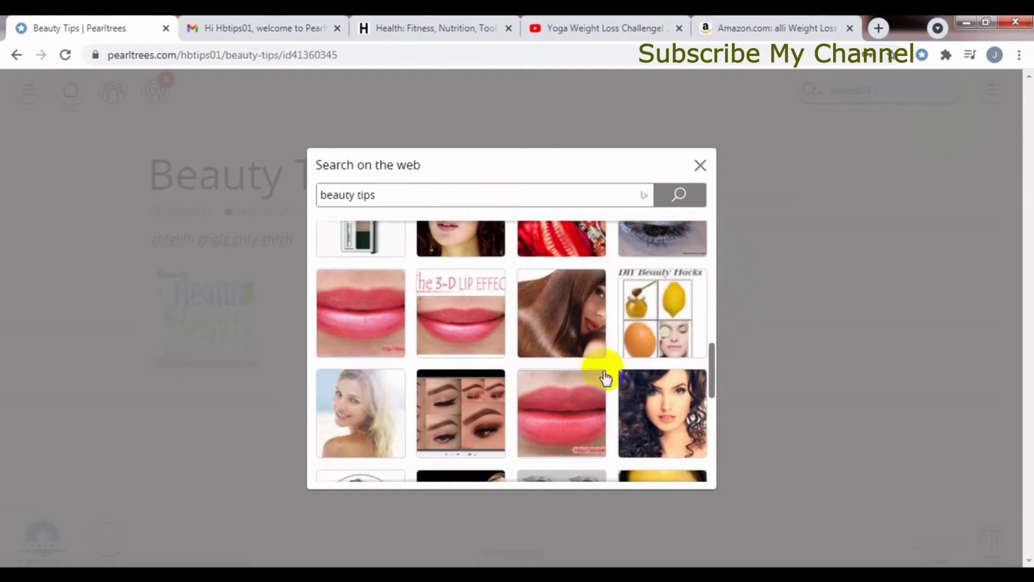
# Set the DIY beauty hacks picture as the Beauty Tips cover and close the dialogs.
pyautogui.click(657, 312)
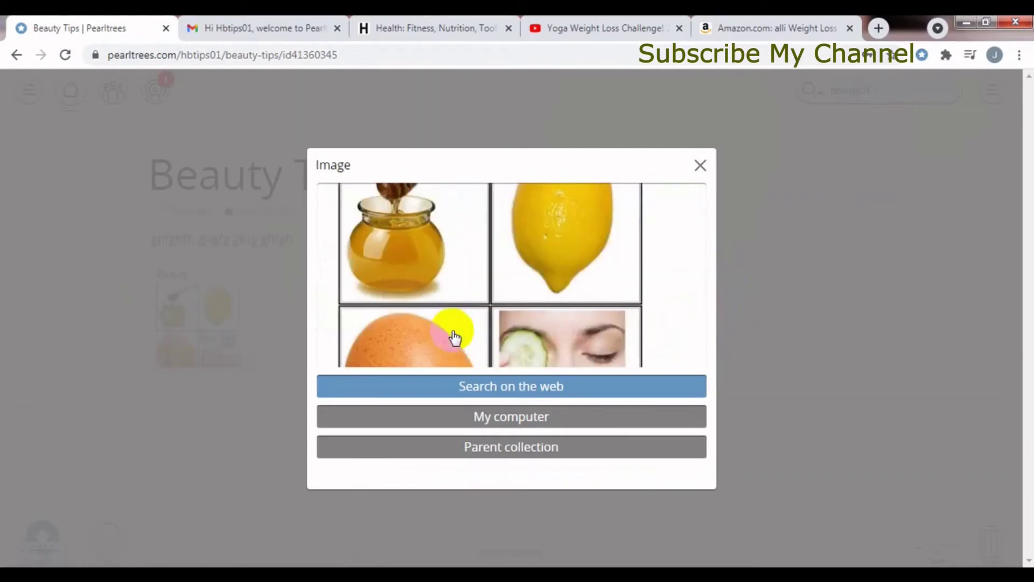
pyautogui.click(701, 165)
pyautogui.click(700, 165)
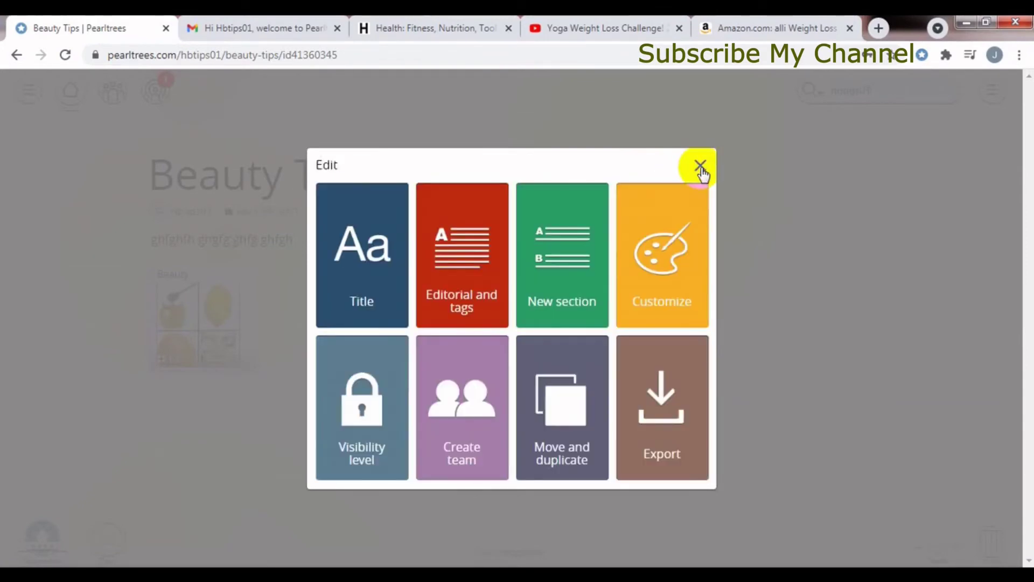
pyautogui.click(700, 166)
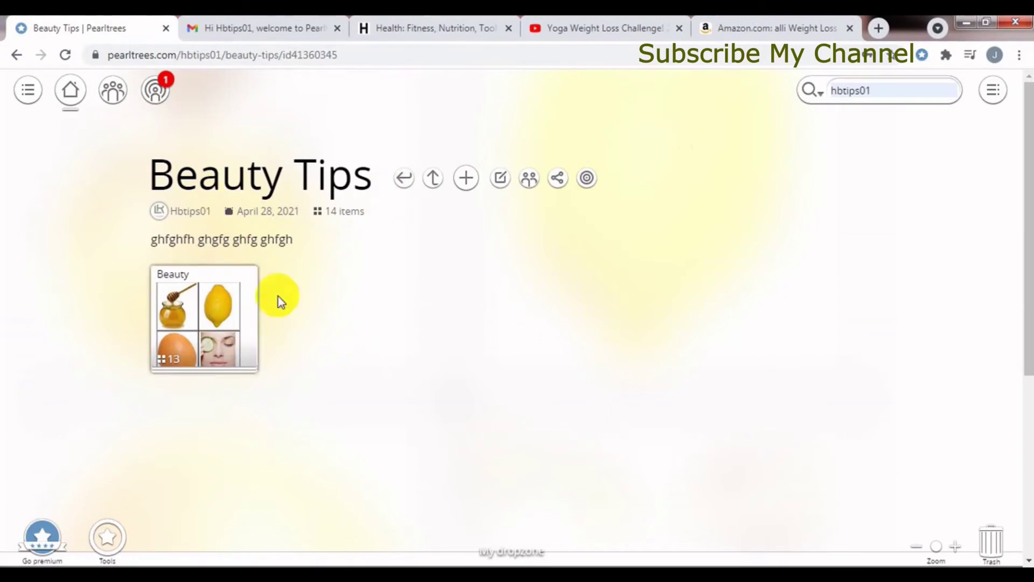
# Navigate from Beauty Tips into Beauty and open the Skincare sub-collection.
pyautogui.click(212, 328)
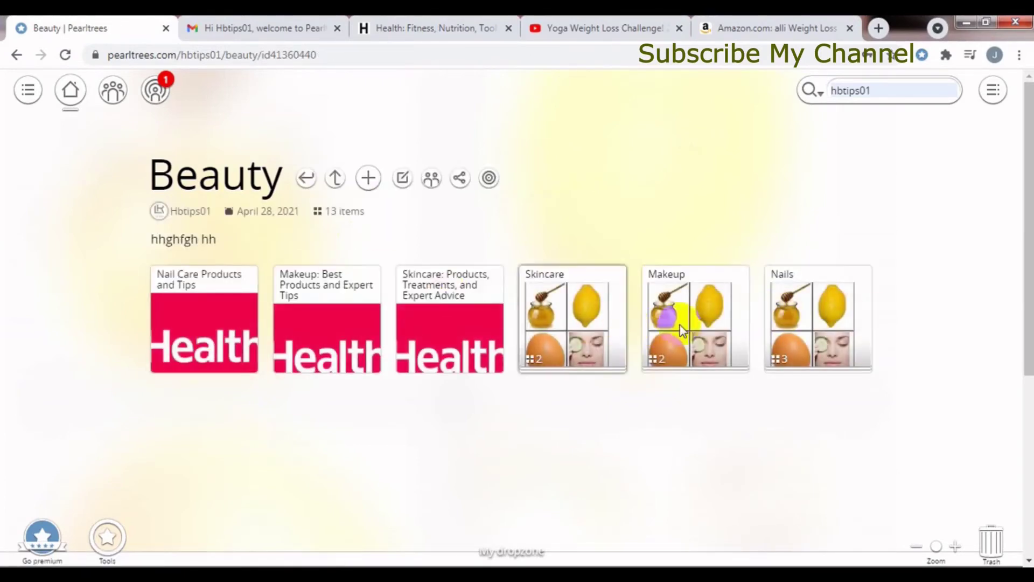
pyautogui.click(305, 181)
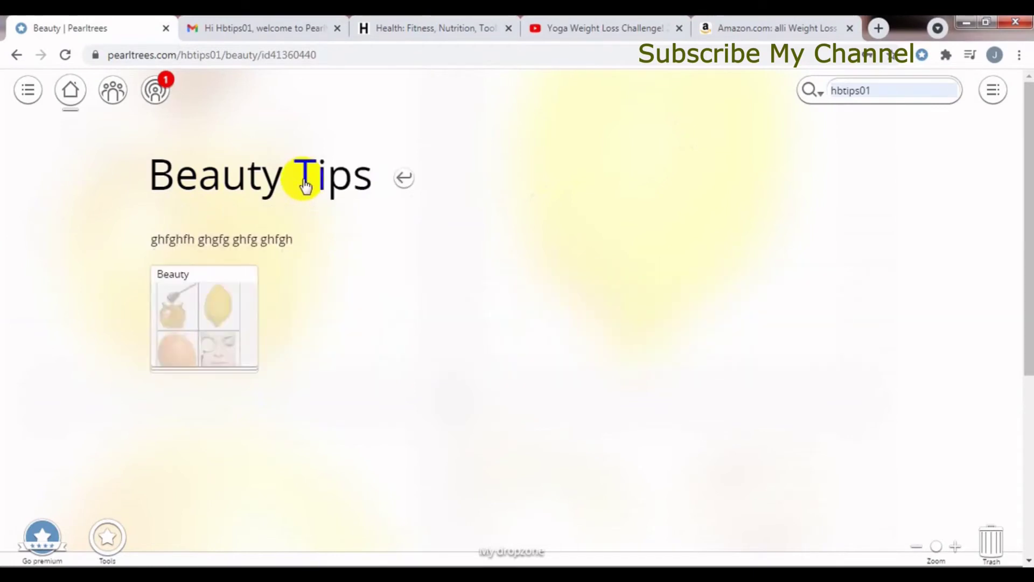
pyautogui.click(403, 180)
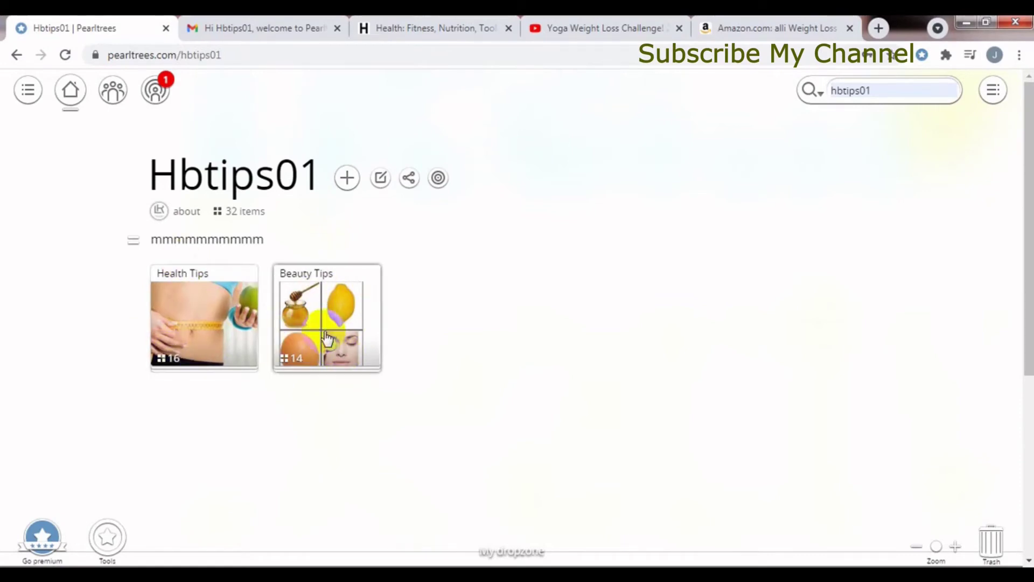
pyautogui.click(331, 333)
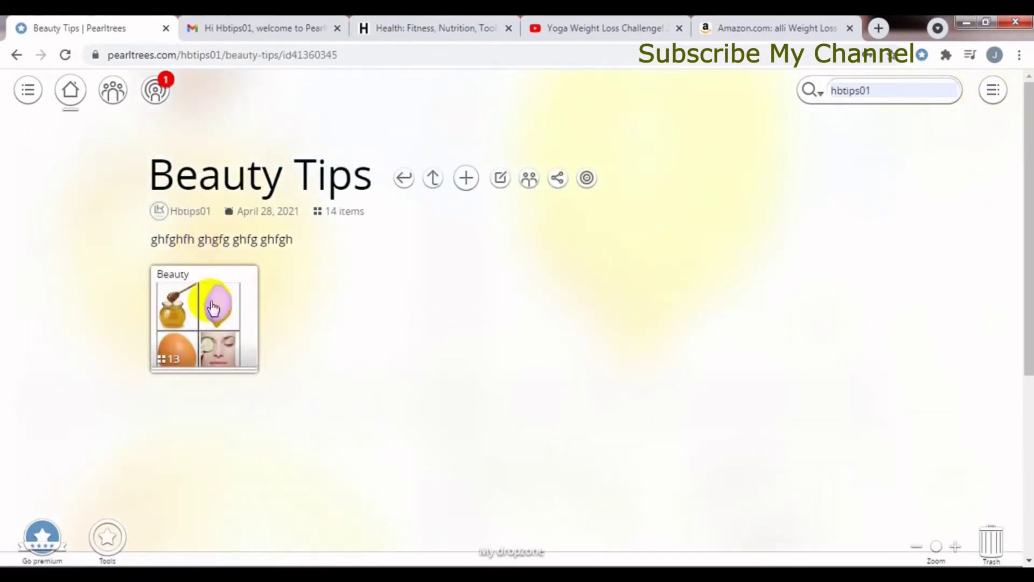
pyautogui.click(209, 323)
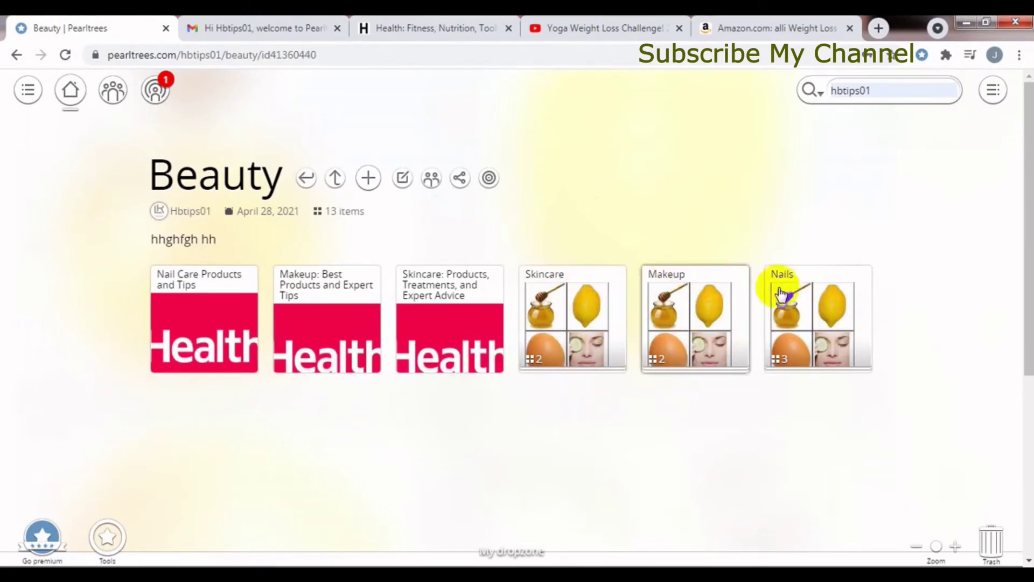
pyautogui.click(598, 304)
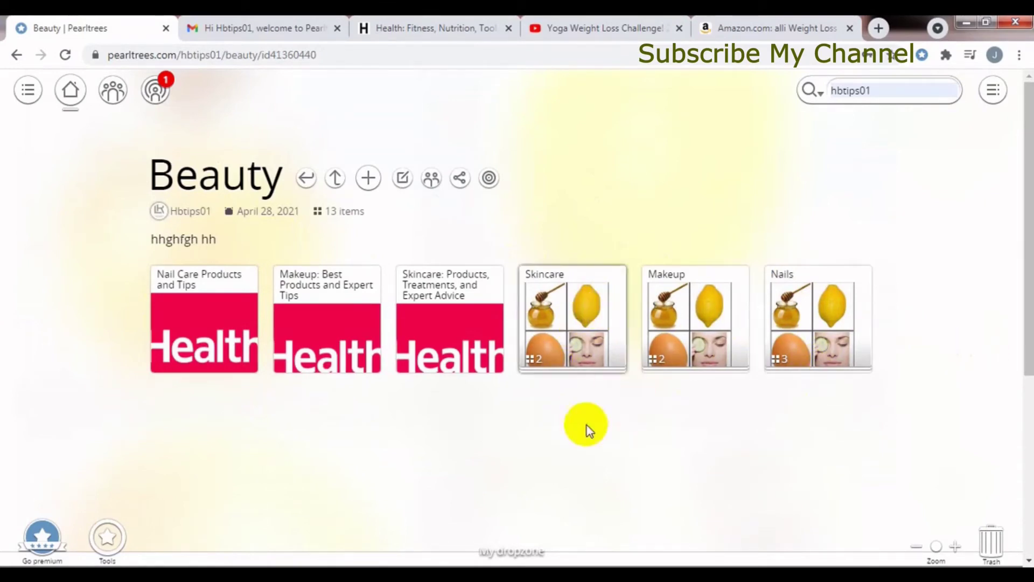
pyautogui.click(562, 353)
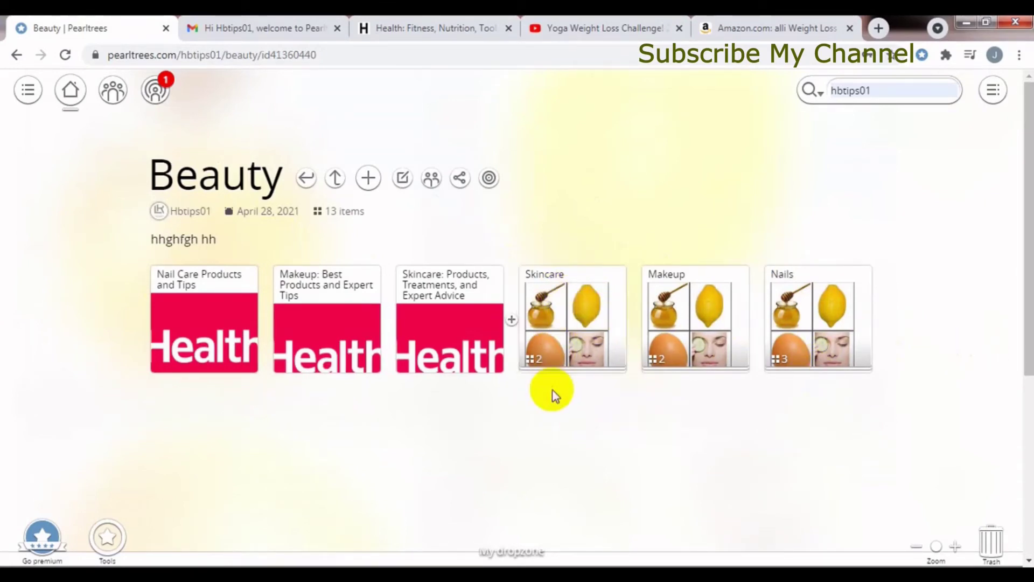
pyautogui.click(572, 322)
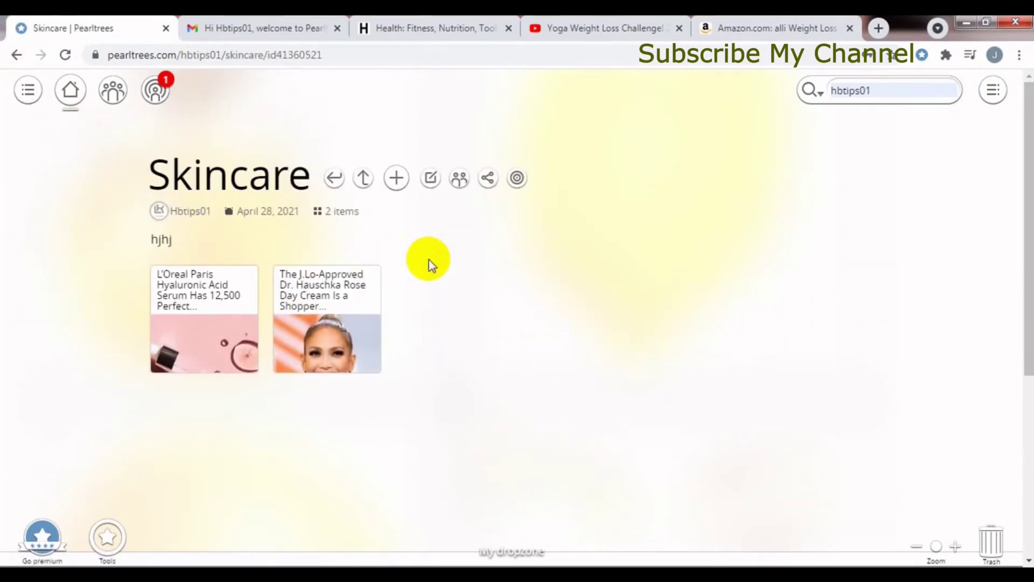
pyautogui.click(430, 180)
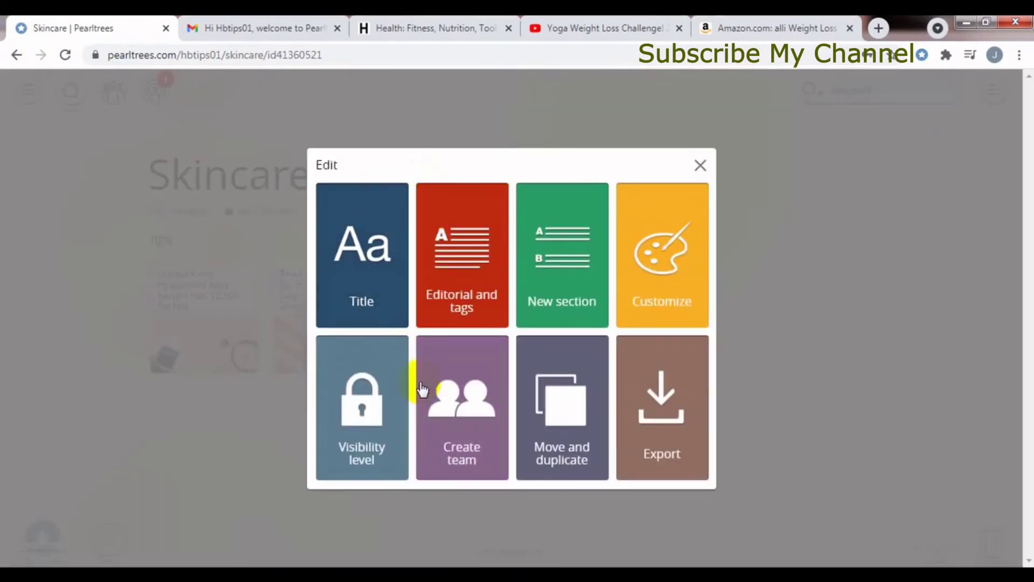
pyautogui.click(461, 296)
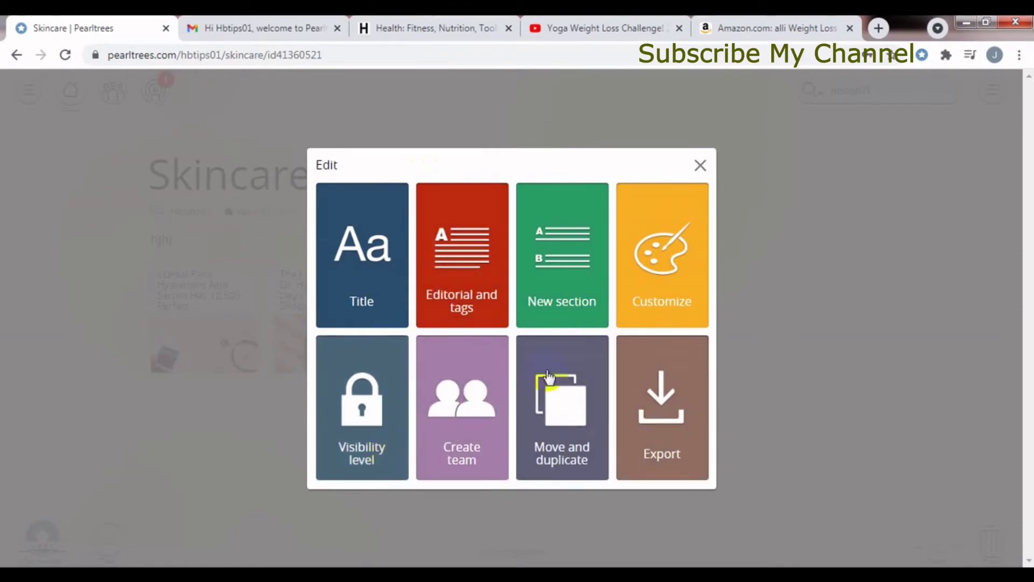
pyautogui.click(683, 270)
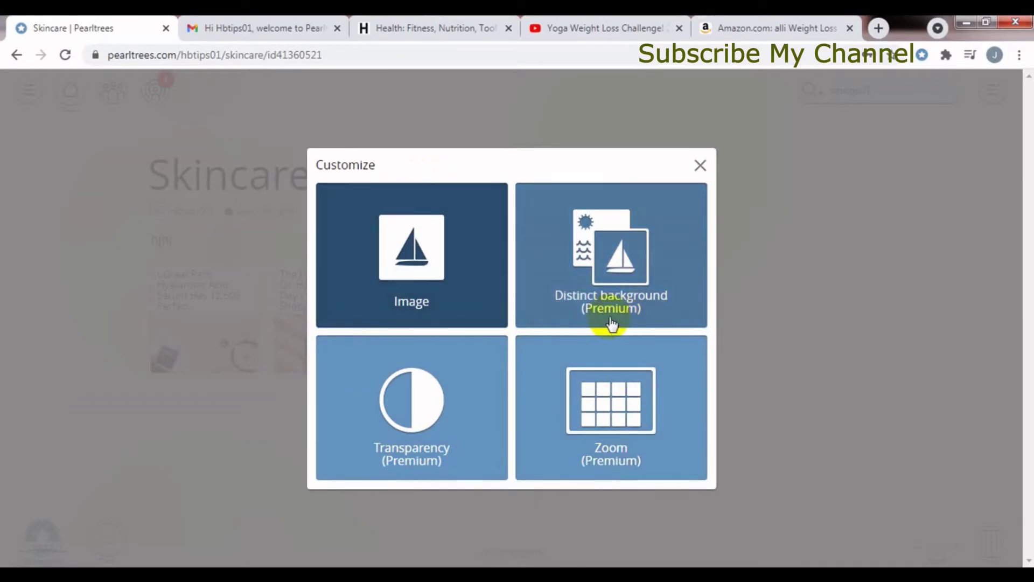
pyautogui.click(419, 263)
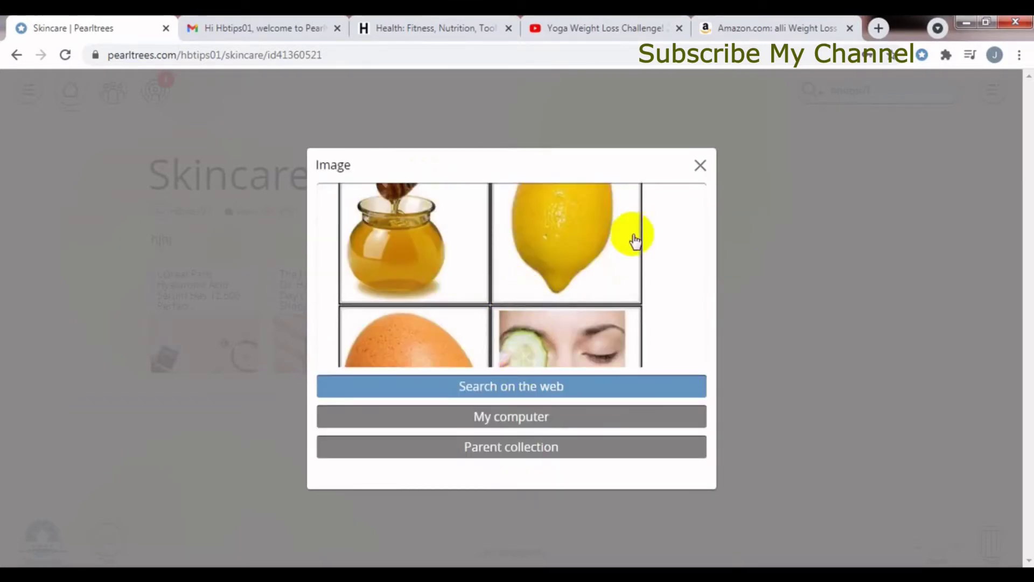
pyautogui.click(702, 167)
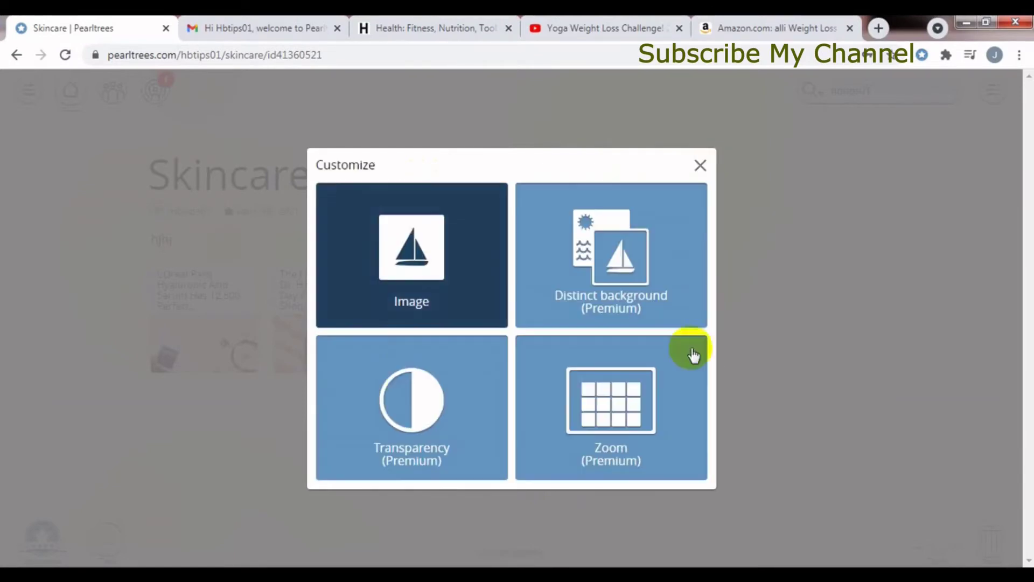
pyautogui.click(700, 165)
pyautogui.click(701, 165)
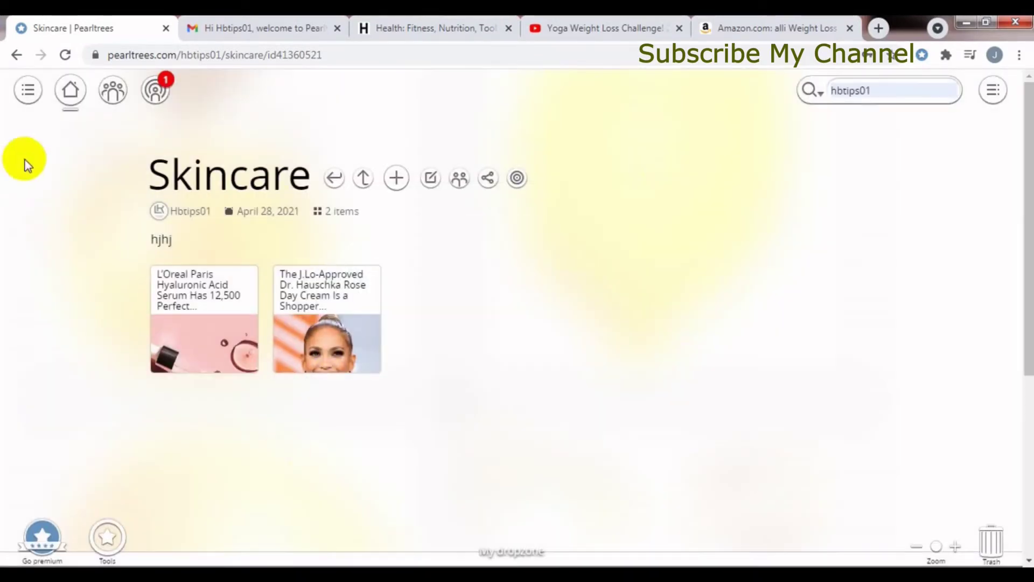
# Upload the skincare1 image from the computer as the Beauty collection's cover.
pyautogui.click(17, 55)
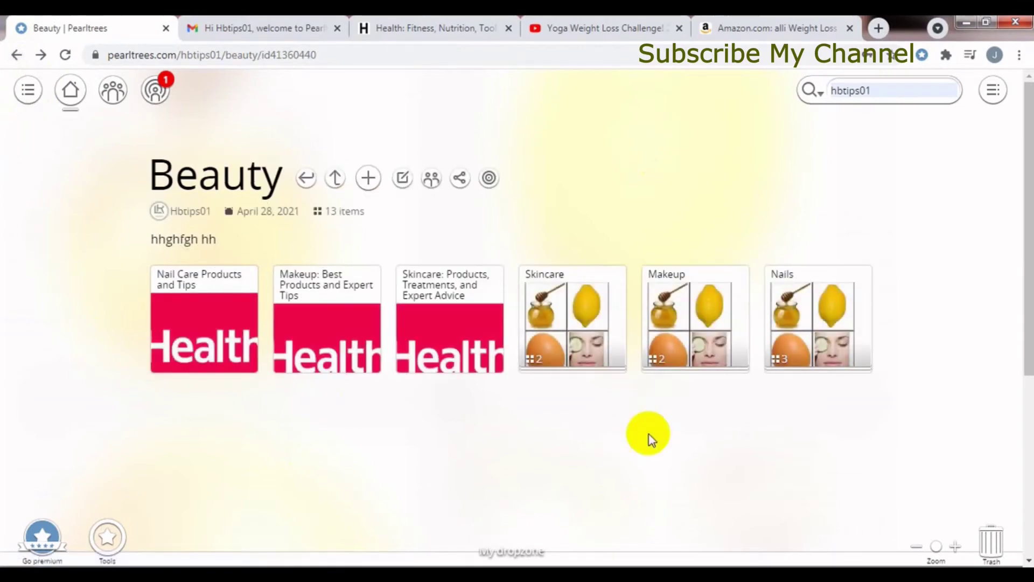
pyautogui.click(402, 180)
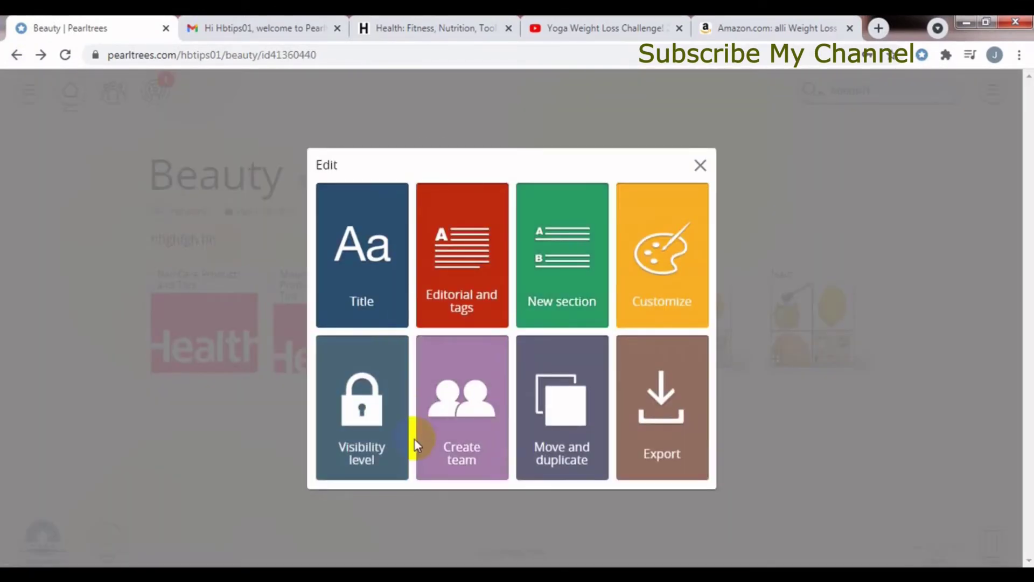
pyautogui.click(472, 342)
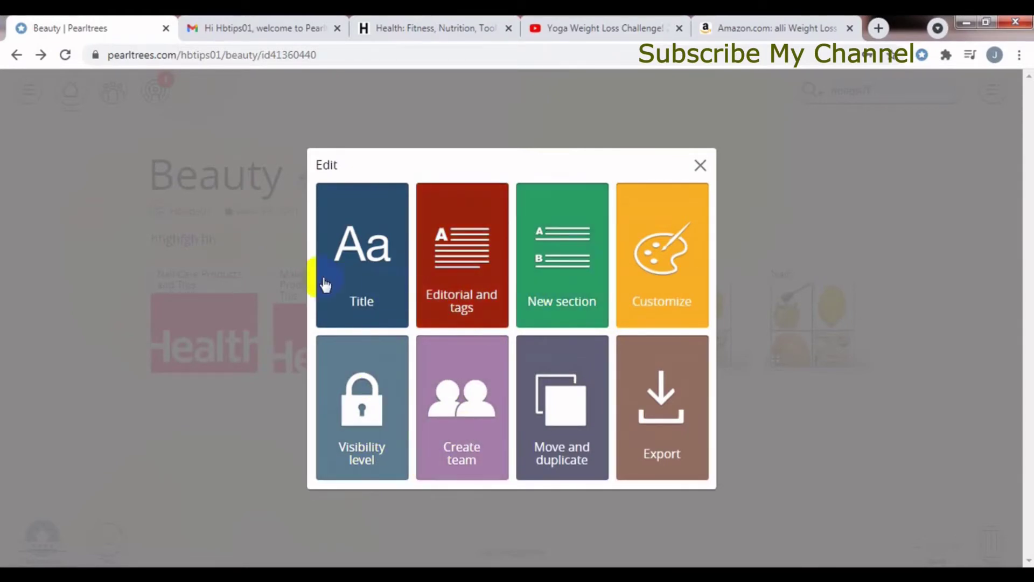
pyautogui.click(658, 258)
pyautogui.click(432, 260)
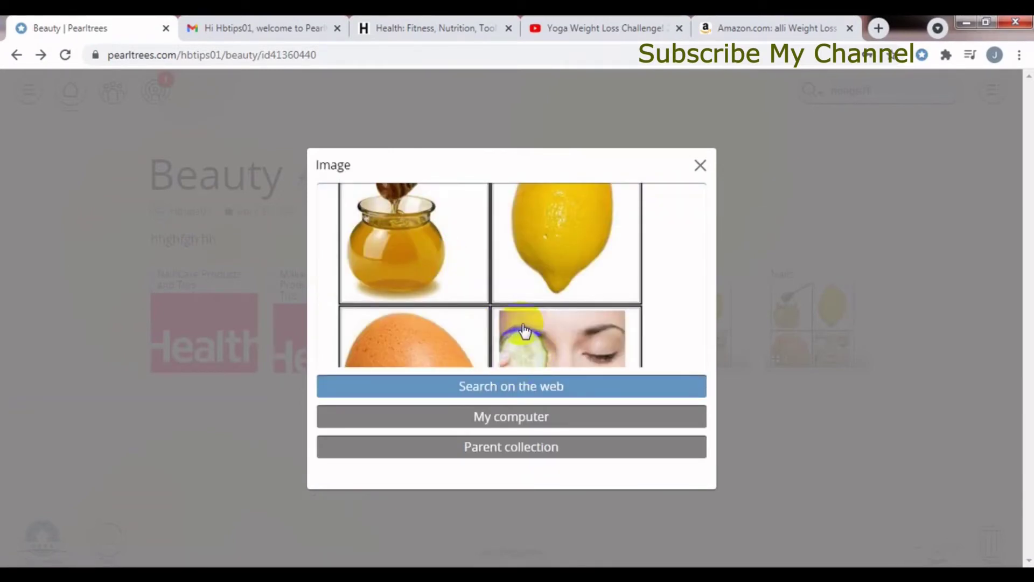
pyautogui.click(512, 417)
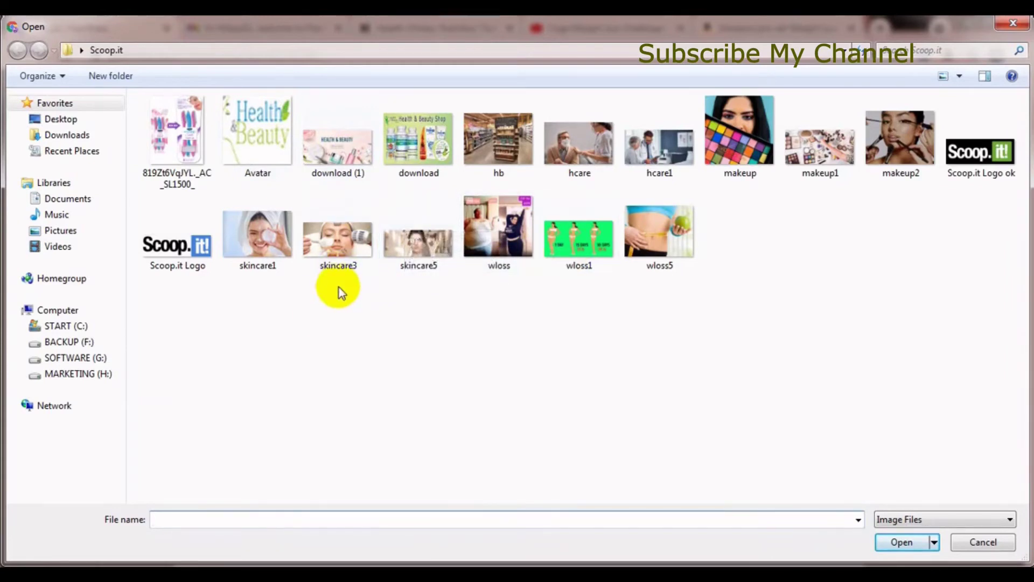
pyautogui.click(260, 266)
pyautogui.click(876, 543)
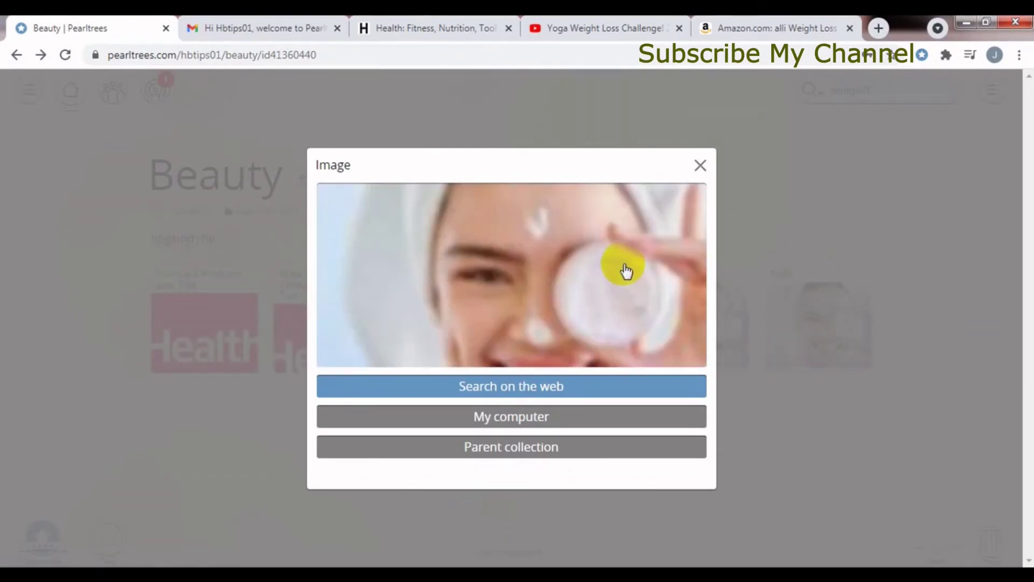
pyautogui.click(699, 167)
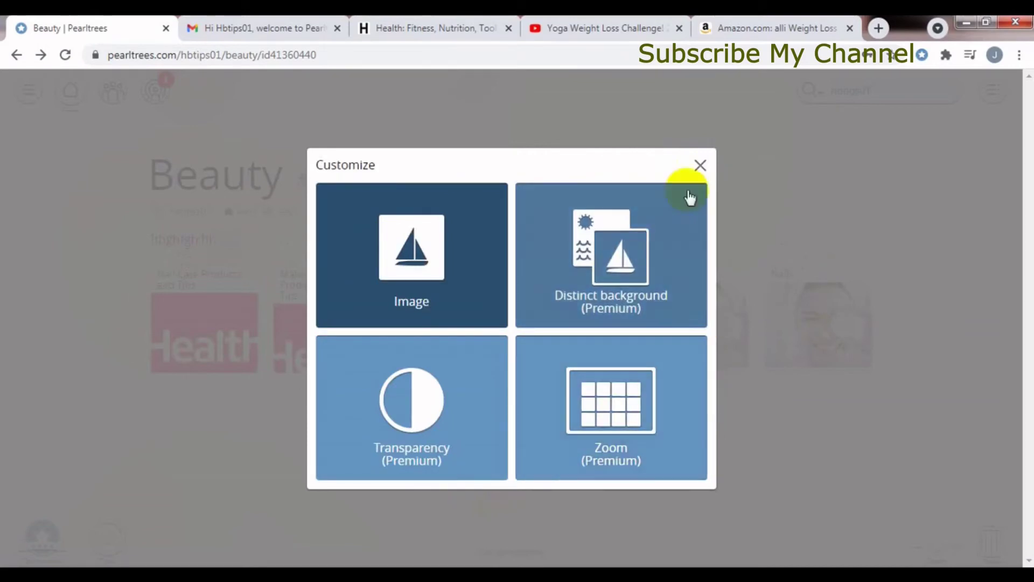
pyautogui.click(699, 166)
pyautogui.click(696, 168)
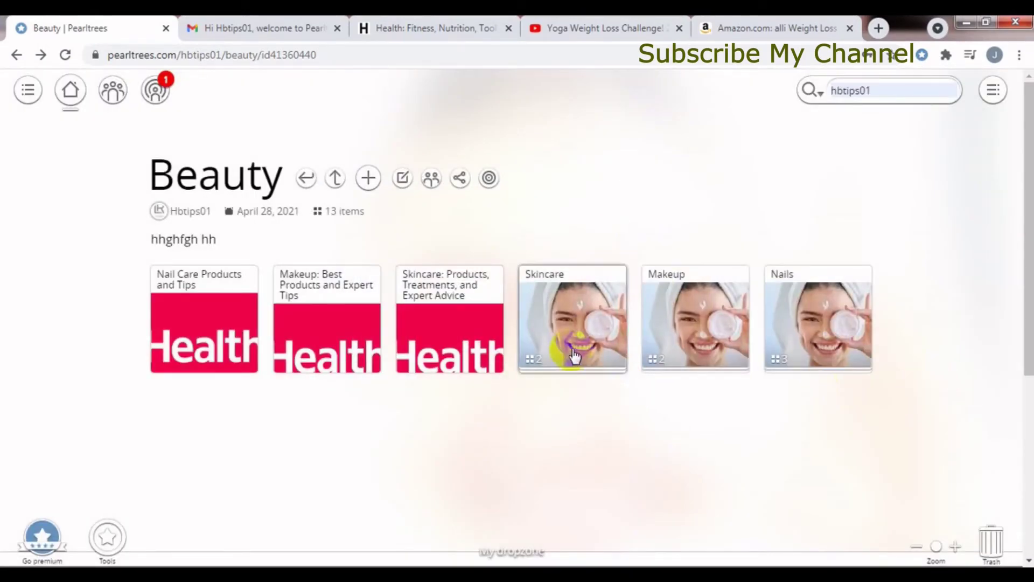
# Open the Skincare sub-collection and bring up its edit options.
pyautogui.click(597, 348)
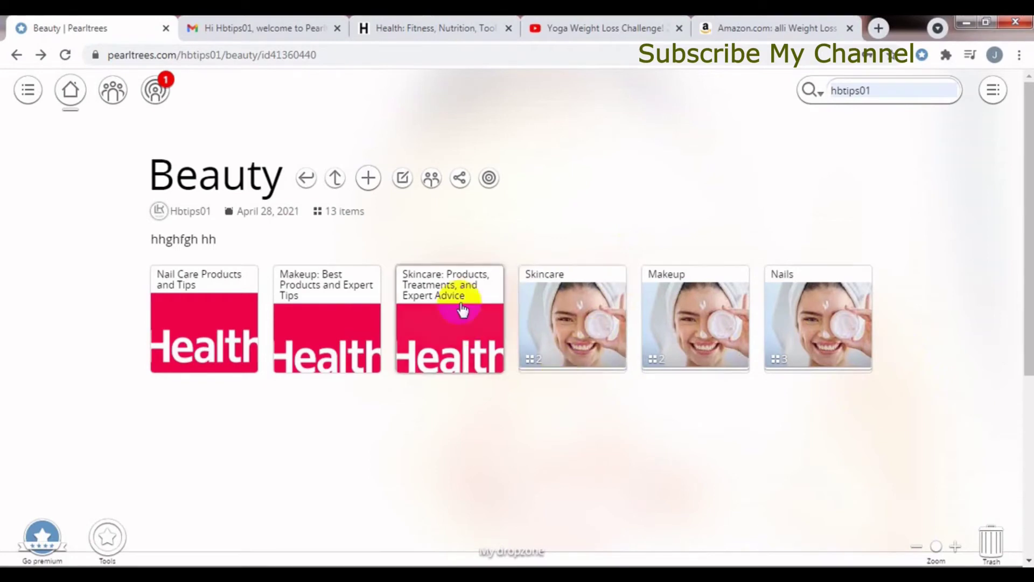
pyautogui.click(566, 342)
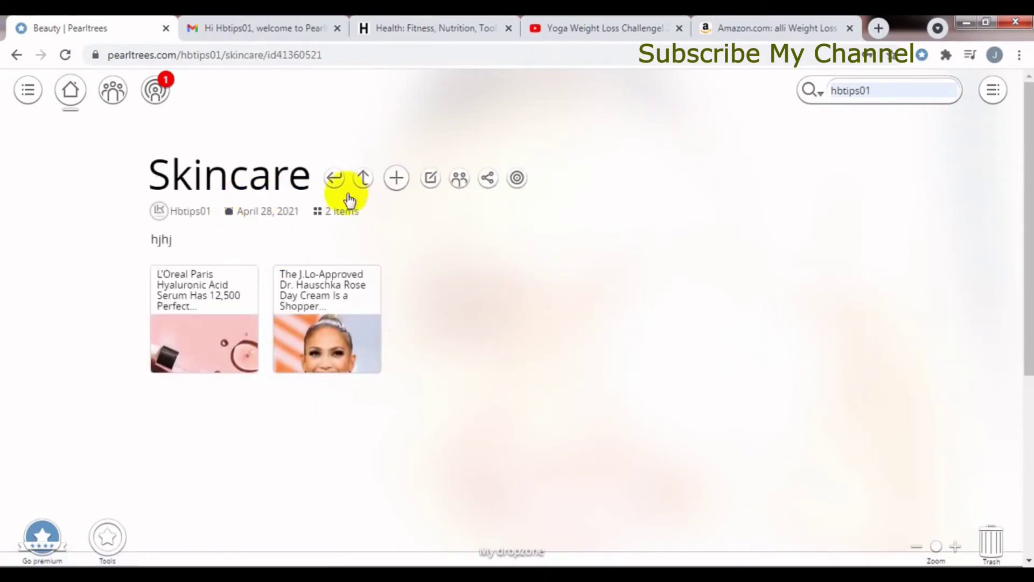
pyautogui.click(429, 180)
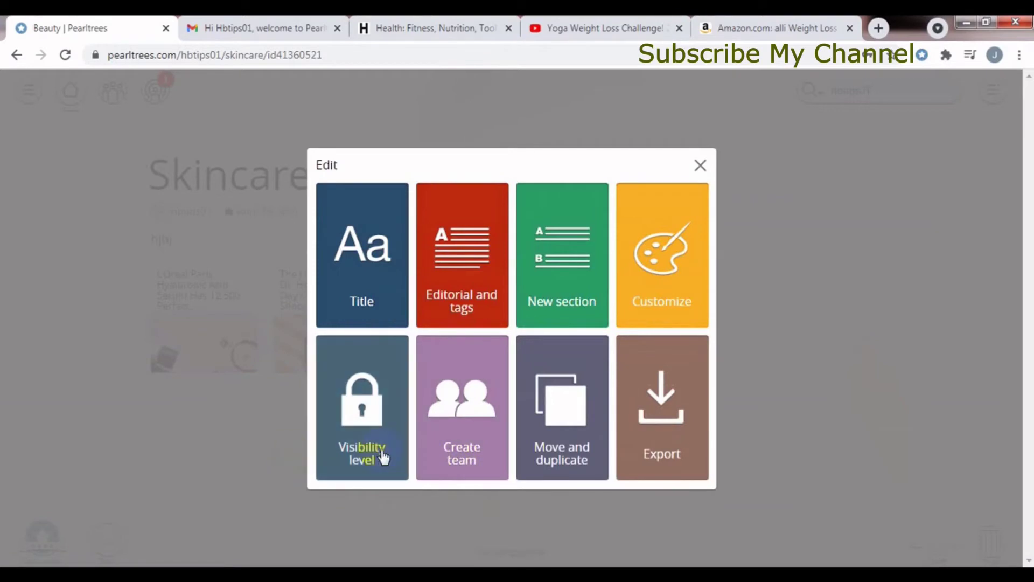
# Make a web-searched face-mask photo the Skincare cover, then return to Beauty.
pyautogui.click(474, 319)
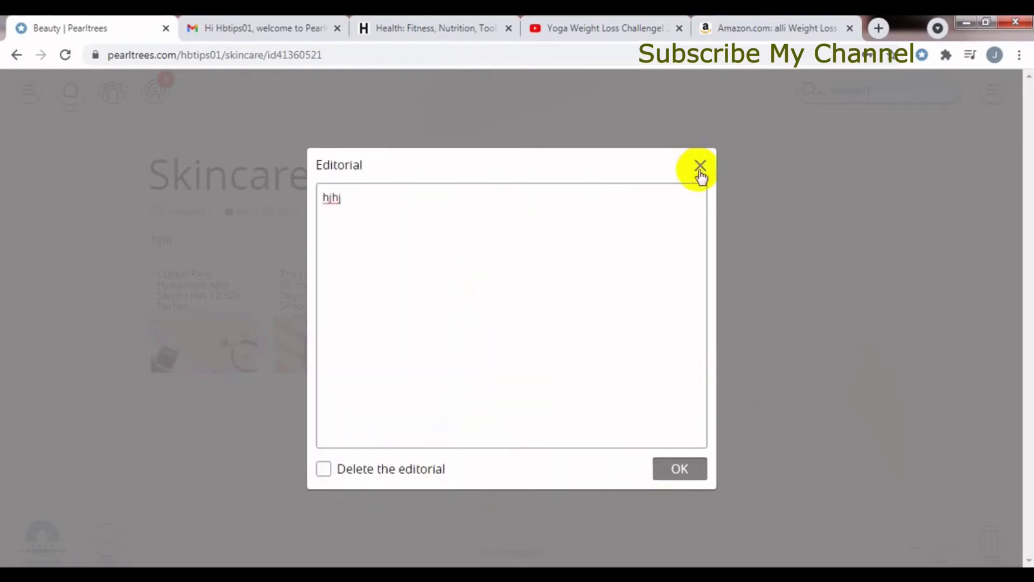
pyautogui.click(700, 166)
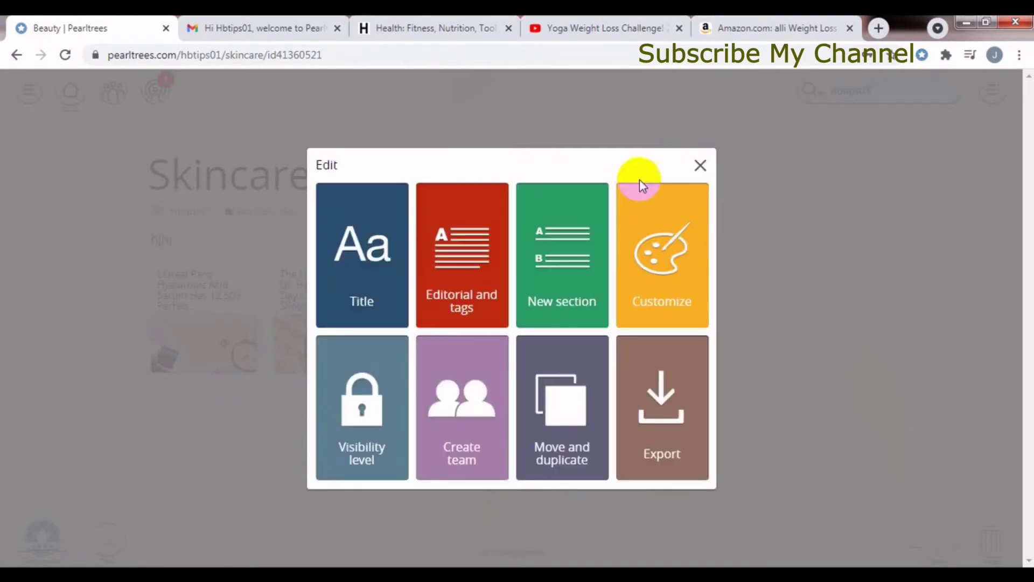
pyautogui.click(681, 290)
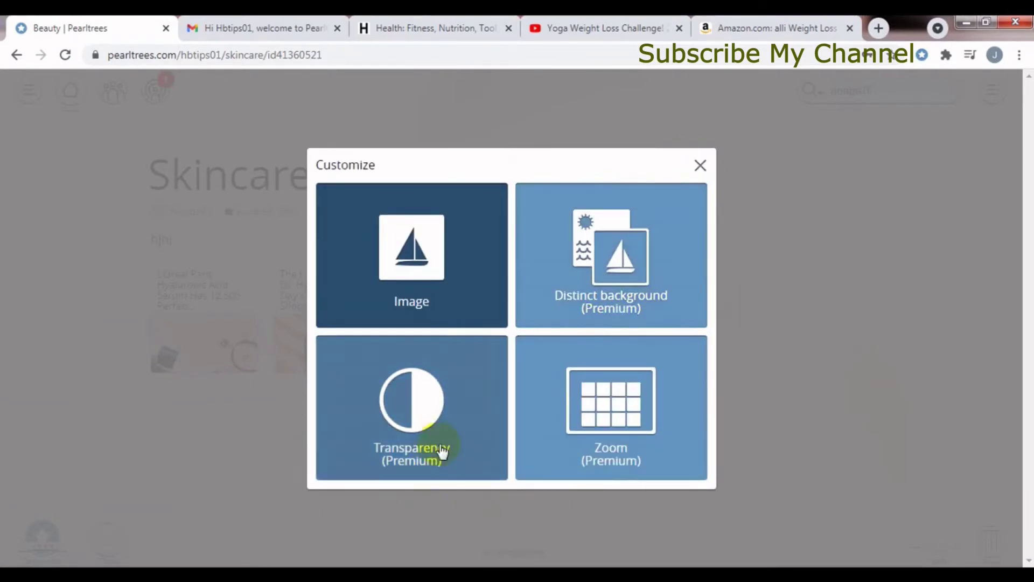
pyautogui.click(385, 275)
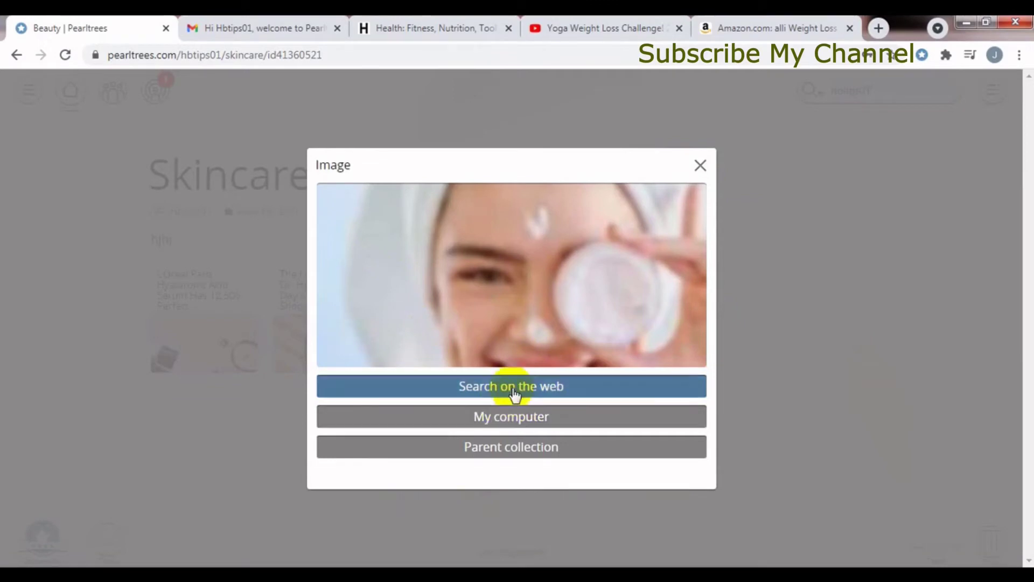
pyautogui.click(514, 387)
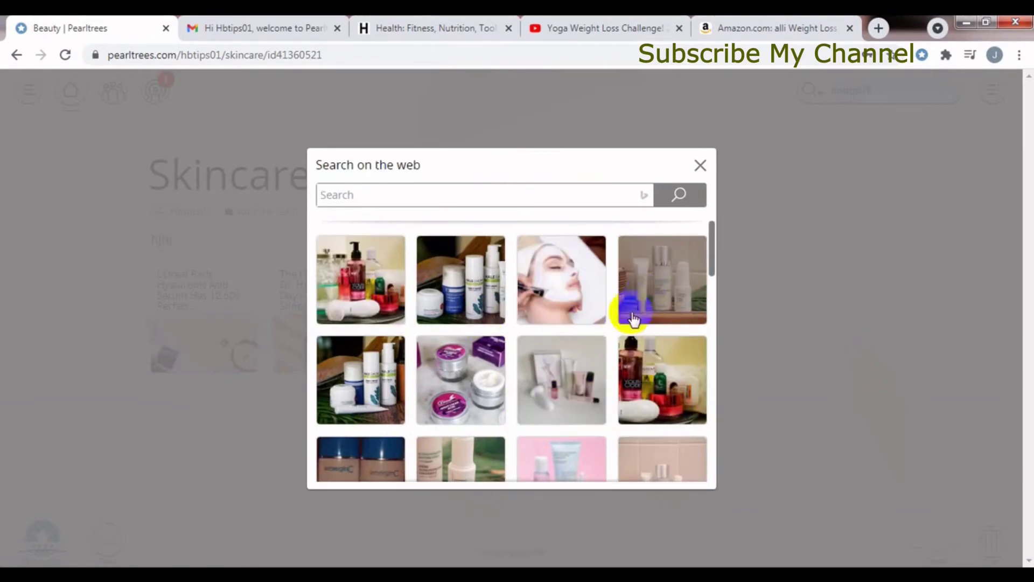
pyautogui.click(567, 290)
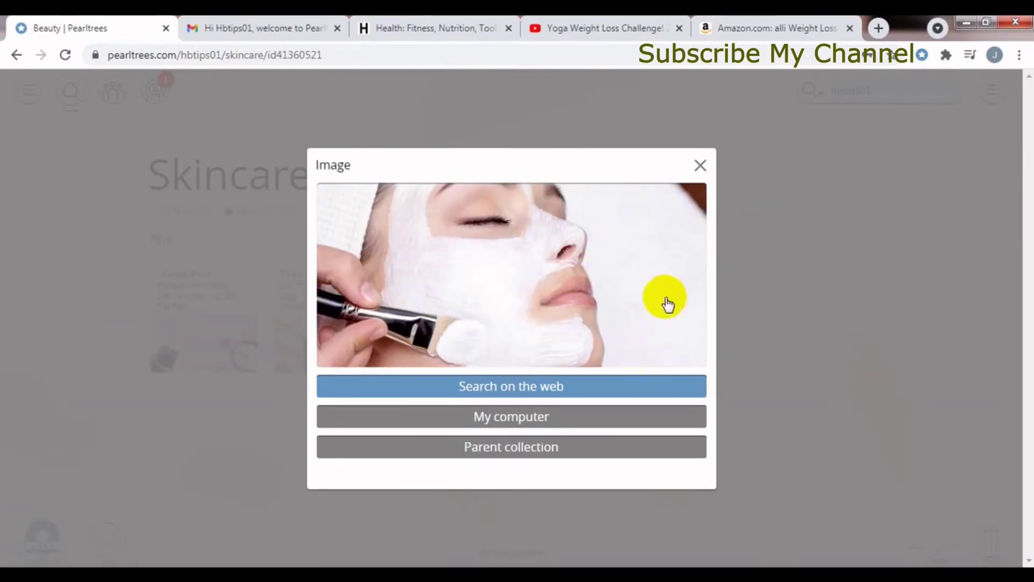
pyautogui.click(700, 165)
pyautogui.click(700, 165)
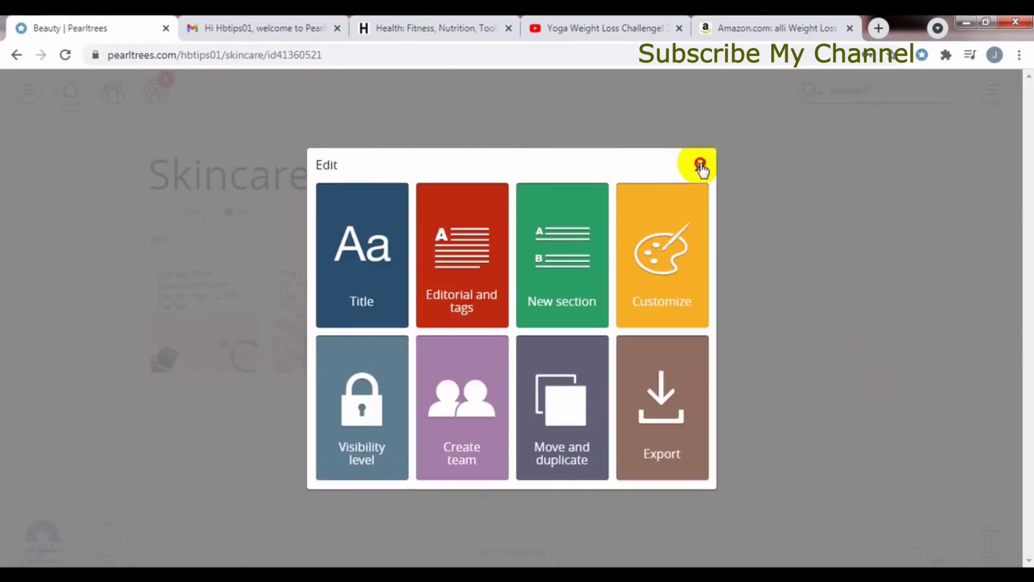
pyautogui.click(697, 164)
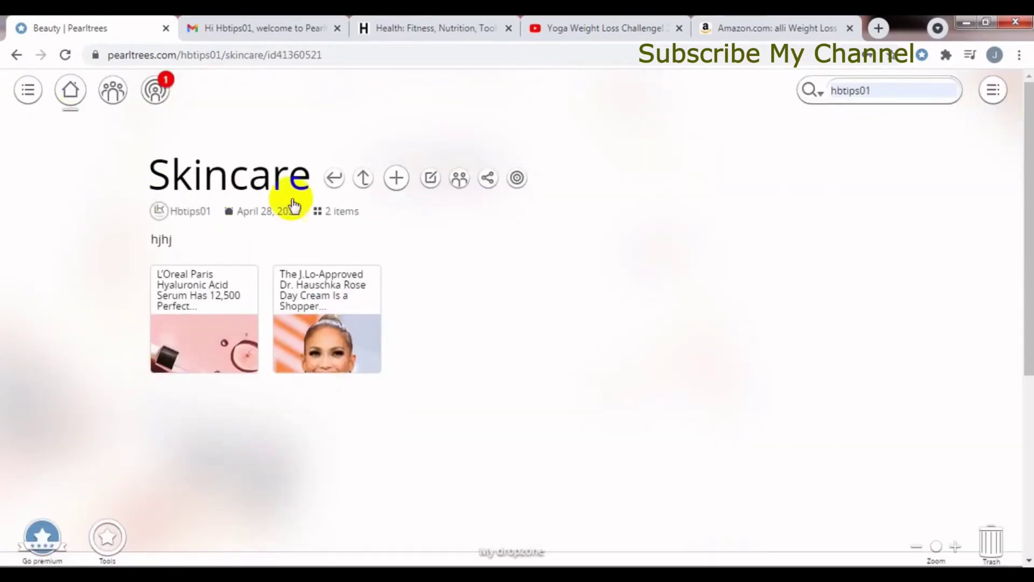
pyautogui.click(339, 180)
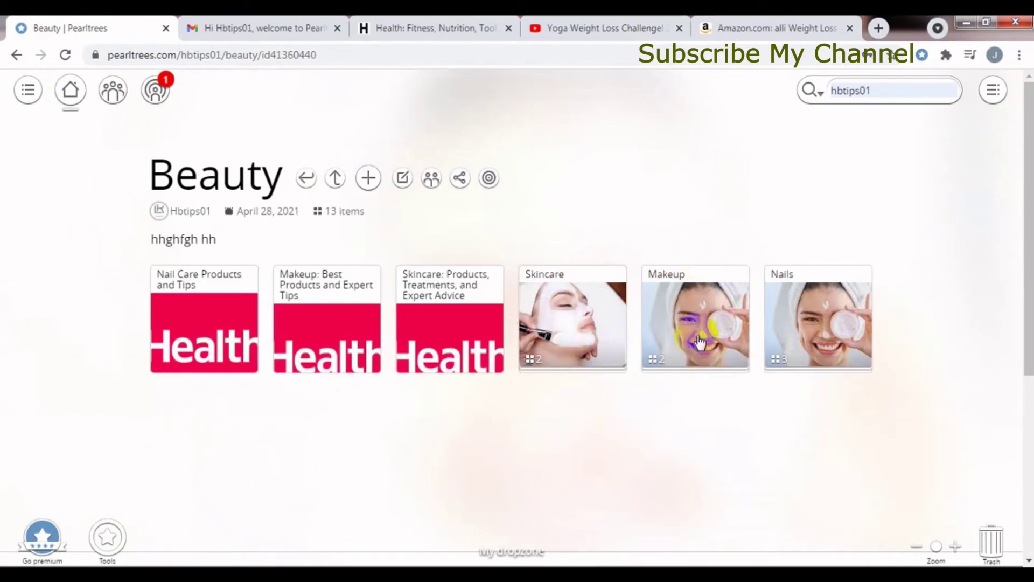
# Give Makeup a web-searched black-lace face-paint photo as its cover, then return to Beauty.
pyautogui.click(687, 325)
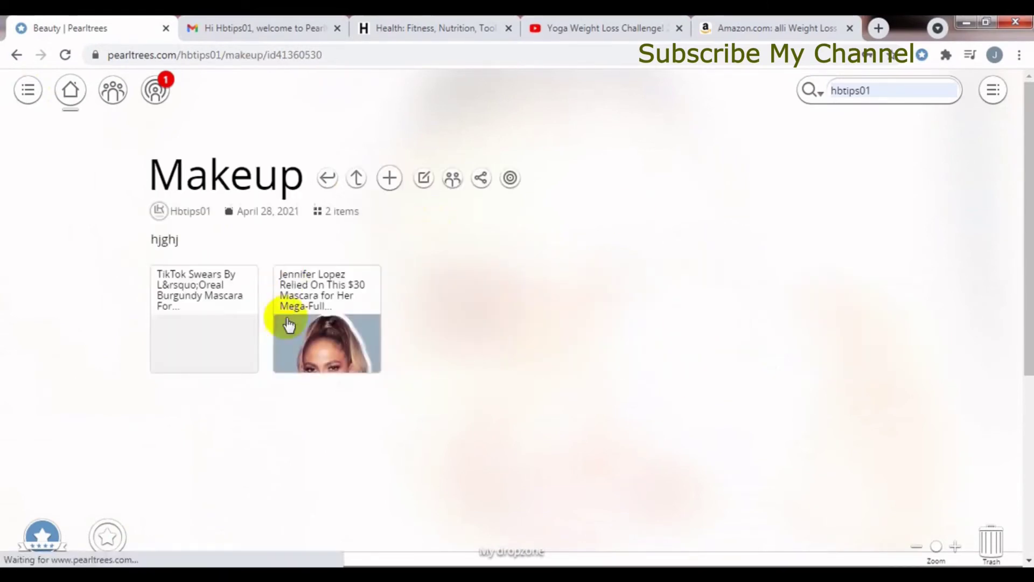
pyautogui.click(422, 180)
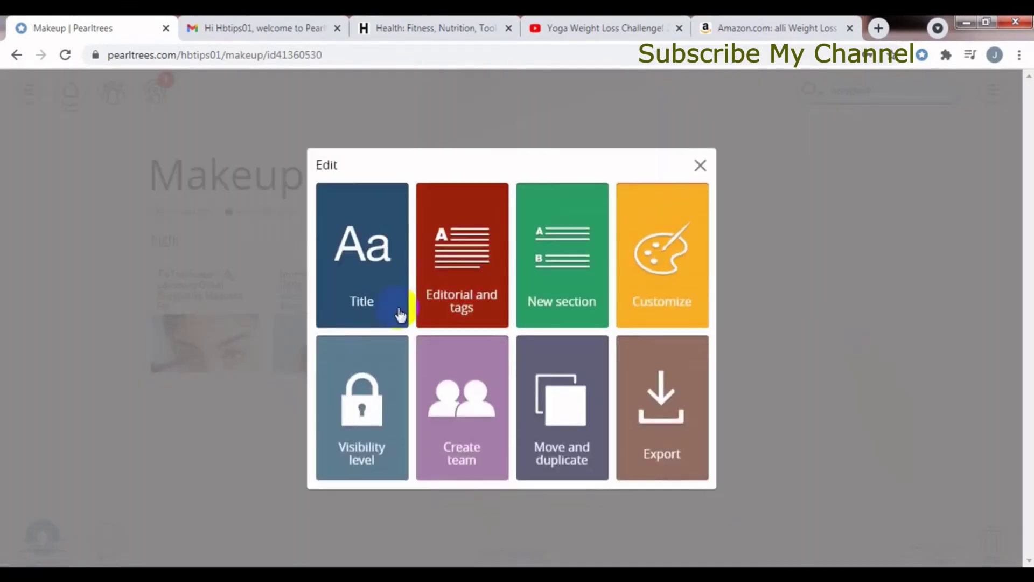
pyautogui.click(657, 269)
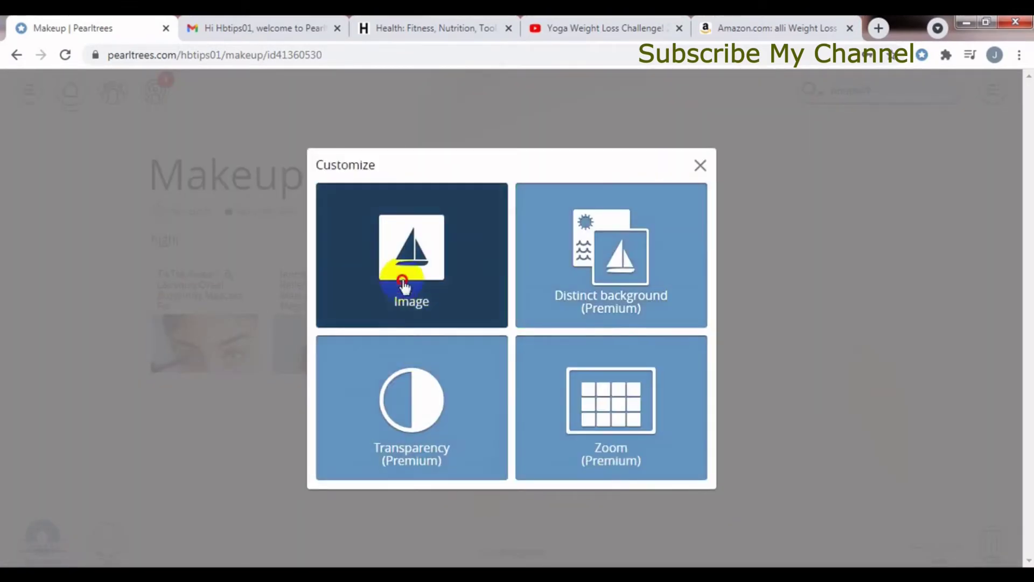
pyautogui.click(404, 291)
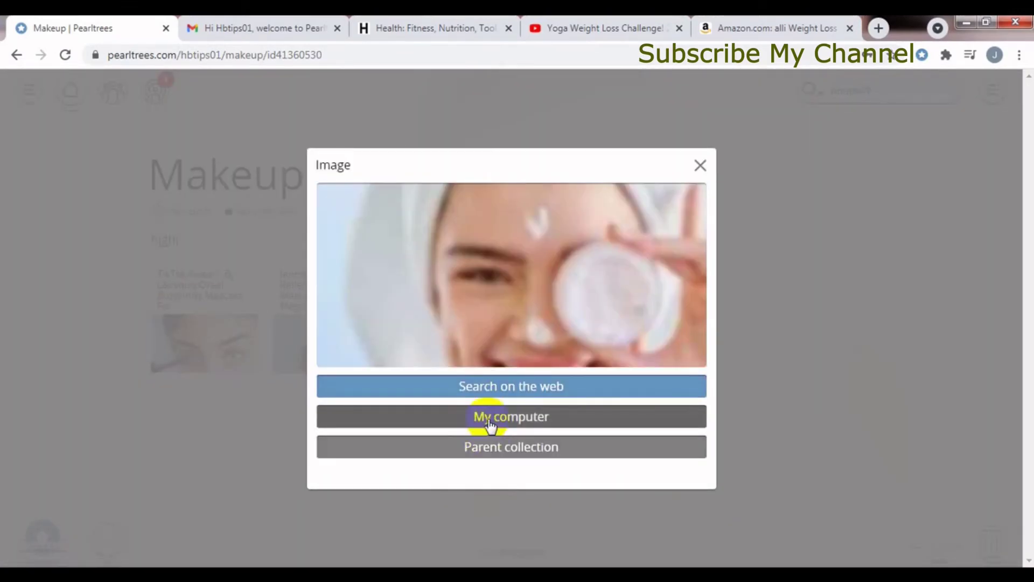
pyautogui.click(496, 396)
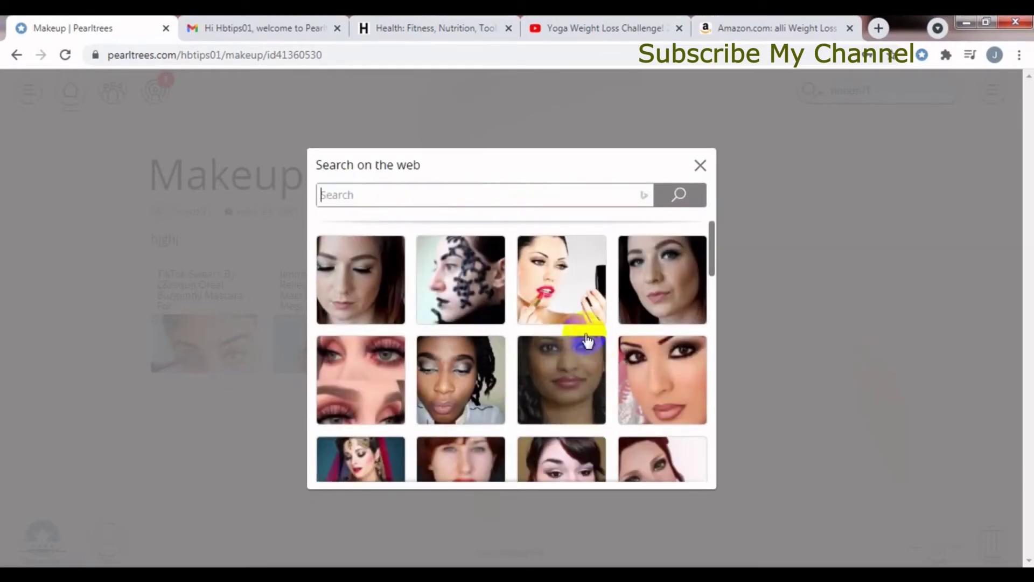
pyautogui.click(466, 281)
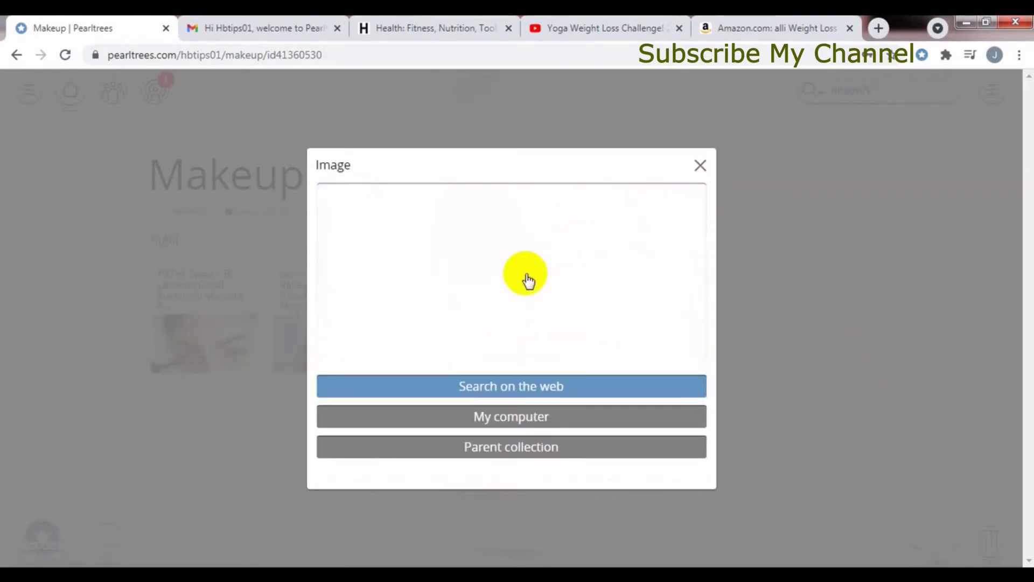
pyautogui.click(701, 166)
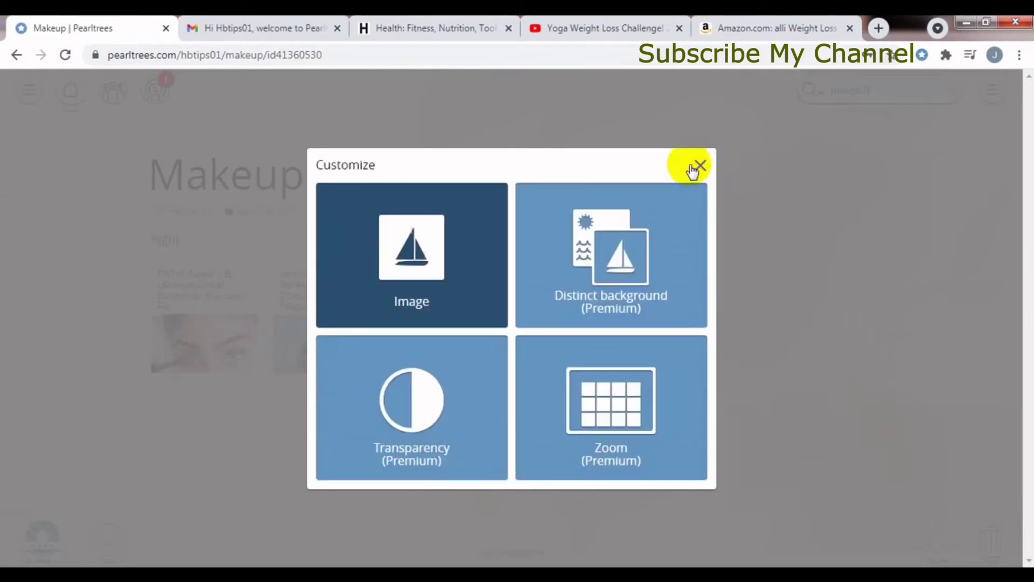
pyautogui.click(698, 167)
pyautogui.click(698, 167)
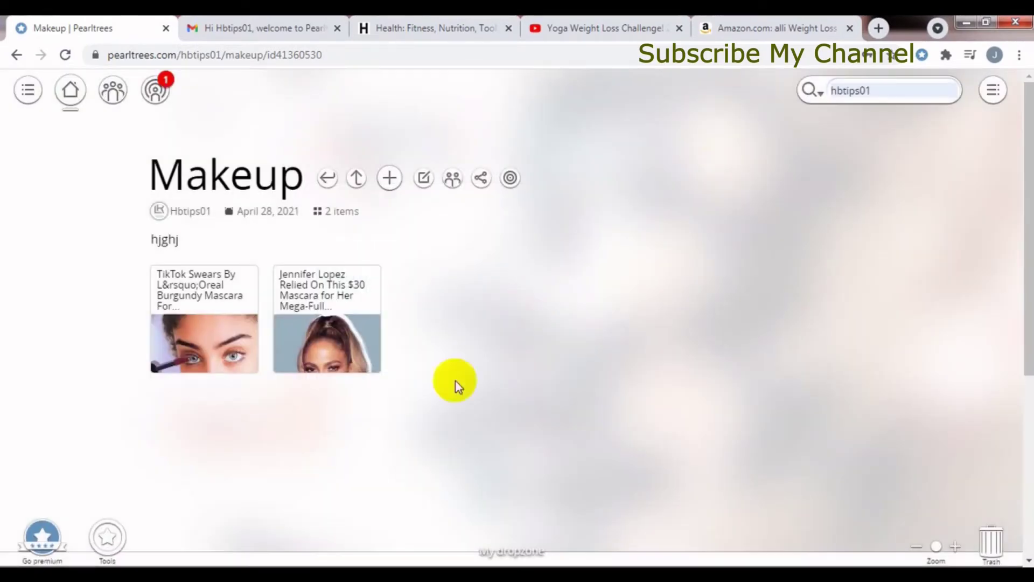
pyautogui.click(328, 179)
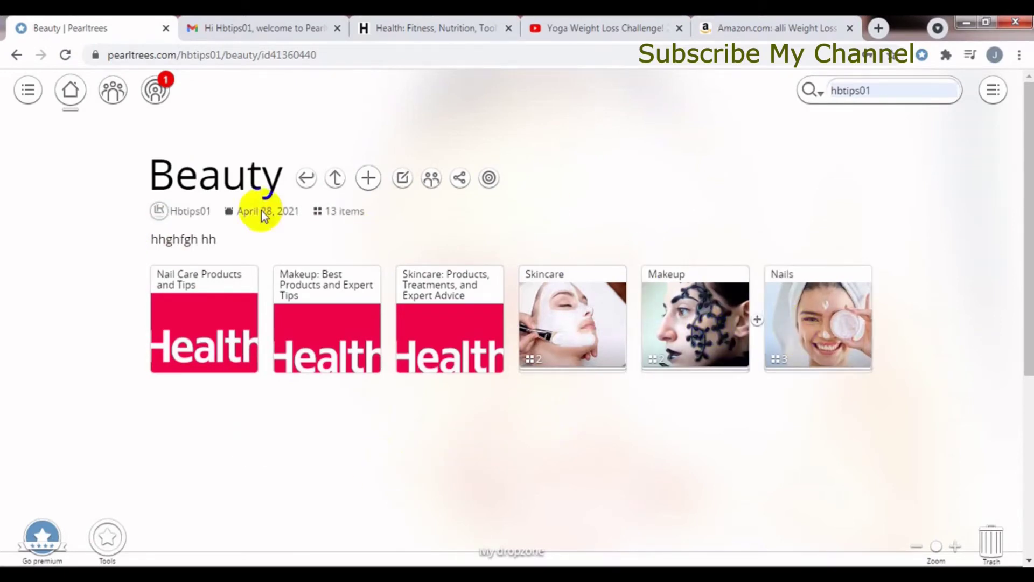
# Navigate back up to the account's root collection and open Health Tips.
pyautogui.click(302, 186)
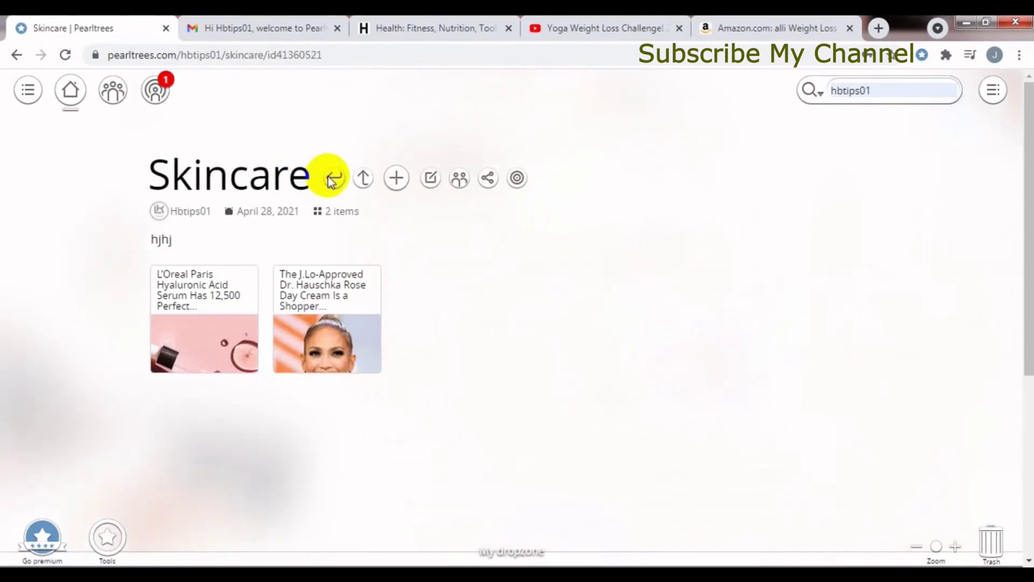
pyautogui.click(328, 179)
pyautogui.click(303, 178)
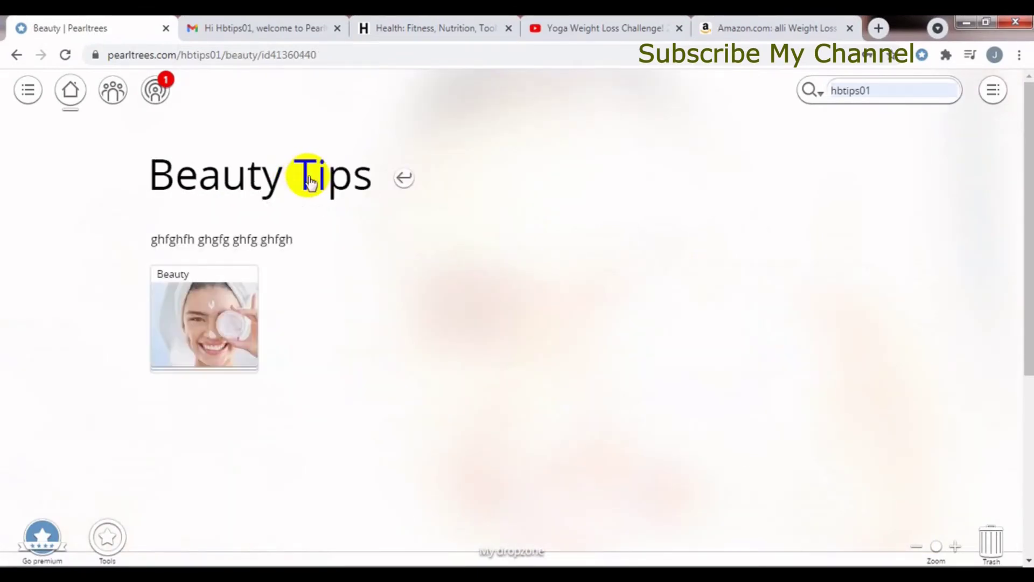
pyautogui.click(400, 182)
pyautogui.click(188, 311)
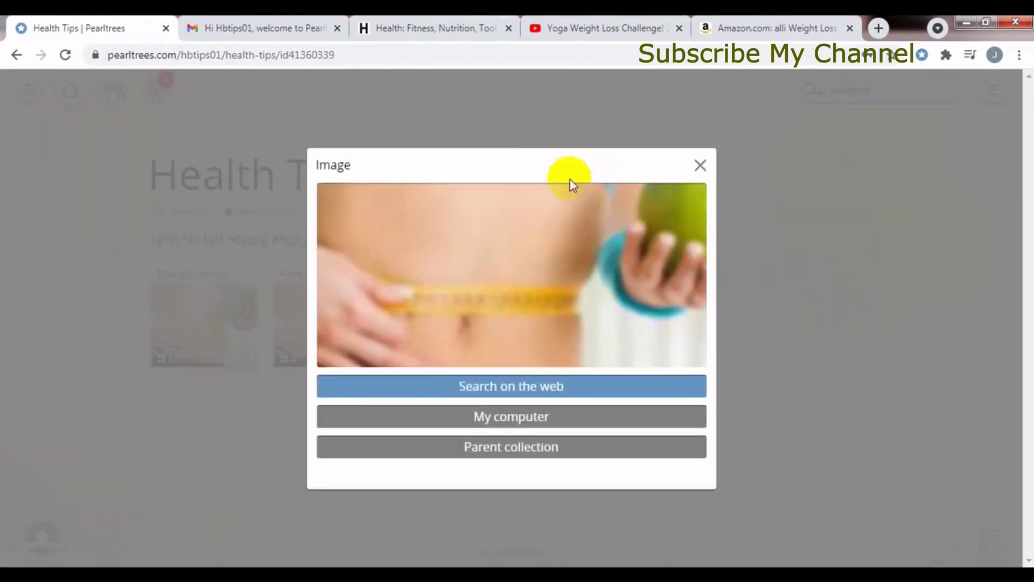
# Pick the web-searched green-apples nutrition image as the Health Tips cover.
pyautogui.click(701, 169)
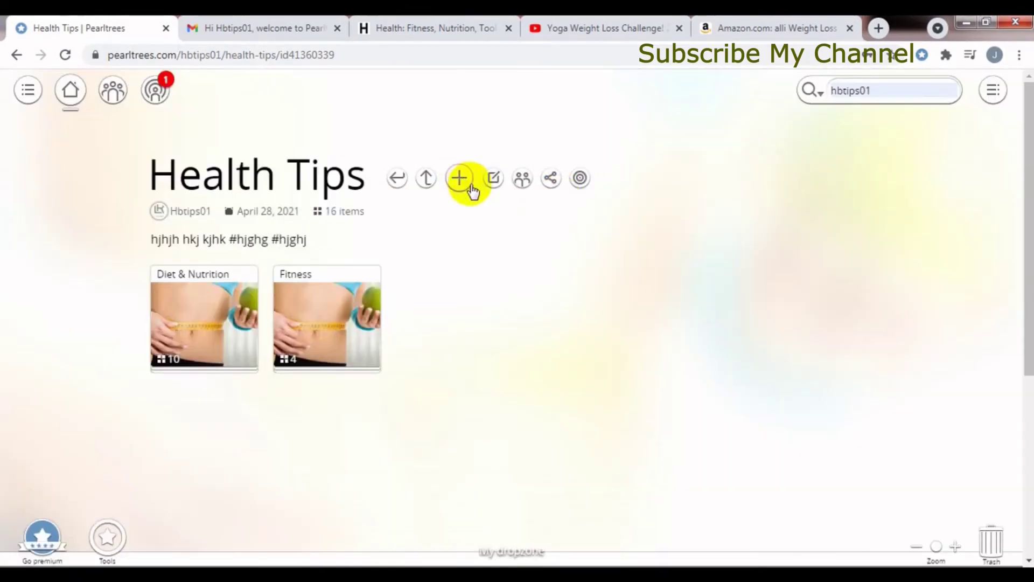
pyautogui.click(489, 178)
pyautogui.click(622, 281)
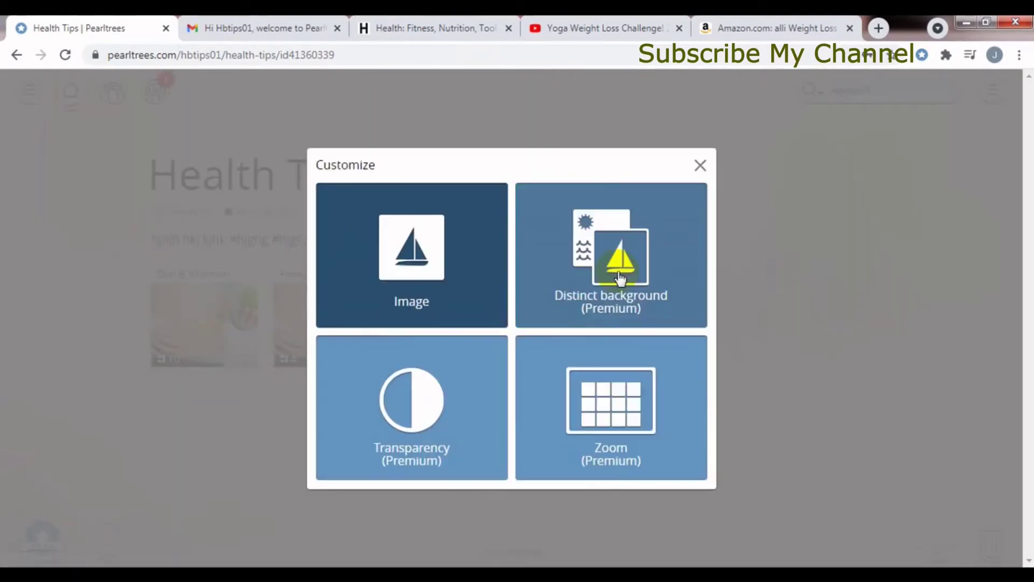
pyautogui.click(426, 278)
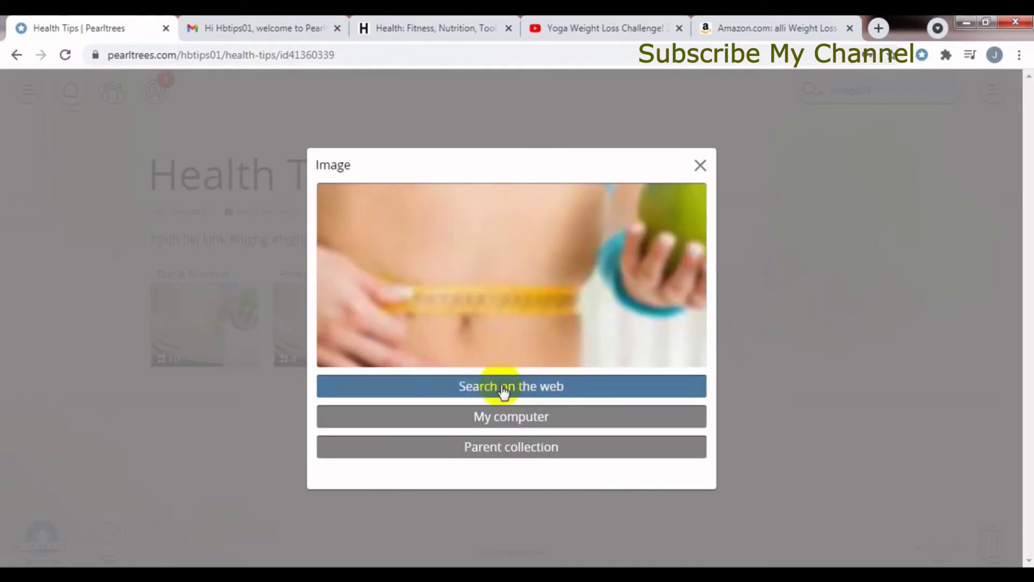
pyautogui.click(514, 386)
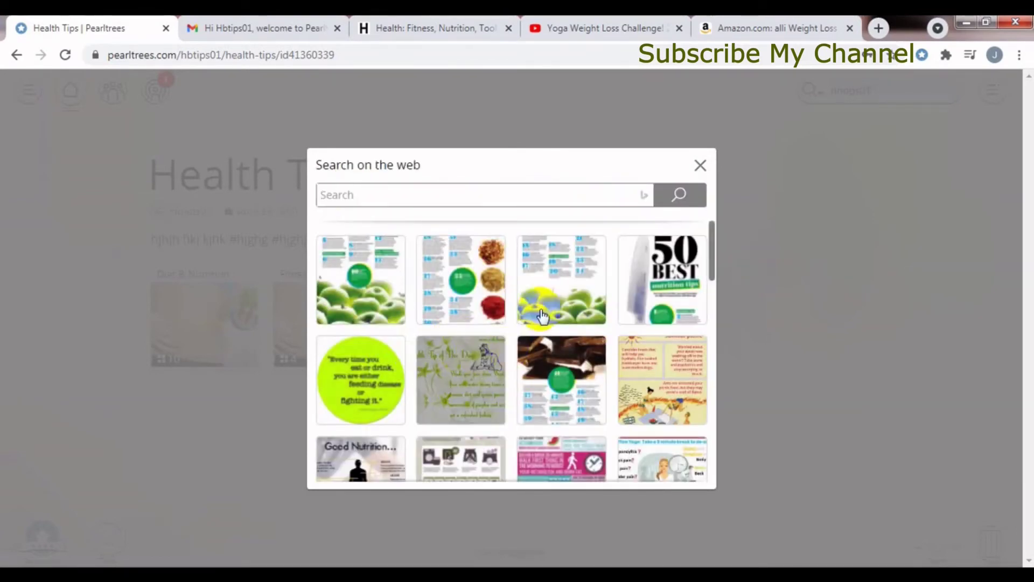
pyautogui.click(538, 275)
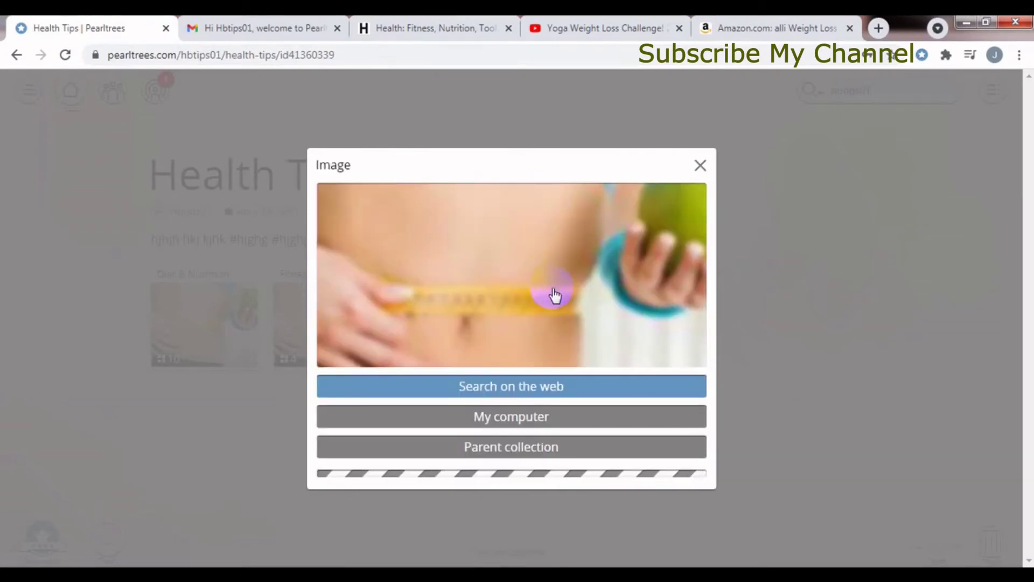
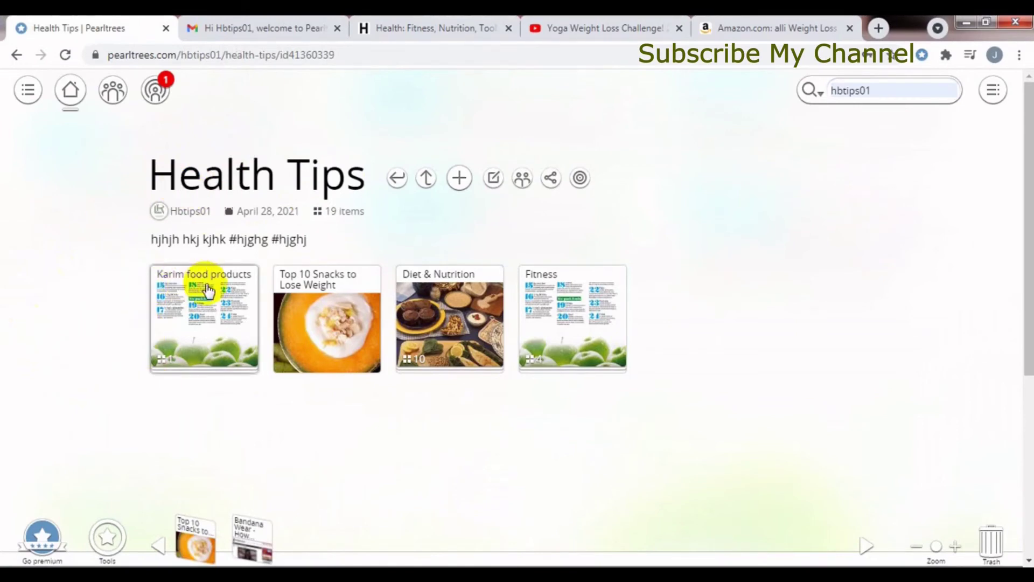
# Browse Karim food products and Food for Health's related collections, then return to the home page.
pyautogui.click(198, 302)
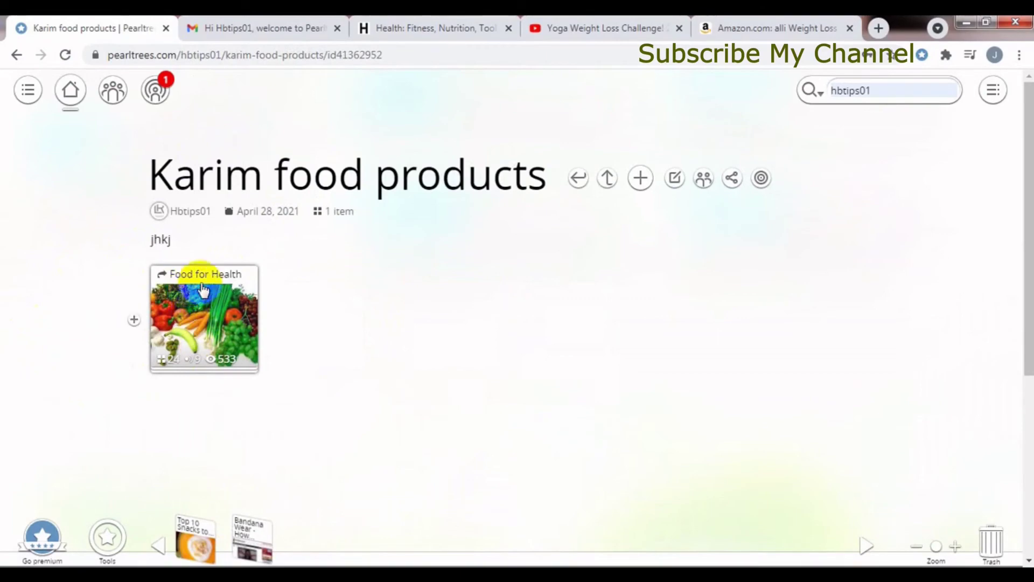
pyautogui.click(197, 339)
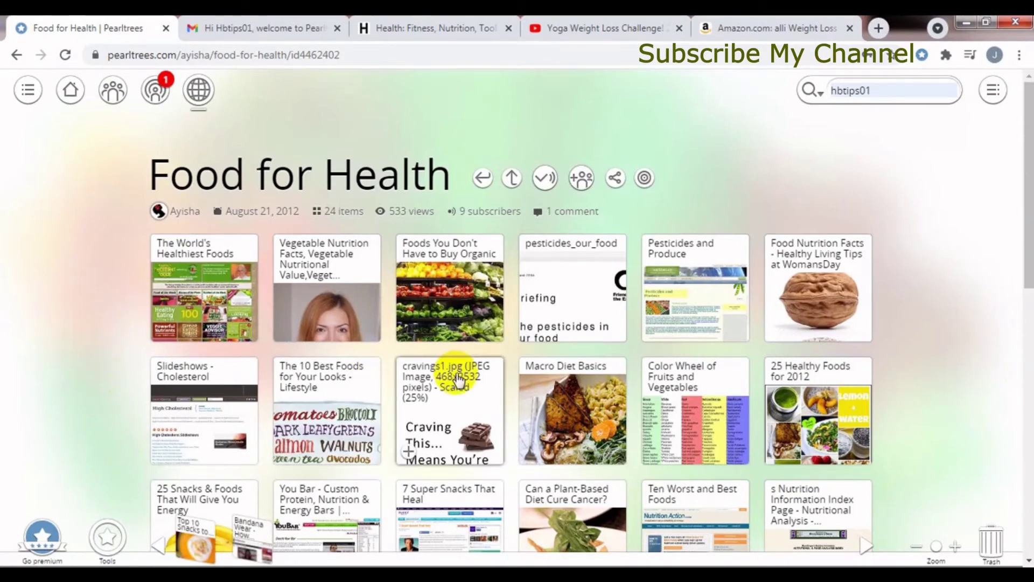
pyautogui.click(644, 178)
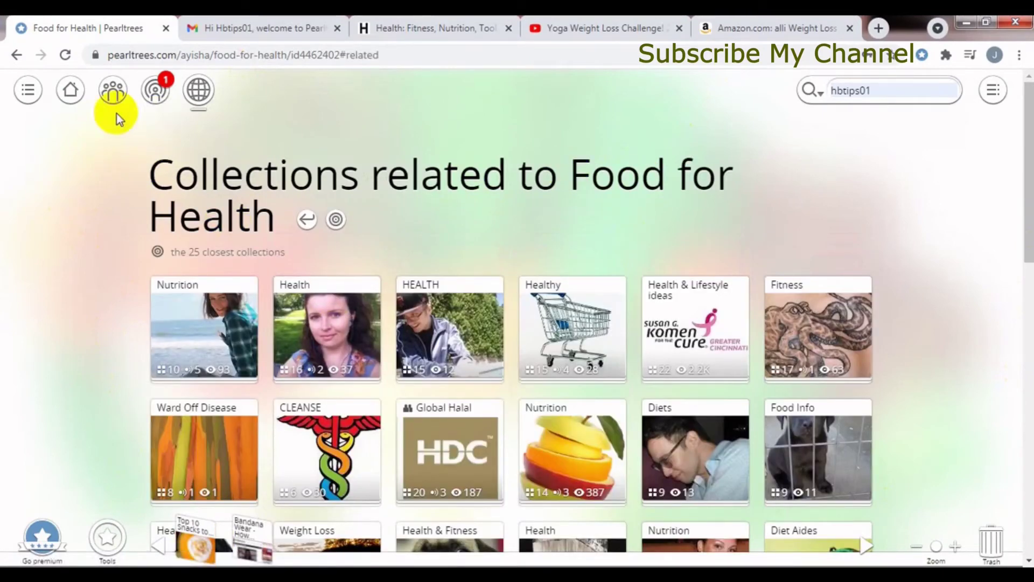
pyautogui.click(69, 91)
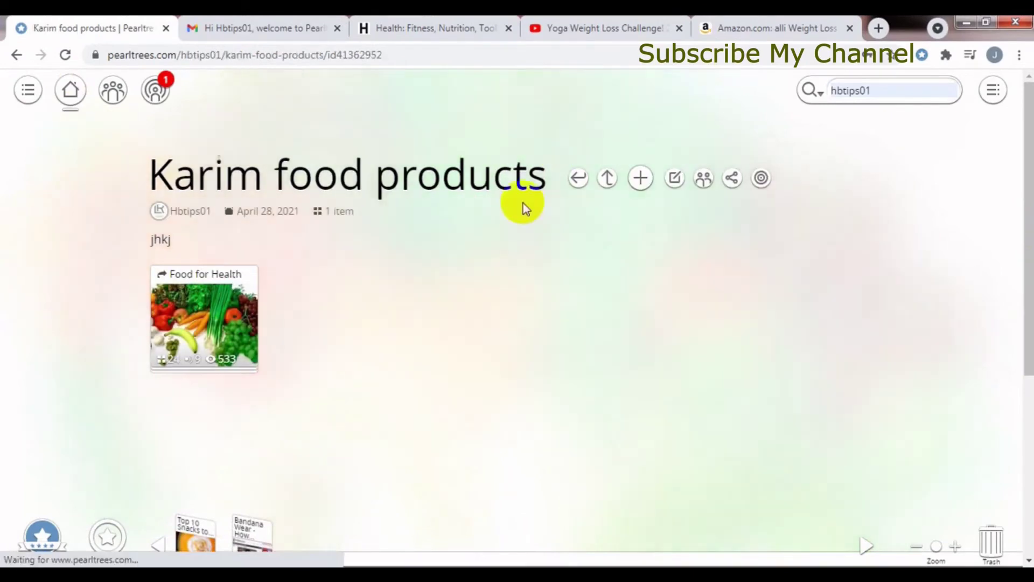
pyautogui.click(70, 97)
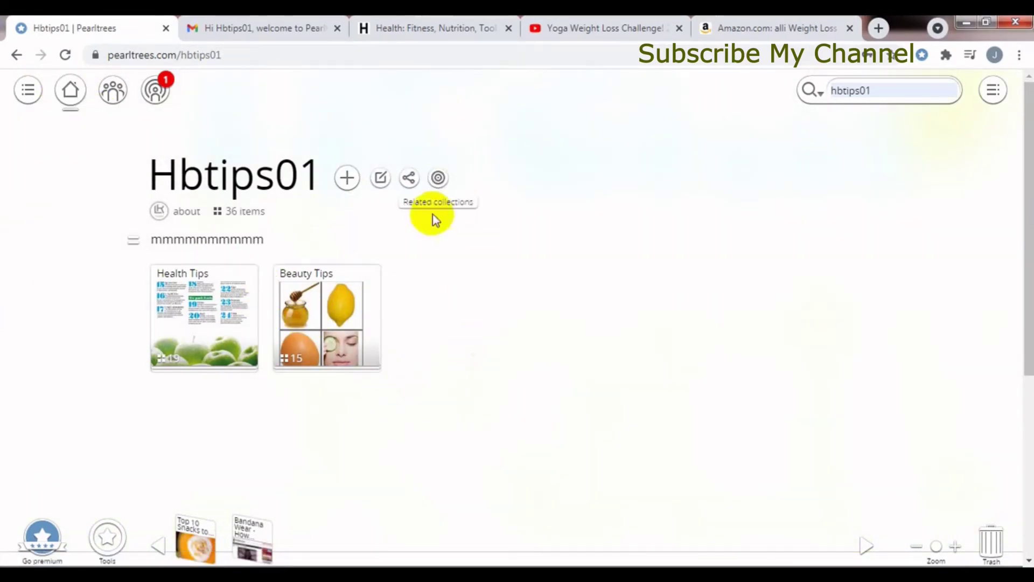
# Open the Health and Beauty collection from the account's related collections.
pyautogui.click(437, 178)
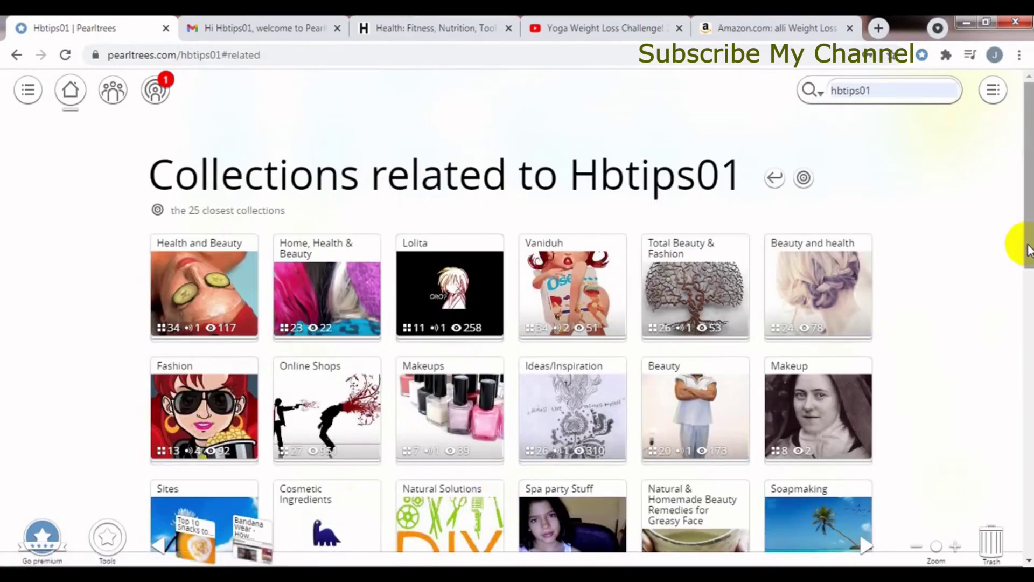
pyautogui.moveTo(1023, 247)
pyautogui.mouseDown()
pyautogui.moveTo(1020, 296)
pyautogui.moveTo(1023, 258)
pyautogui.mouseUp()
pyautogui.click(214, 267)
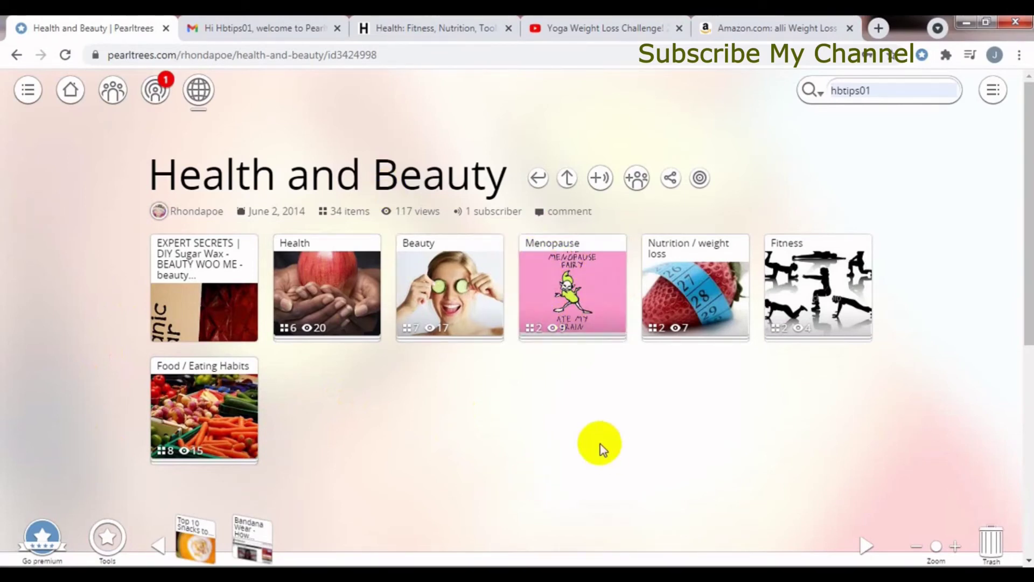
# Look at the Menopause sub-collection, then open Food / Eating Habits instead.
pyautogui.click(556, 323)
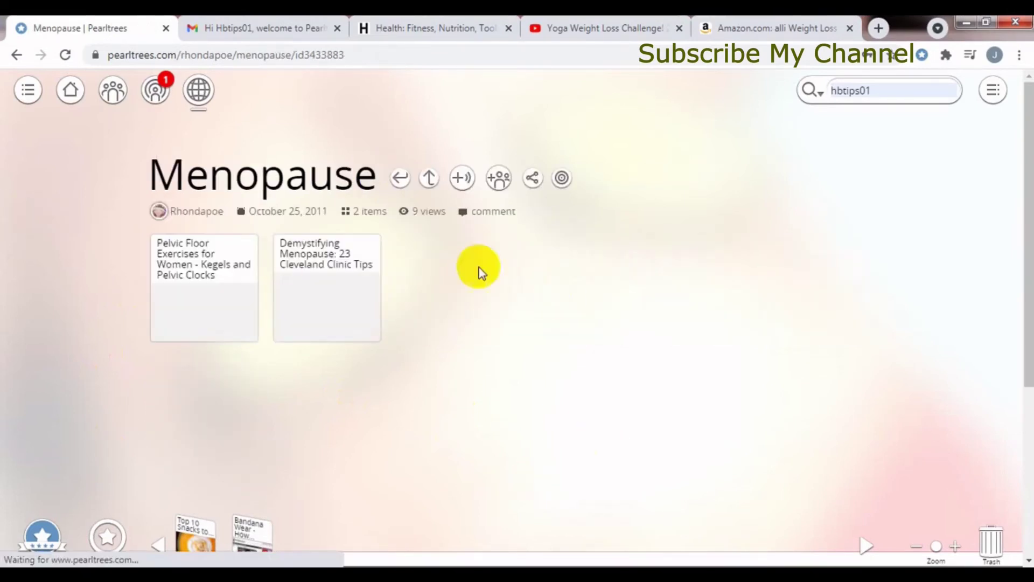
pyautogui.click(17, 56)
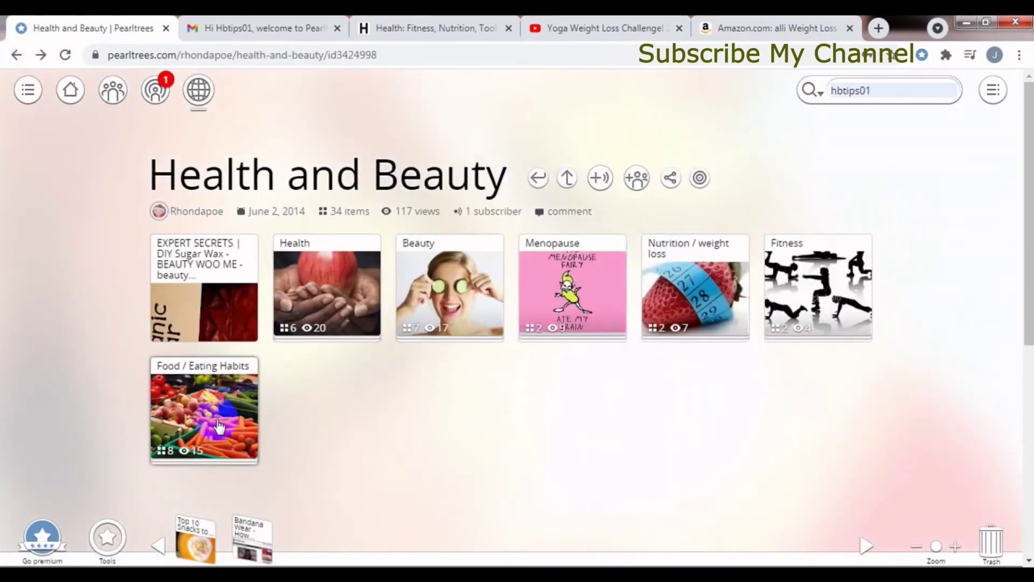
pyautogui.click(210, 407)
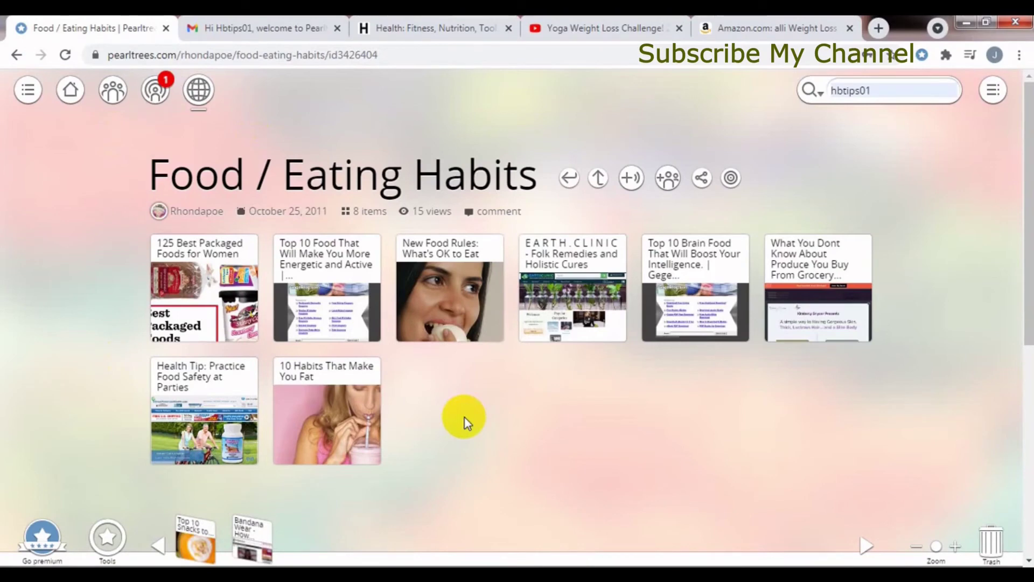
# Subscribe to Food / Eating Habits, creating a new collection titled 'ha' for it.
pyautogui.click(165, 334)
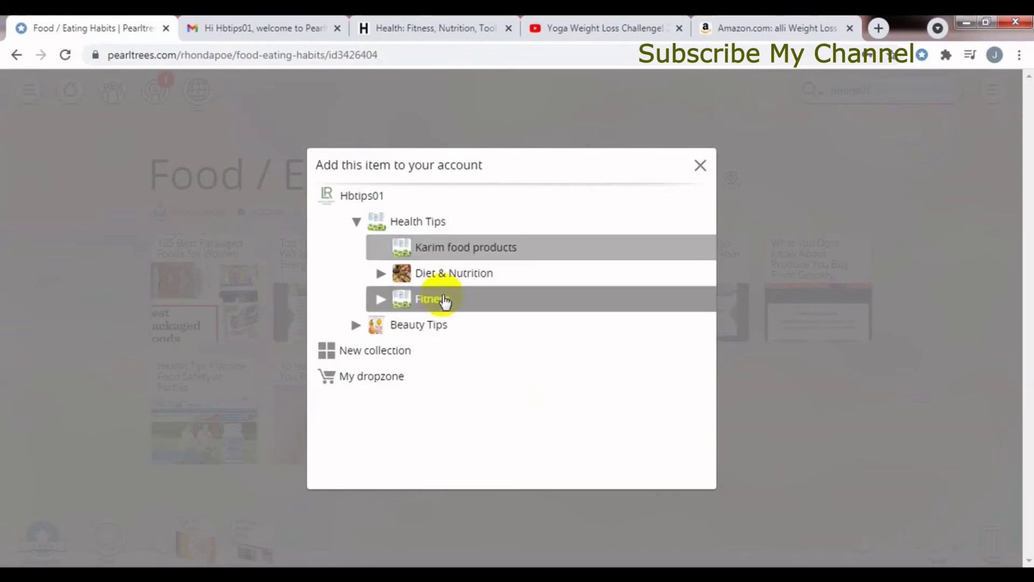
pyautogui.click(701, 166)
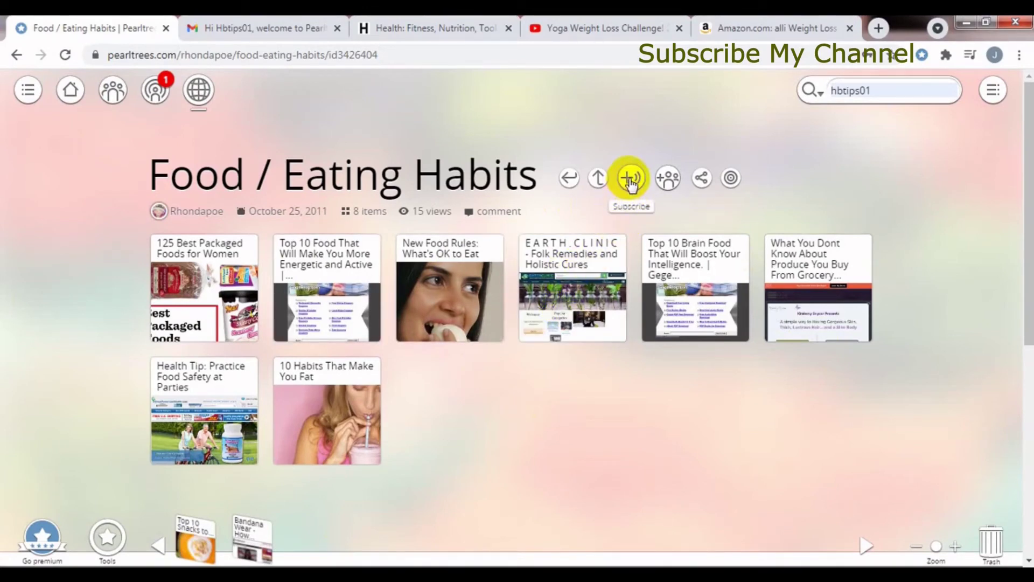
pyautogui.click(630, 179)
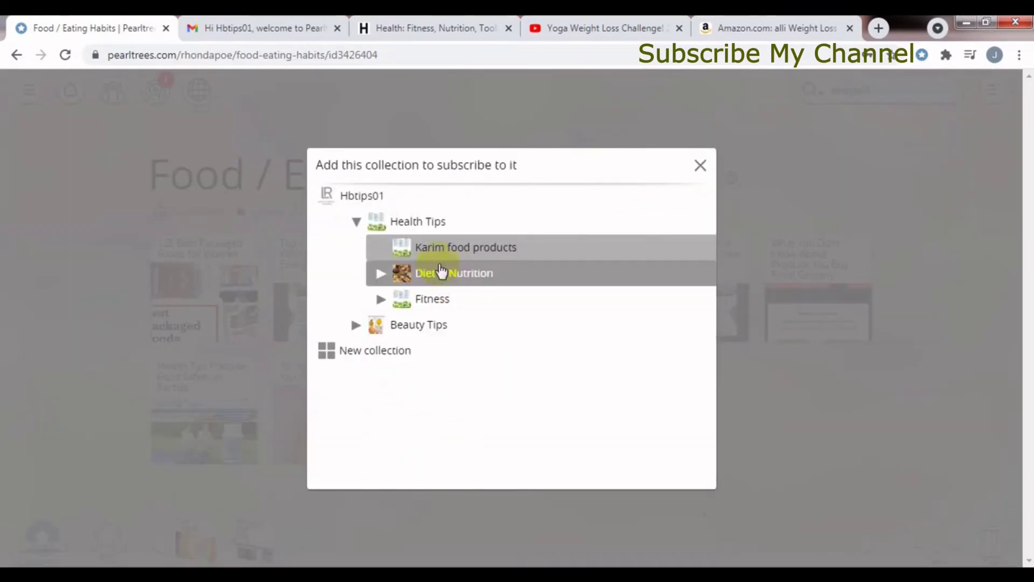
pyautogui.click(379, 356)
pyautogui.click(351, 174)
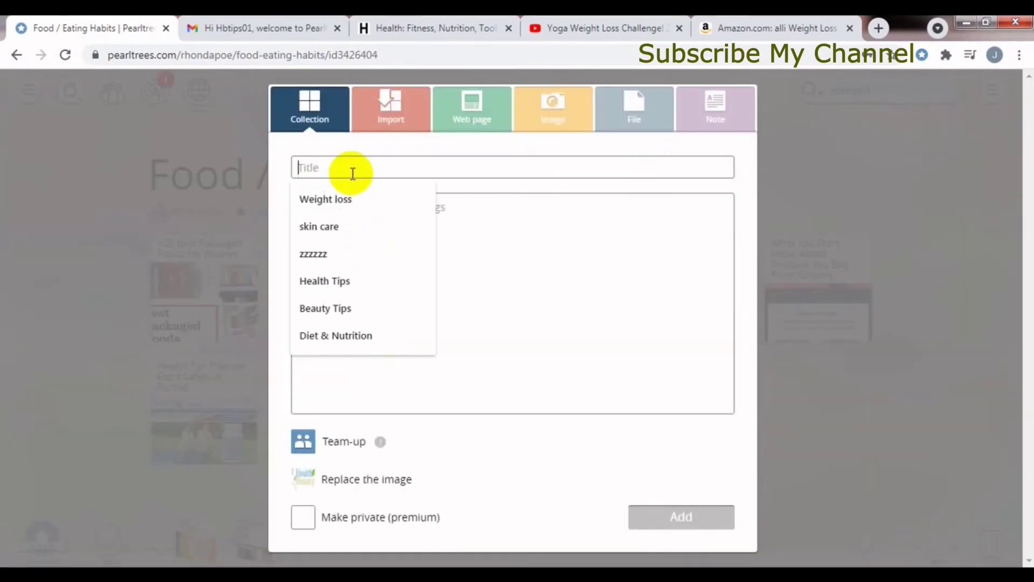
pyautogui.write('hasan ppp')
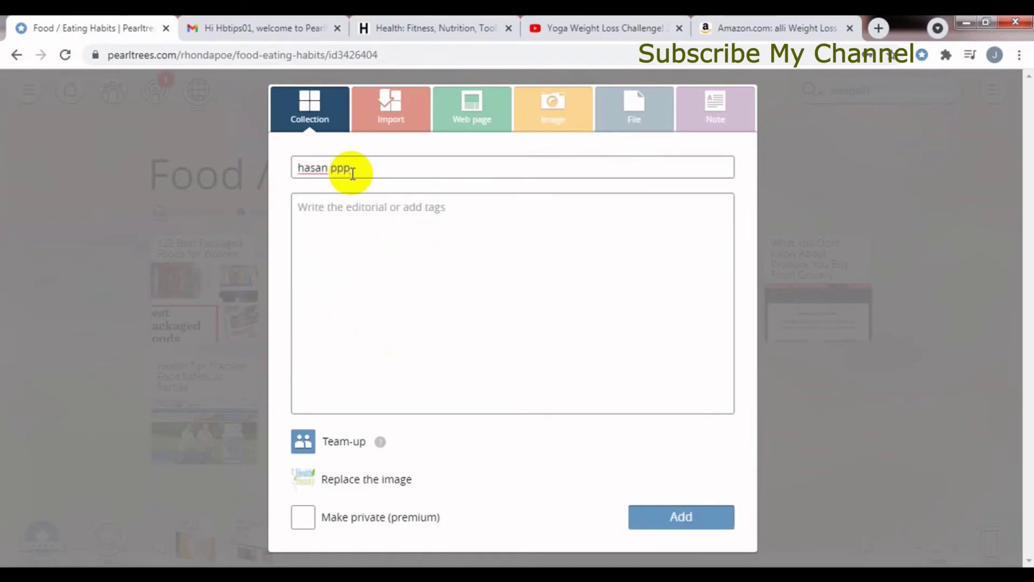
pyautogui.click(377, 219)
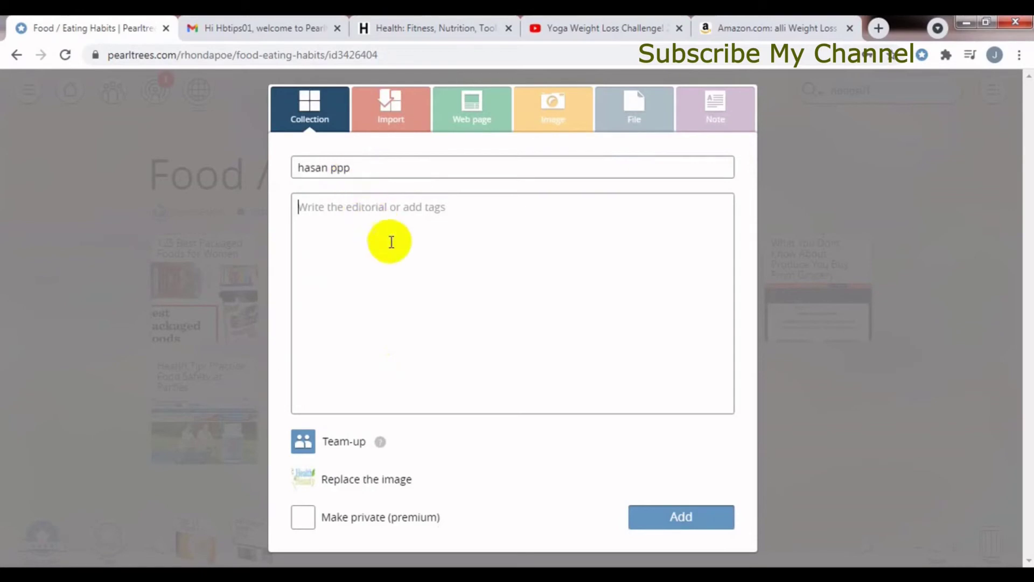
pyautogui.click(695, 518)
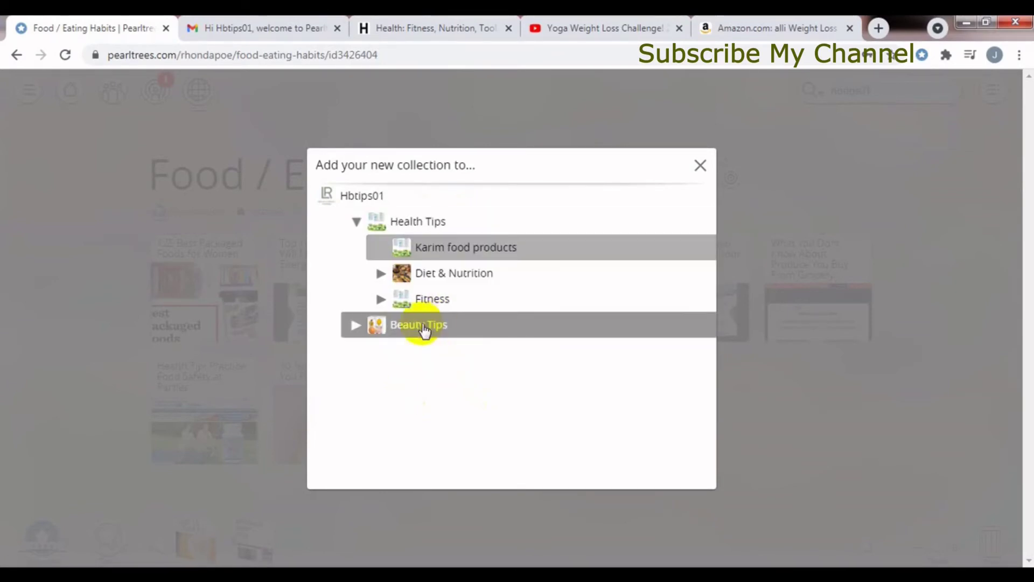
# File the 'ha' collection under Health Tips, confirm the subscription, and dismiss the premium overlay.
pyautogui.click(427, 222)
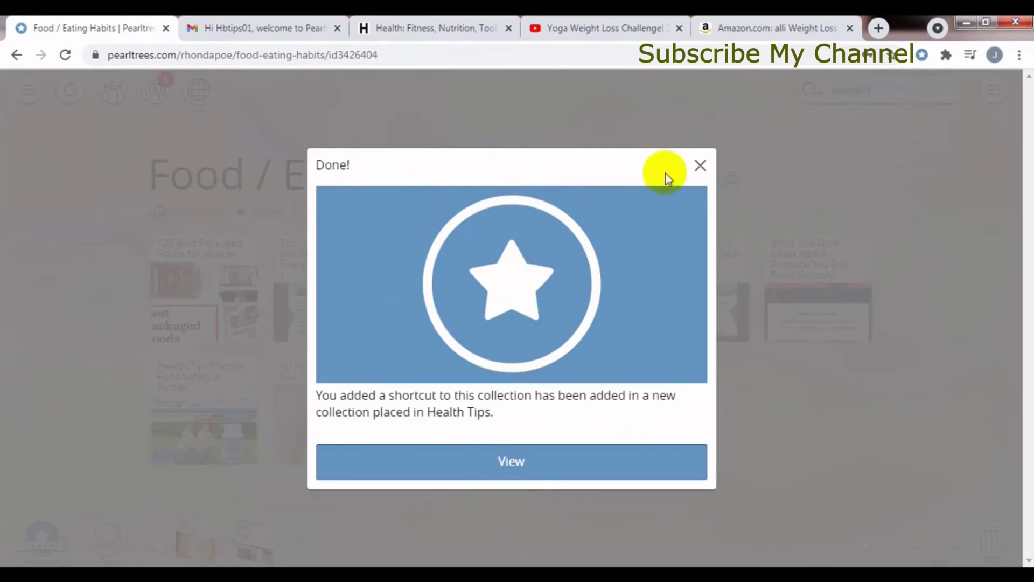
pyautogui.click(699, 166)
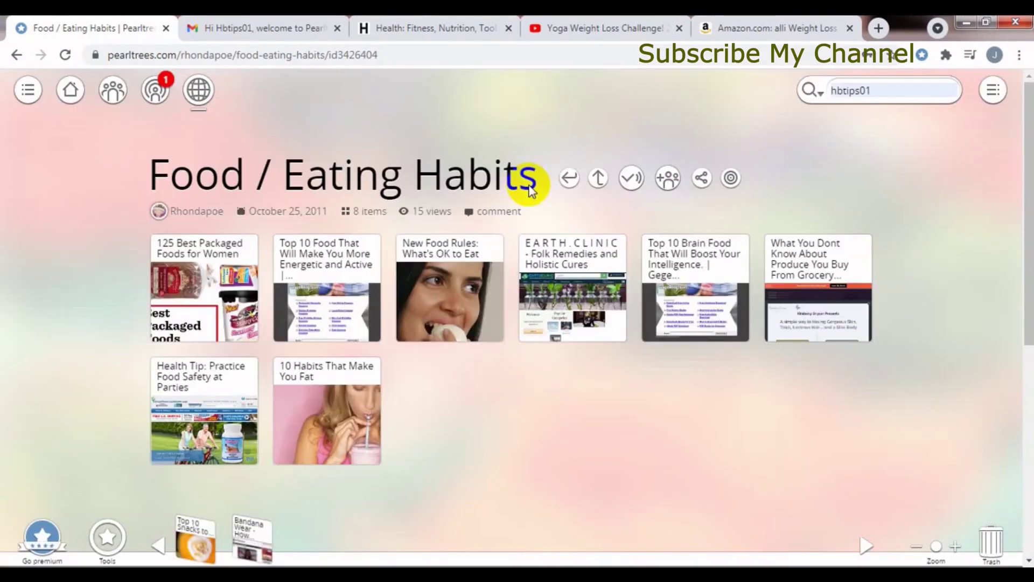
pyautogui.click(631, 178)
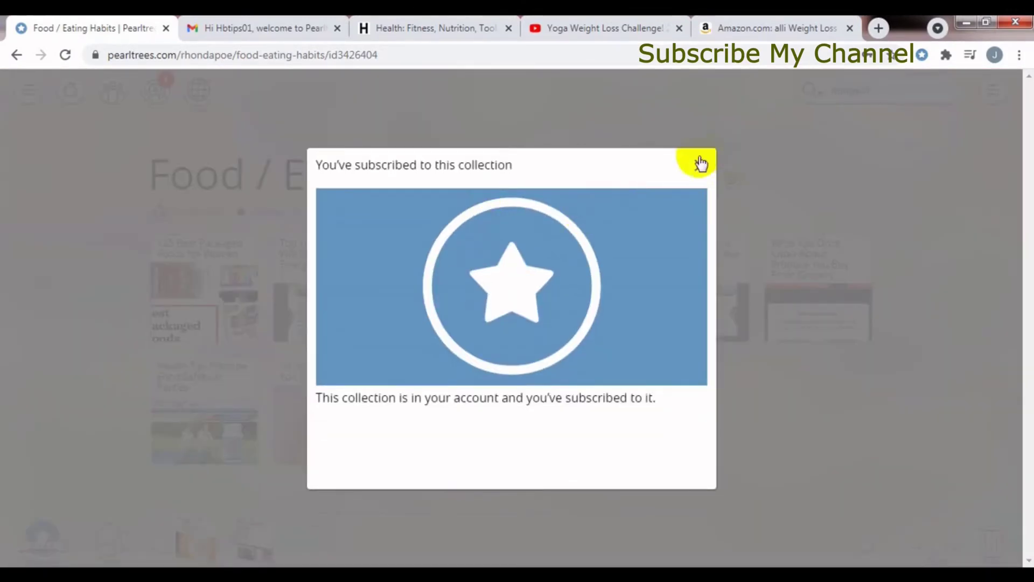
pyautogui.click(700, 165)
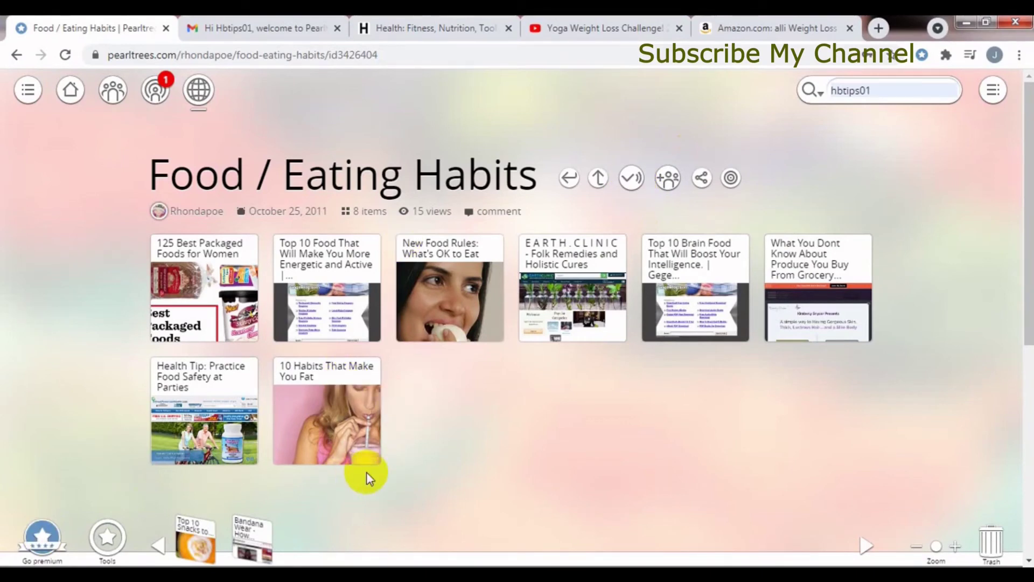
pyautogui.click(65, 55)
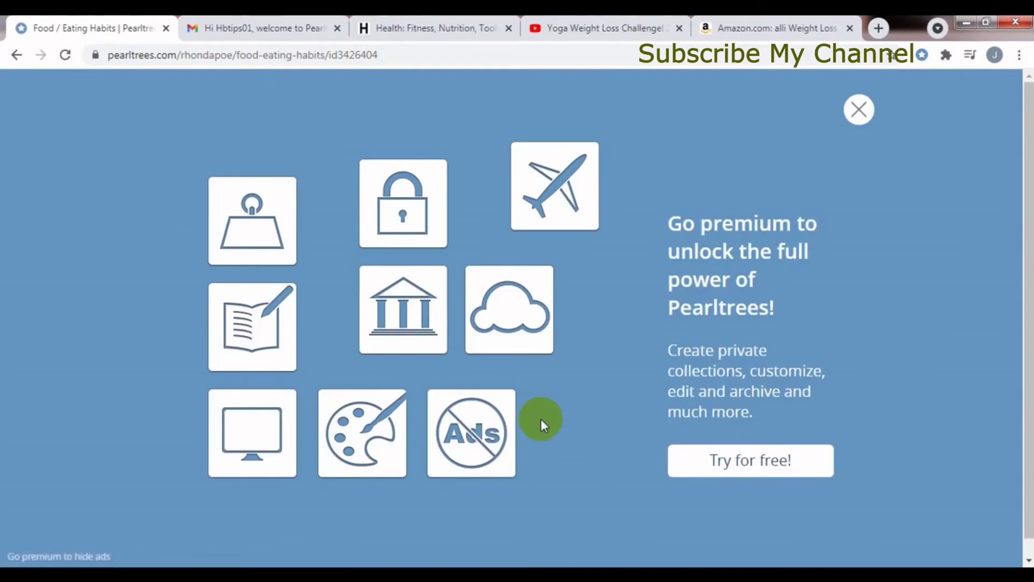
pyautogui.click(859, 111)
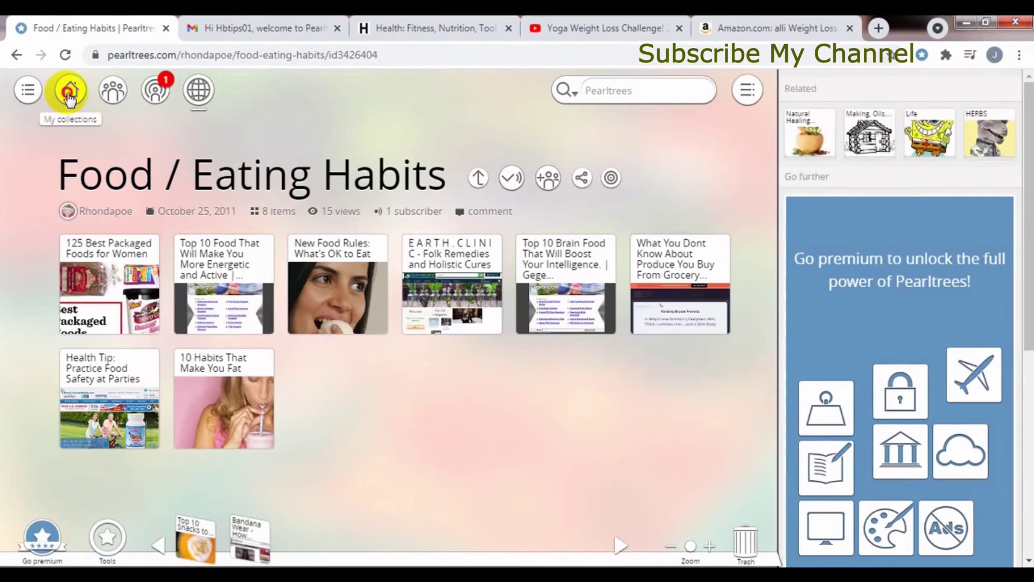
# Open another user's Beauty collection from Hbtips01's related collections, cancelling the Add item dialog.
pyautogui.click(69, 96)
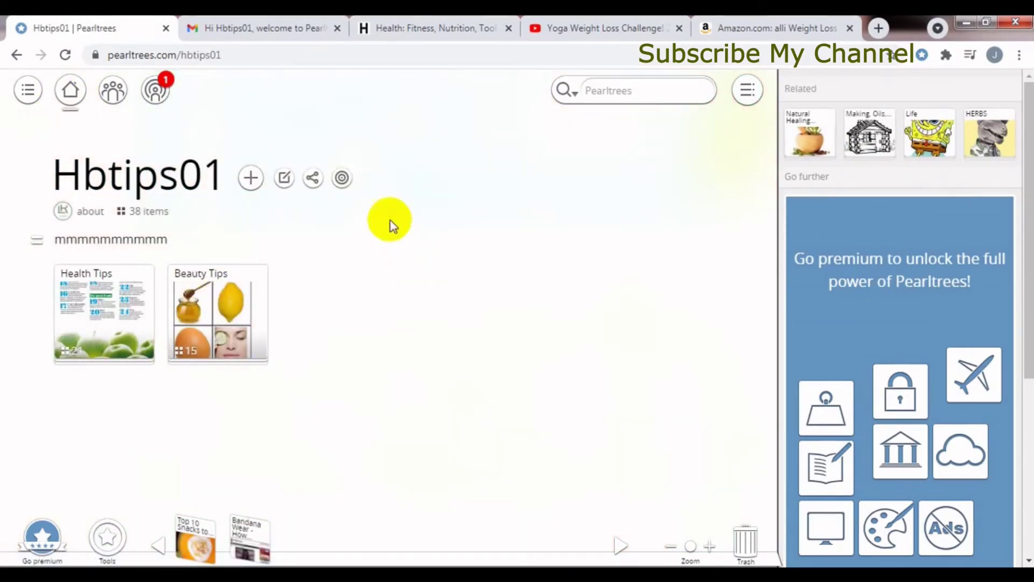
pyautogui.click(342, 179)
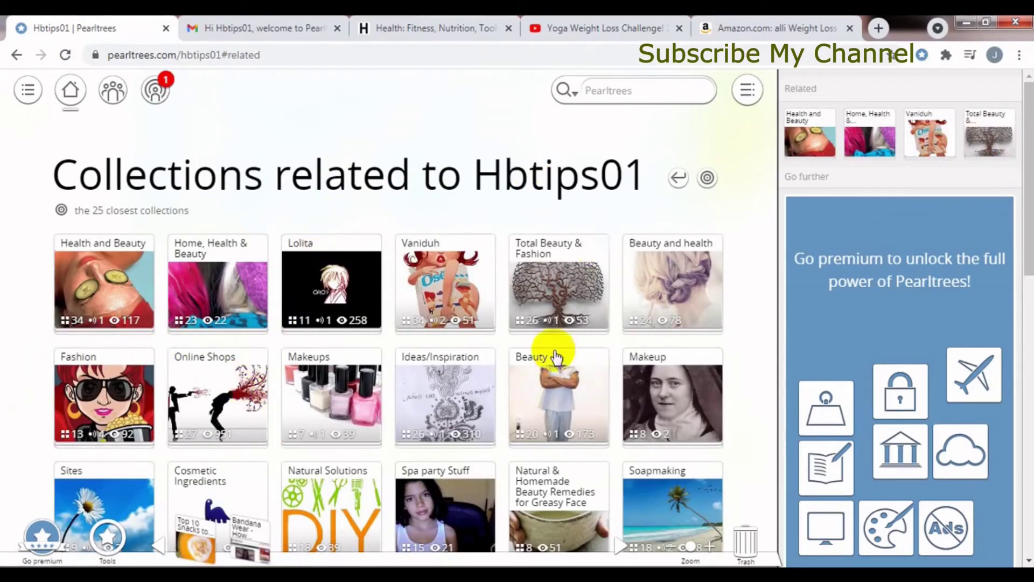
pyautogui.click(567, 395)
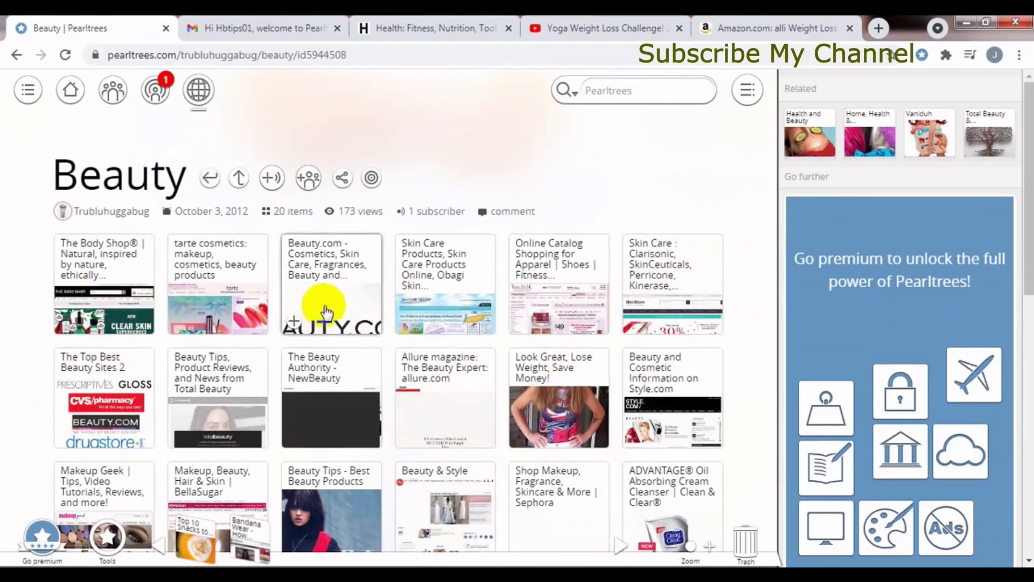
pyautogui.click(293, 325)
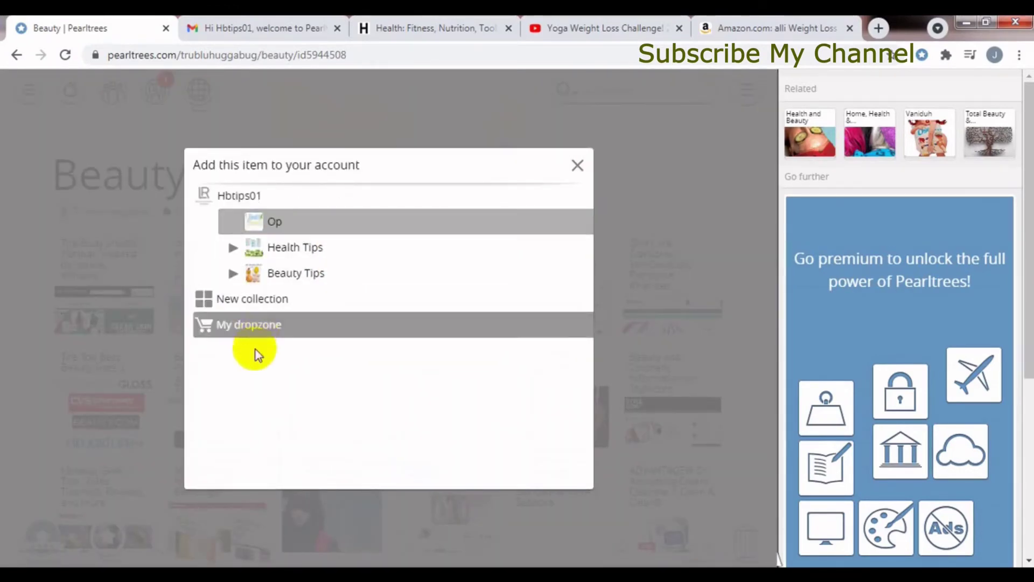
pyautogui.click(578, 167)
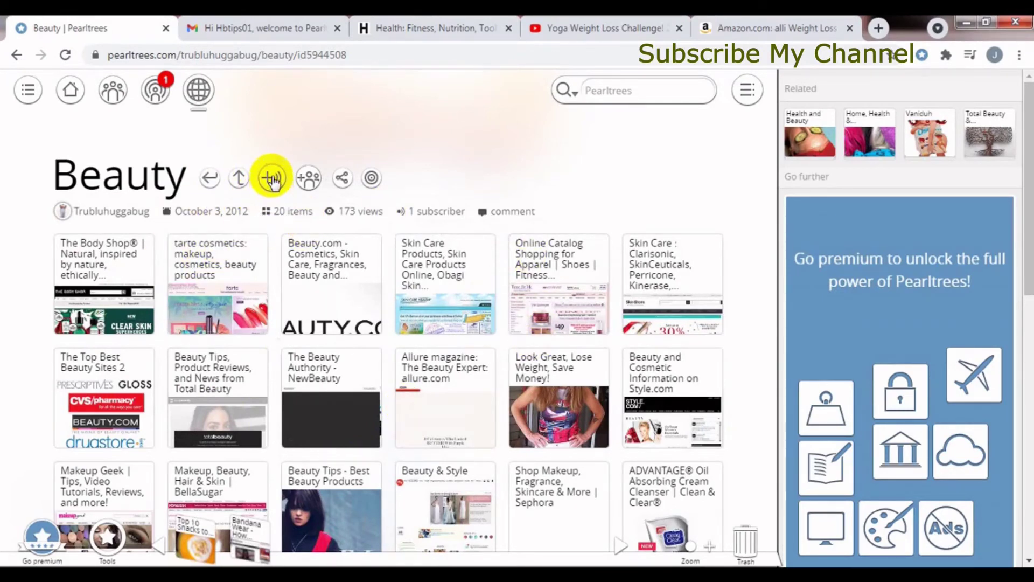
# Subscribe to Beauty into a new collection titled 'beauty collection' with description 'jgghghj'.
pyautogui.click(272, 179)
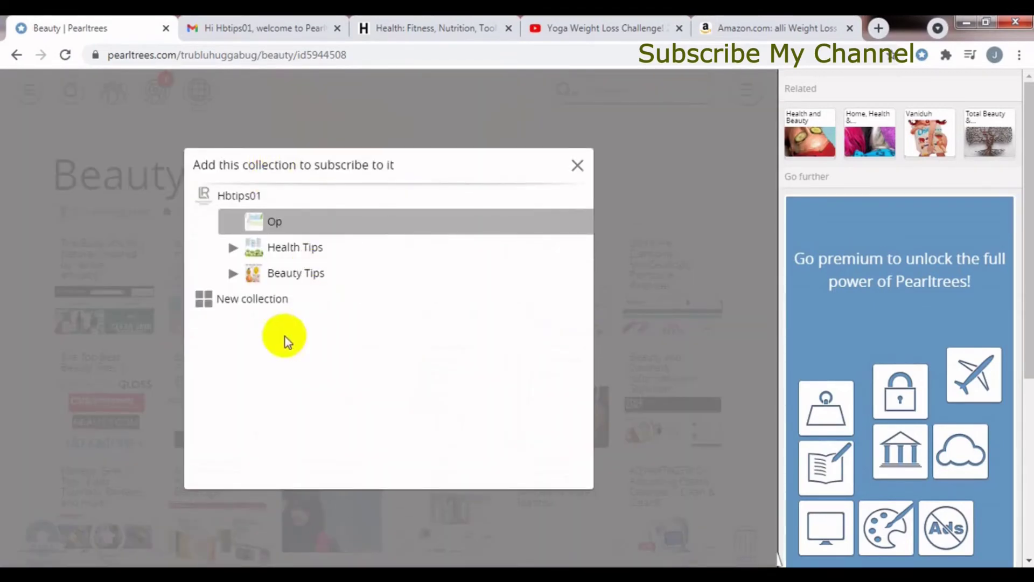
pyautogui.click(256, 308)
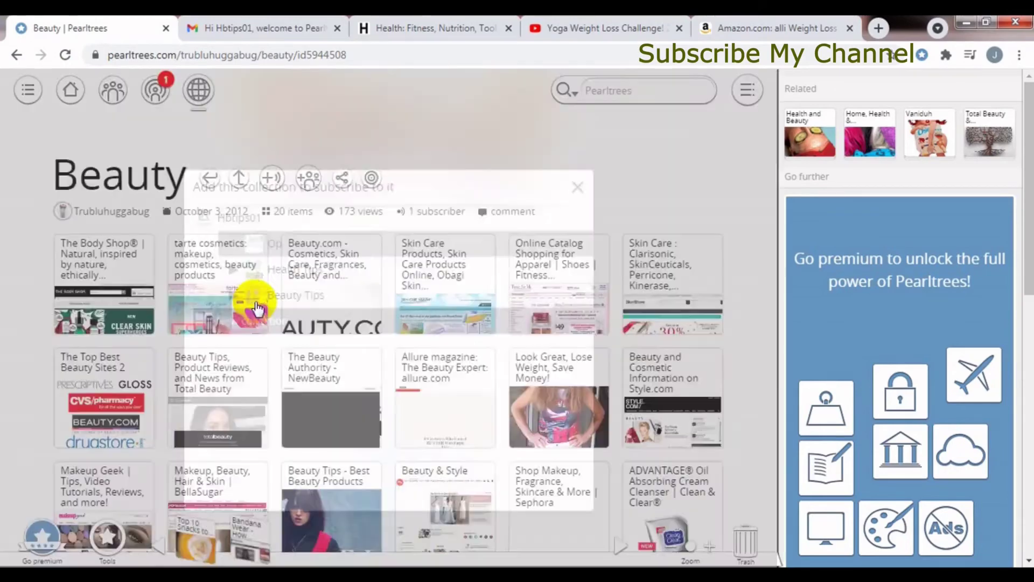
pyautogui.click(231, 173)
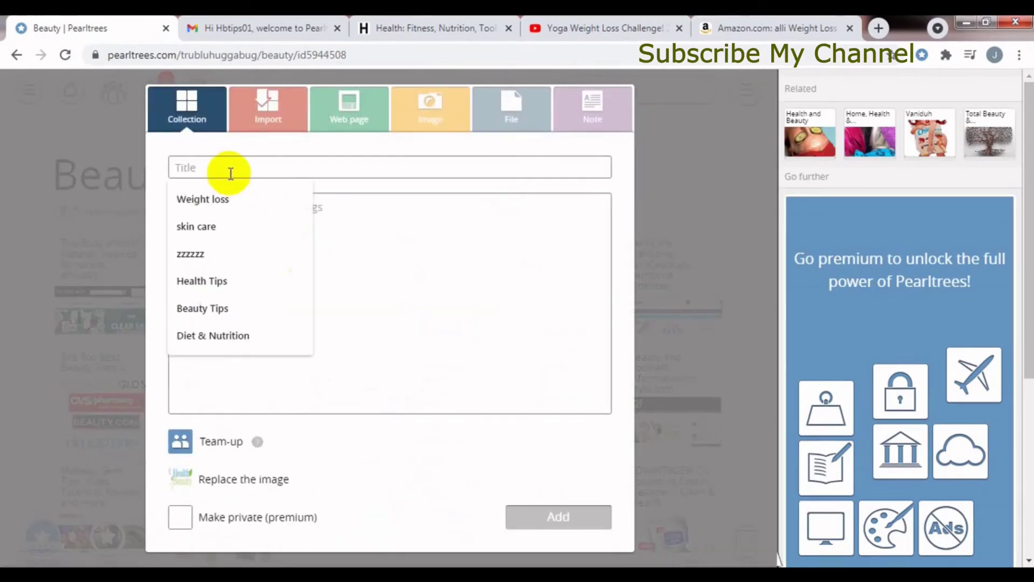
pyautogui.write('beauty')
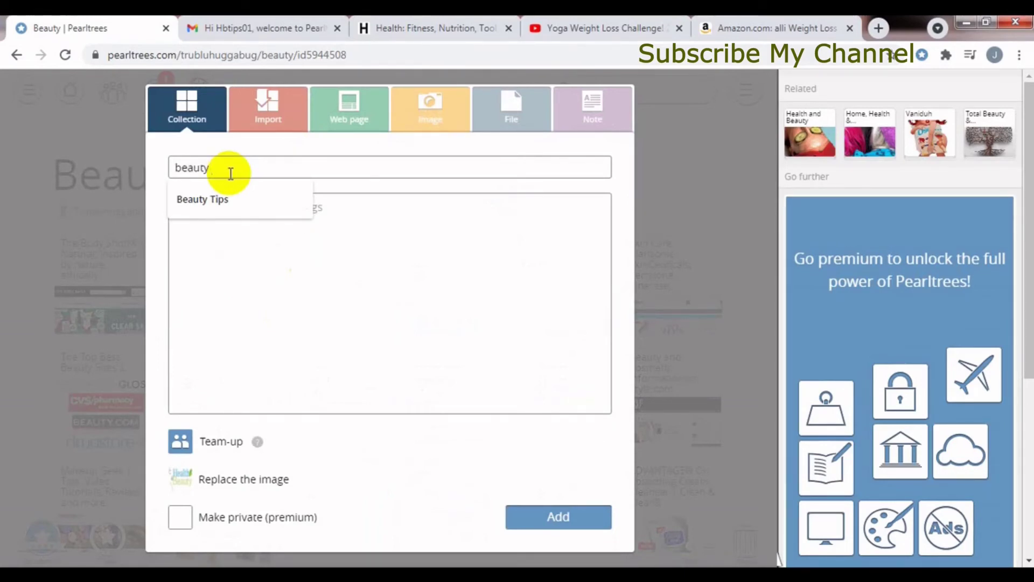
pyautogui.write('coll')
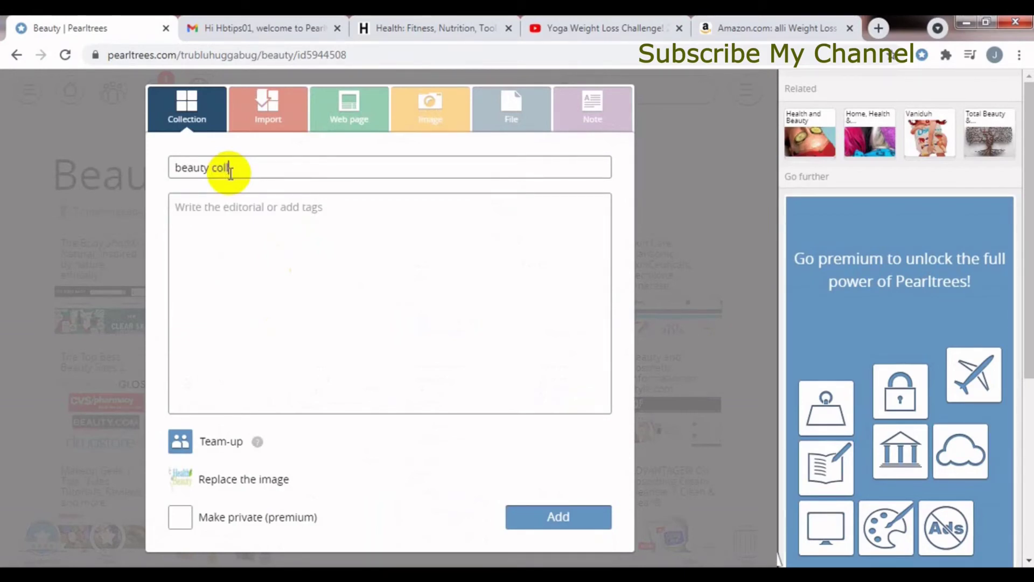
pyautogui.write('ection')
pyautogui.click(316, 221)
pyautogui.write('jgghghj')
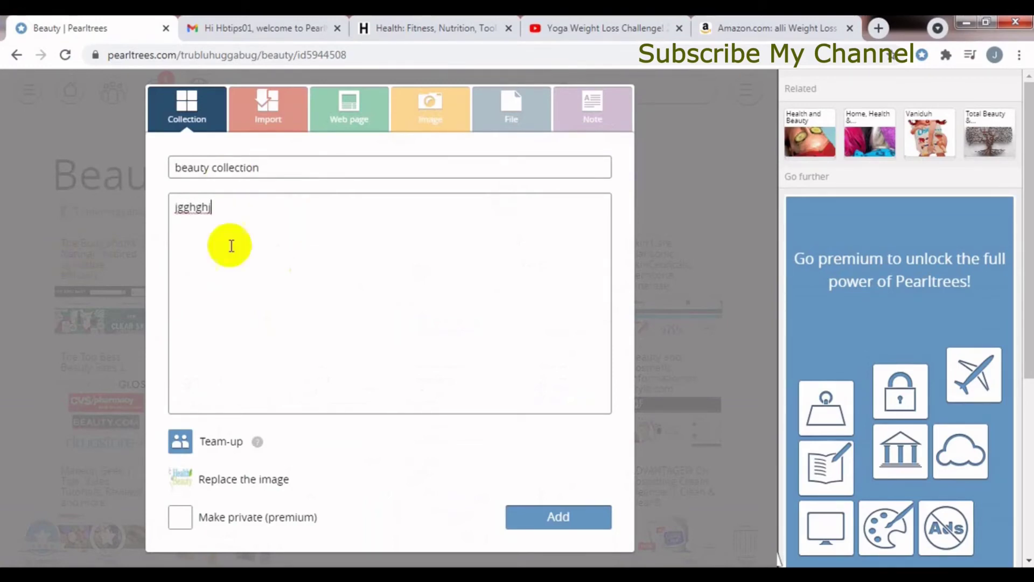